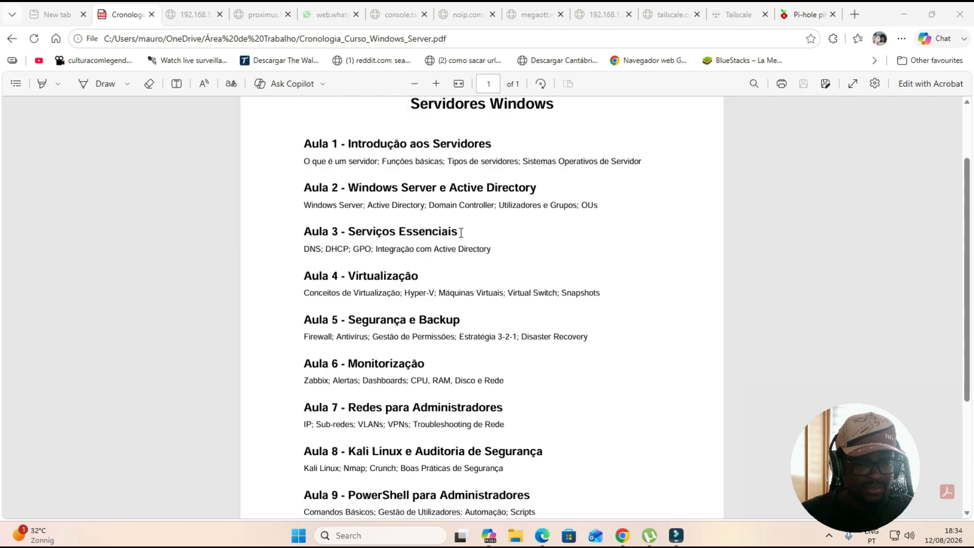
Scroll through the course chronology PDF, selecting a block of lesson text while reviewing it
{"action": "scroll", "coordinate": [451, 223], "scroll_direction": "down", "scroll_amount": 3}
{"action": "left_click_drag", "start_coordinate": [641, 455], "coordinate": [304, 154]}
{"action": "scroll", "coordinate": [471, 281], "scroll_direction": "up", "scroll_amount": 3}
{"action": "scroll", "coordinate": [471, 282], "scroll_direction": "up", "scroll_amount": 1}
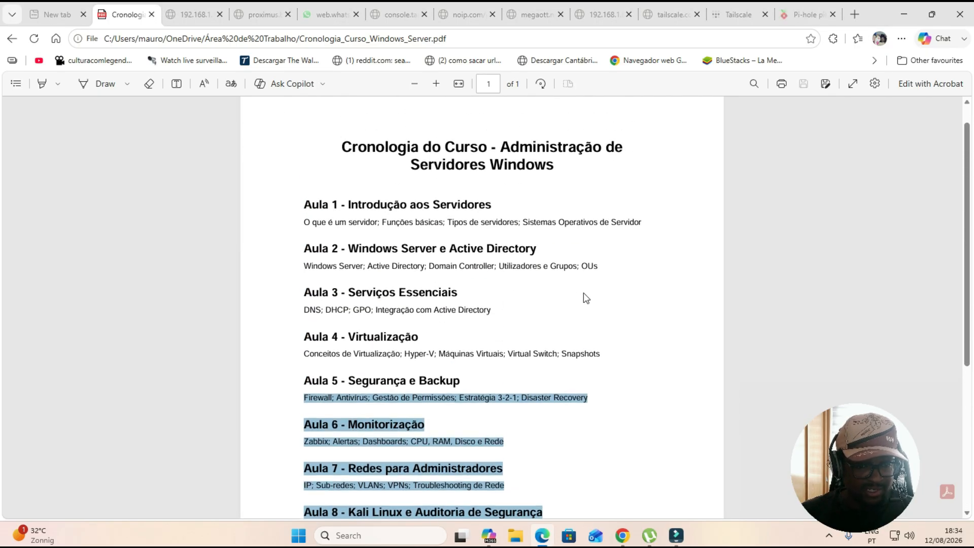
{"action": "scroll", "coordinate": [467, 228], "scroll_direction": "up", "scroll_amount": 1}
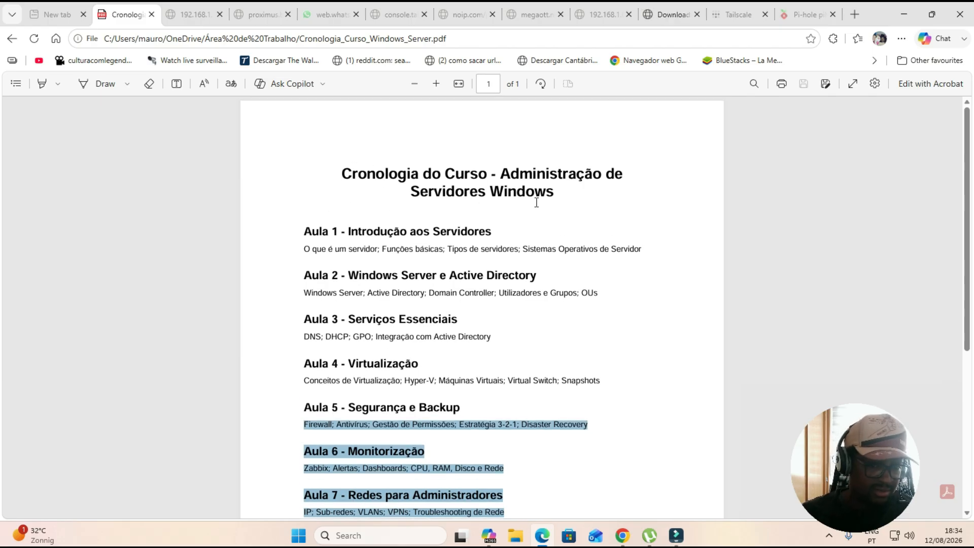
Highlight the lesson titles one by one while reviewing the course chronology down to the Objetivo Final
{"action": "left_click_drag", "start_coordinate": [352, 230], "coordinate": [484, 227]}
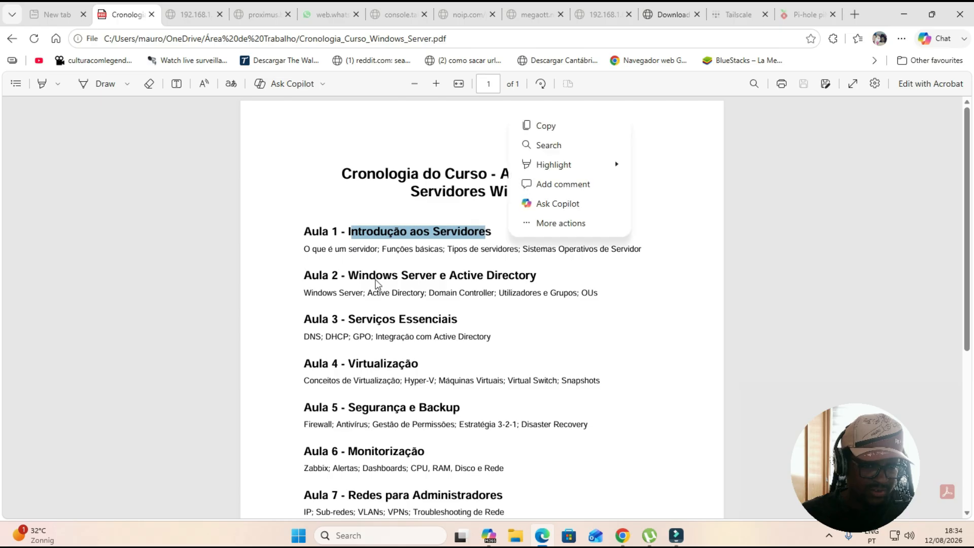
{"action": "left_click_drag", "start_coordinate": [347, 274], "coordinate": [530, 275]}
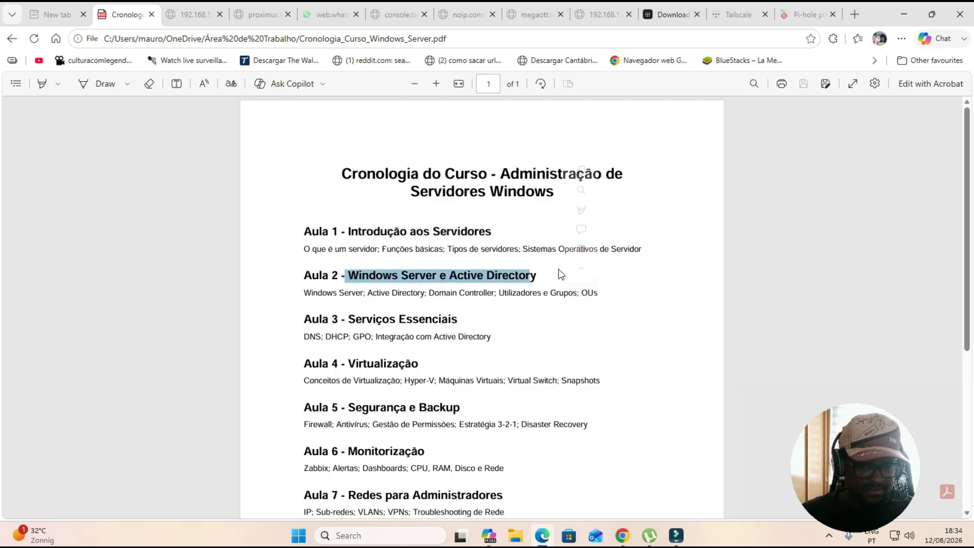
{"action": "scroll", "coordinate": [355, 269], "scroll_direction": "down", "scroll_amount": 2}
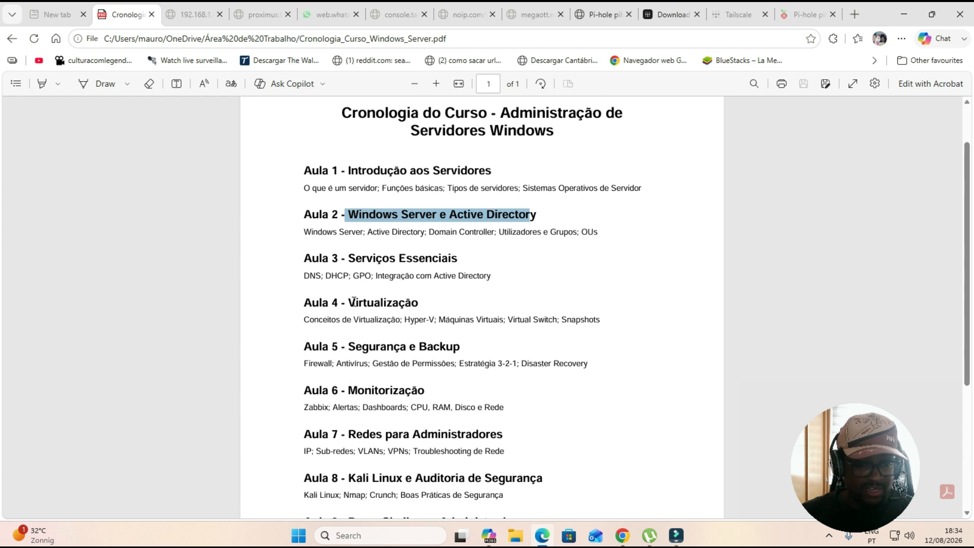
{"action": "double_click", "coordinate": [354, 302]}
{"action": "left_click_drag", "start_coordinate": [350, 348], "coordinate": [420, 350]}
{"action": "scroll", "coordinate": [420, 350], "scroll_direction": "down", "scroll_amount": 2}
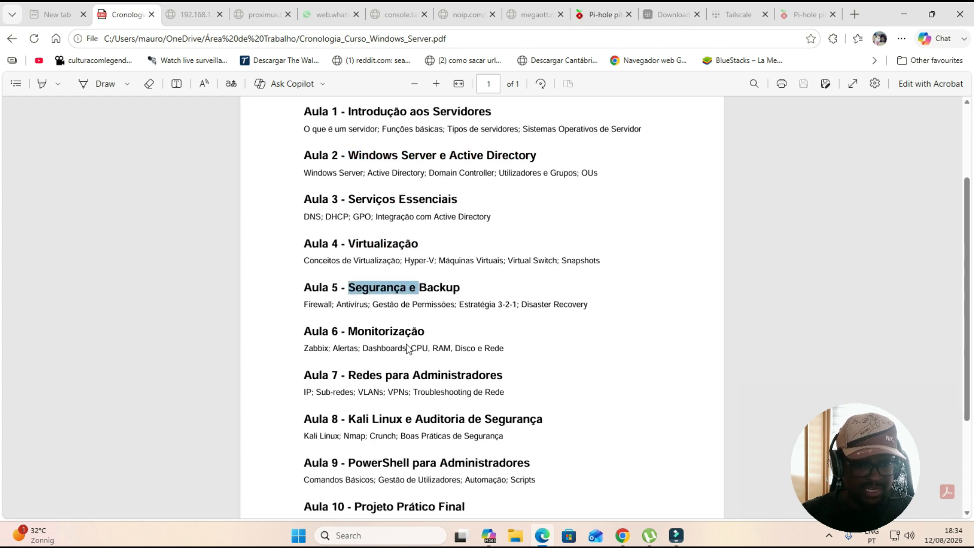
{"action": "left_click_drag", "start_coordinate": [349, 330], "coordinate": [395, 335]}
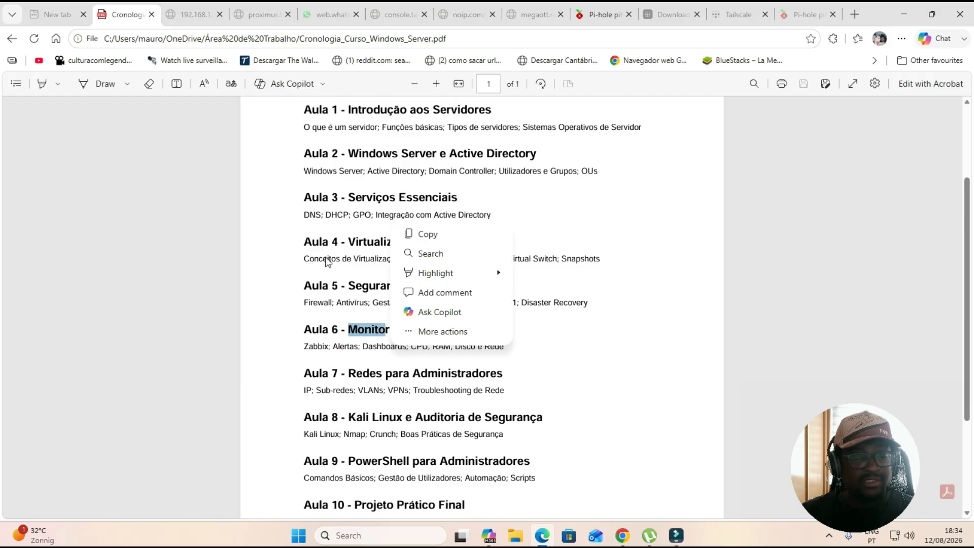
{"action": "left_click_drag", "start_coordinate": [348, 200], "coordinate": [490, 388]}
{"action": "scroll", "coordinate": [574, 428], "scroll_direction": "down", "scroll_amount": 2}
{"action": "left_click", "coordinate": [435, 430]}
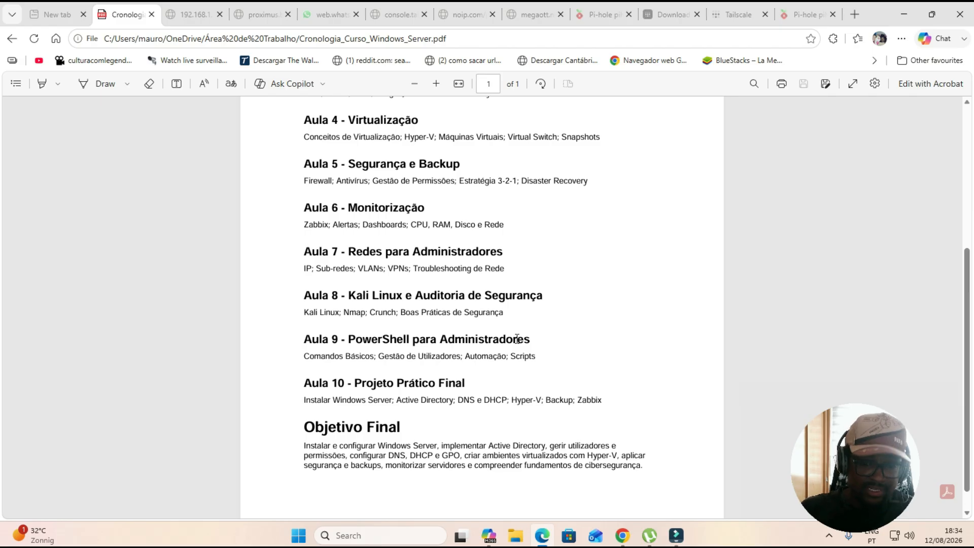
{"action": "scroll", "coordinate": [472, 287], "scroll_direction": "up", "scroll_amount": 4}
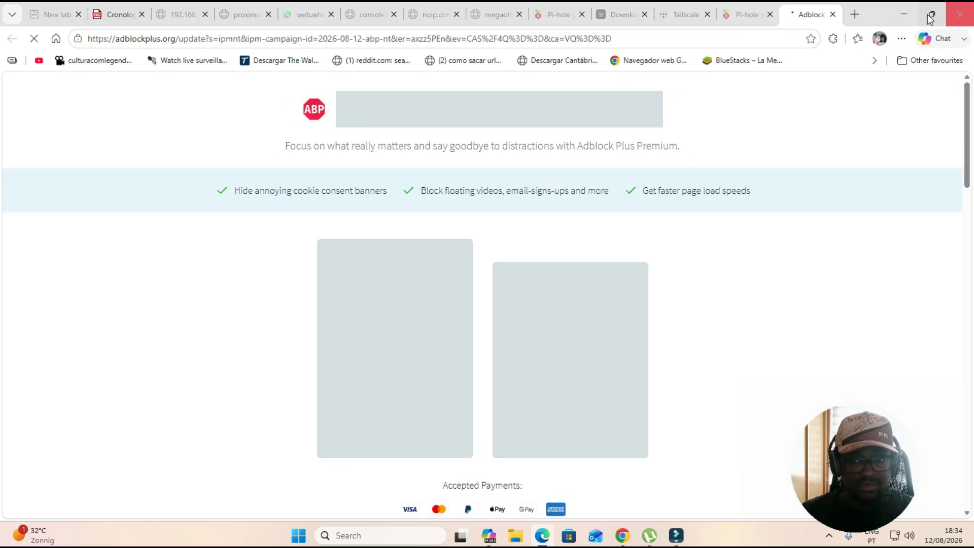
Minimize the browser and reopen the Cronologia PDF from the desktop
{"action": "left_click", "coordinate": [908, 14]}
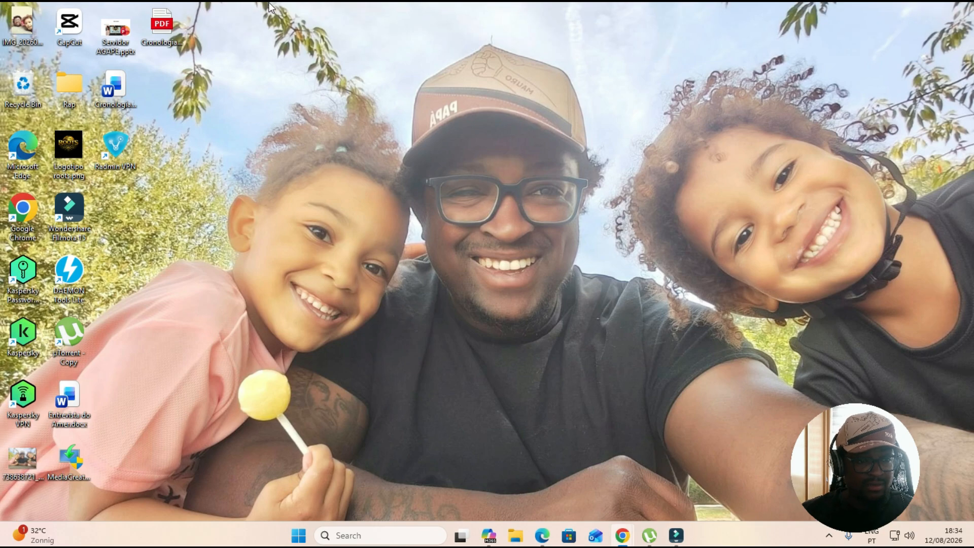
{"action": "double_click", "coordinate": [167, 23]}
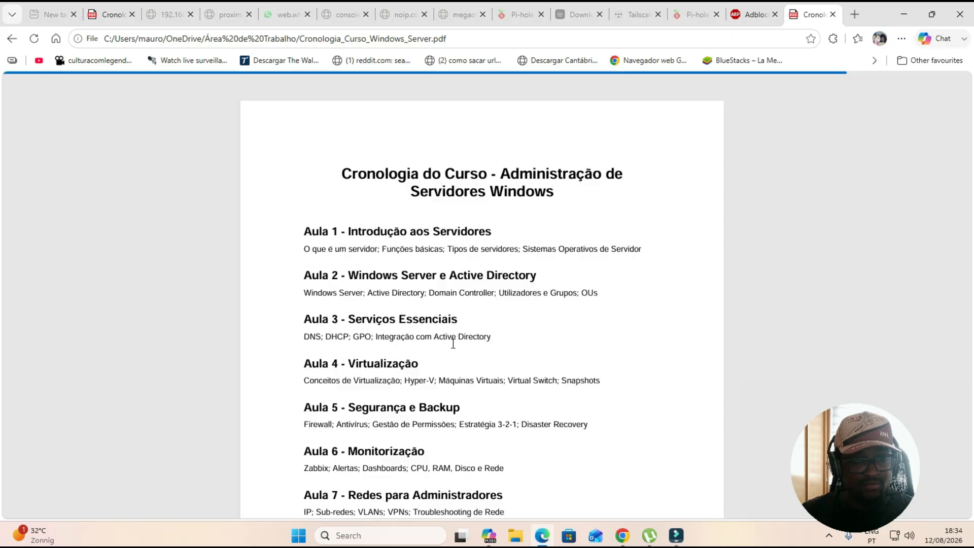
Review the Objetivo Final paragraph of the chronology, selecting its text, then return to the top
{"action": "scroll", "coordinate": [454, 299], "scroll_direction": "down", "scroll_amount": 3}
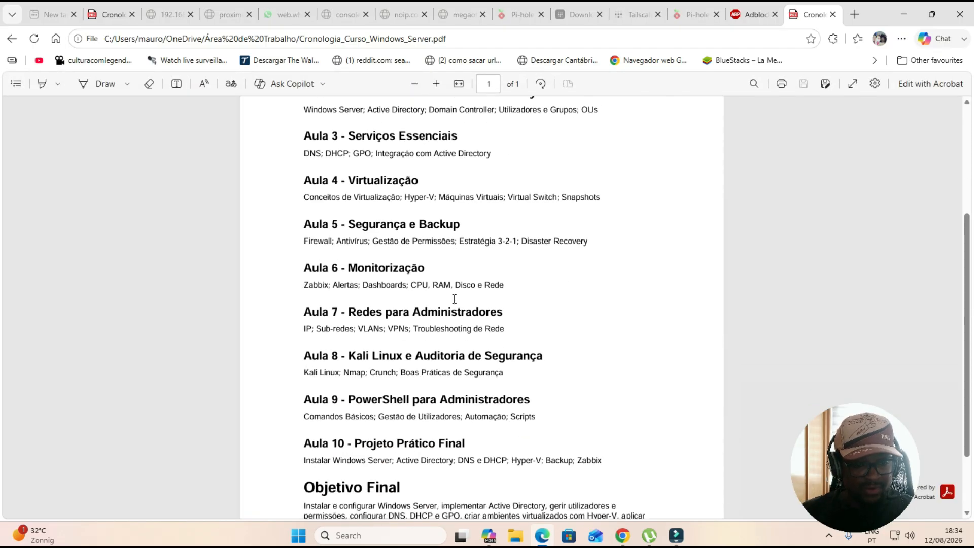
{"action": "scroll", "coordinate": [347, 437], "scroll_direction": "down", "scroll_amount": 1}
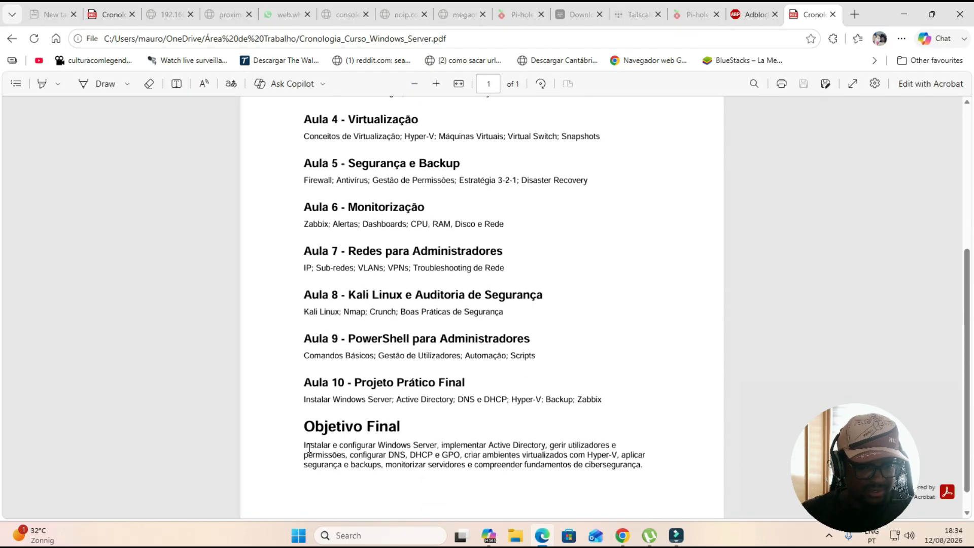
{"action": "left_click_drag", "start_coordinate": [302, 446], "coordinate": [642, 469]}
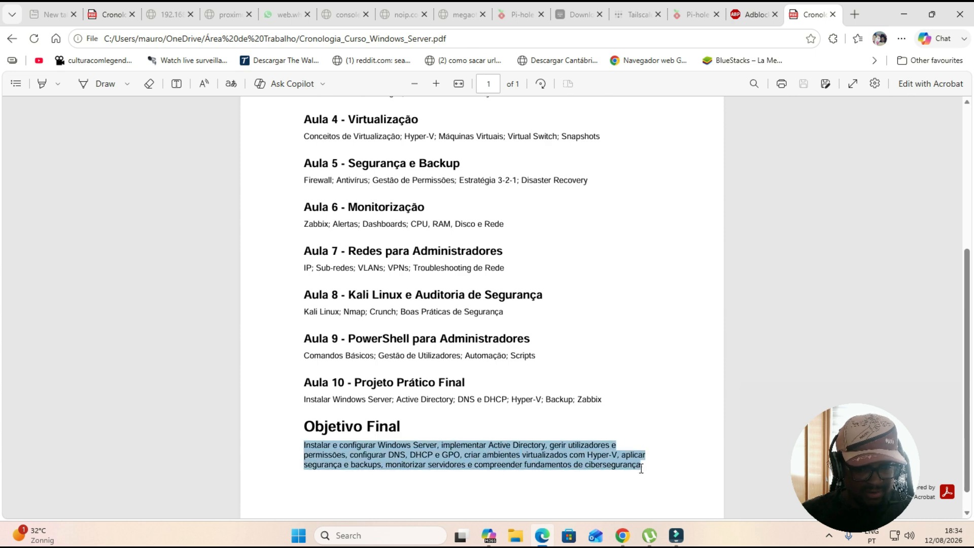
{"action": "left_click", "coordinate": [566, 495]}
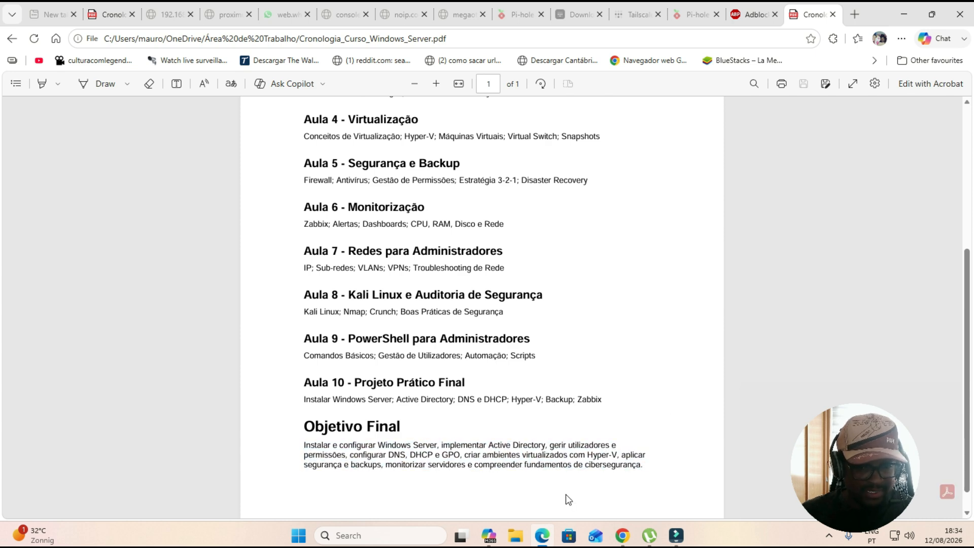
{"action": "left_click_drag", "start_coordinate": [304, 446], "coordinate": [657, 467]}
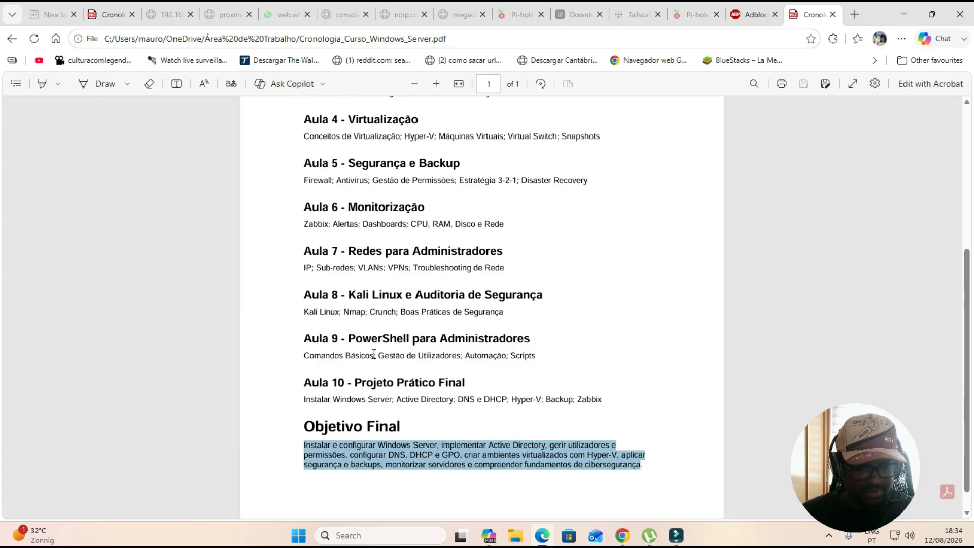
{"action": "left_click", "coordinate": [608, 316]}
{"action": "scroll", "coordinate": [607, 315], "scroll_direction": "up", "scroll_amount": 2}
{"action": "scroll", "coordinate": [610, 319], "scroll_direction": "down", "scroll_amount": 2}
{"action": "scroll", "coordinate": [609, 321], "scroll_direction": "up", "scroll_amount": 4}
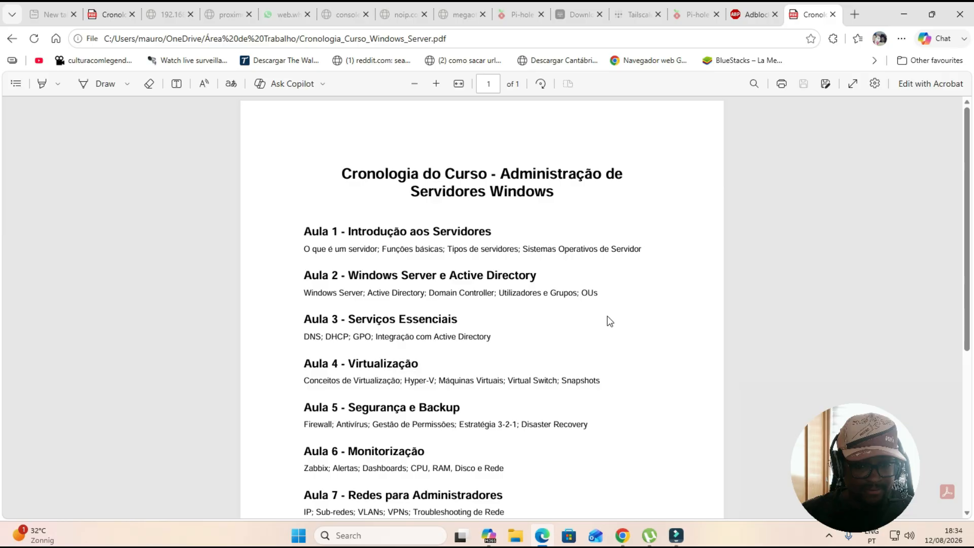
Minimize the browser and launch Remote Desktop Connection through the Start search
{"action": "left_click", "coordinate": [901, 15]}
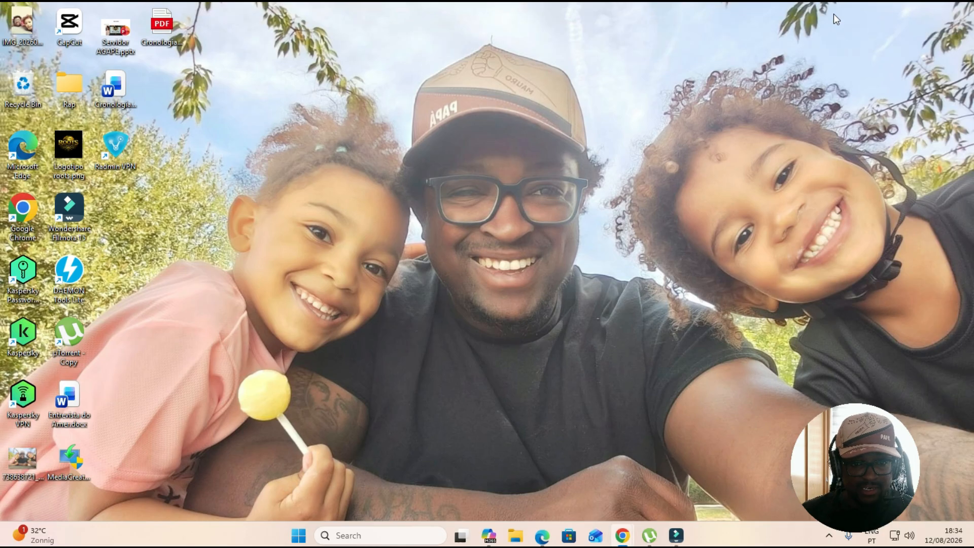
{"action": "left_click", "coordinate": [350, 535]}
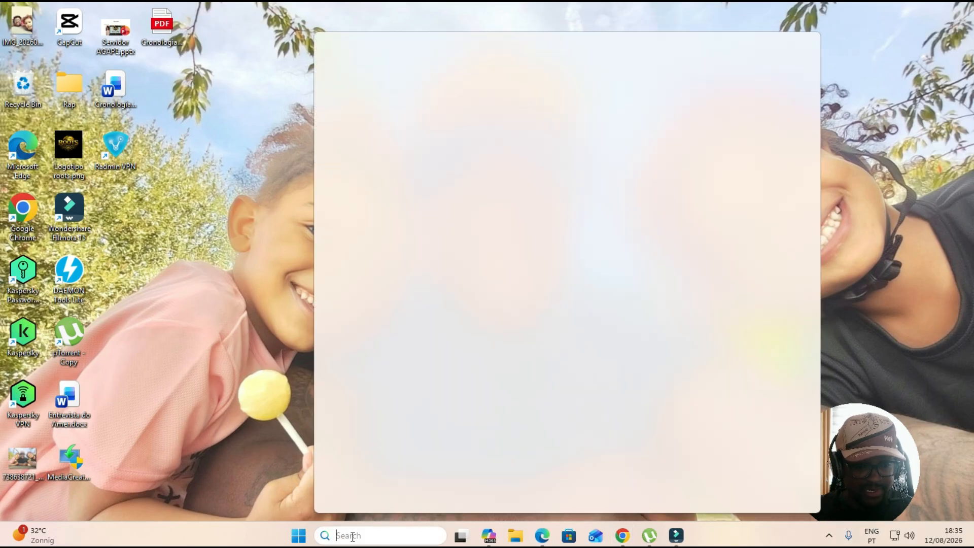
{"action": "type", "text": "da"}
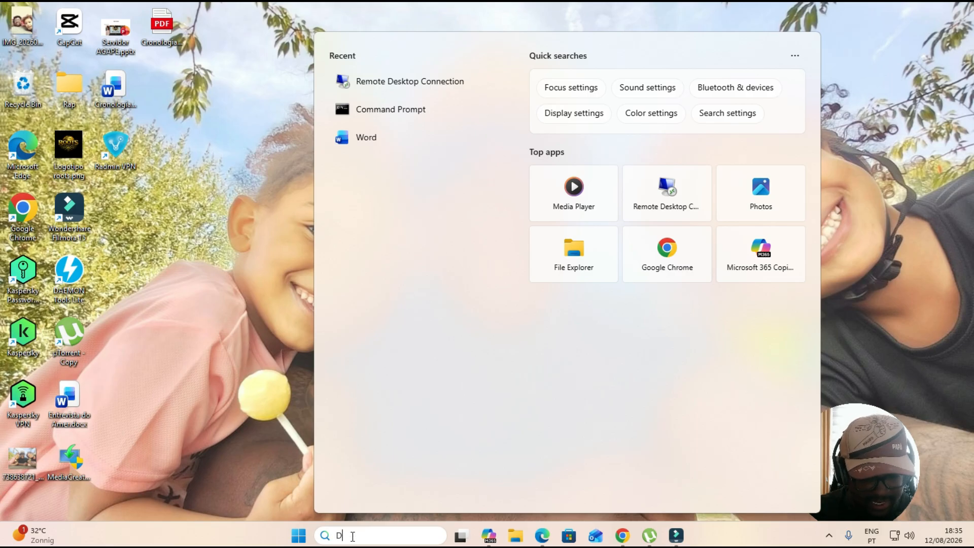
{"action": "key", "text": "BackSpace"}
{"action": "type", "text": "DESKT"}
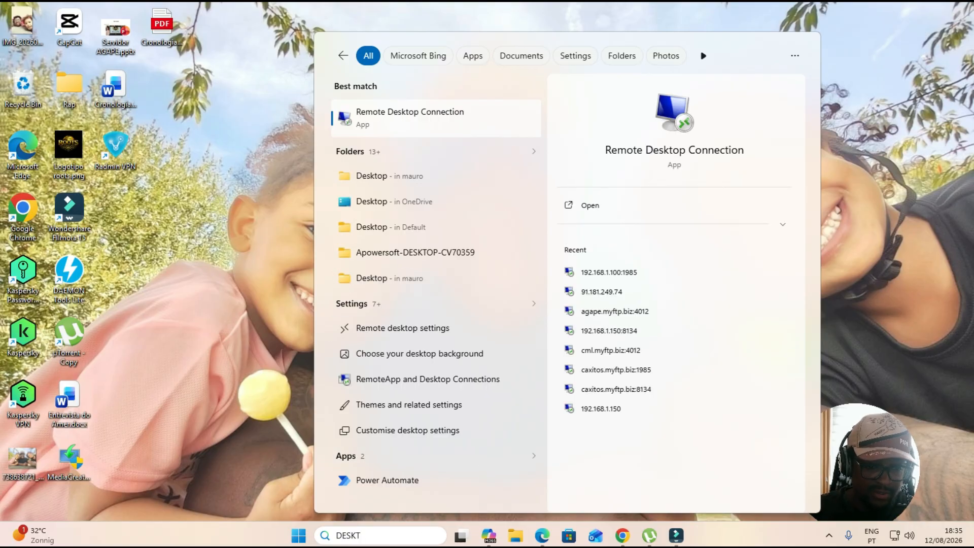
{"action": "left_click", "coordinate": [384, 536]}
{"action": "key", "text": "BackSpace"}
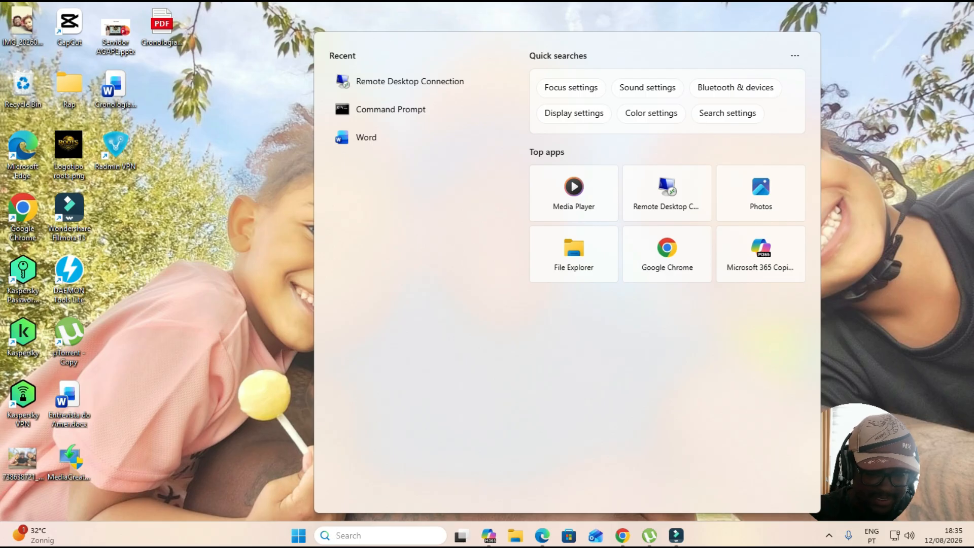
{"action": "type", "text": "LIG"}
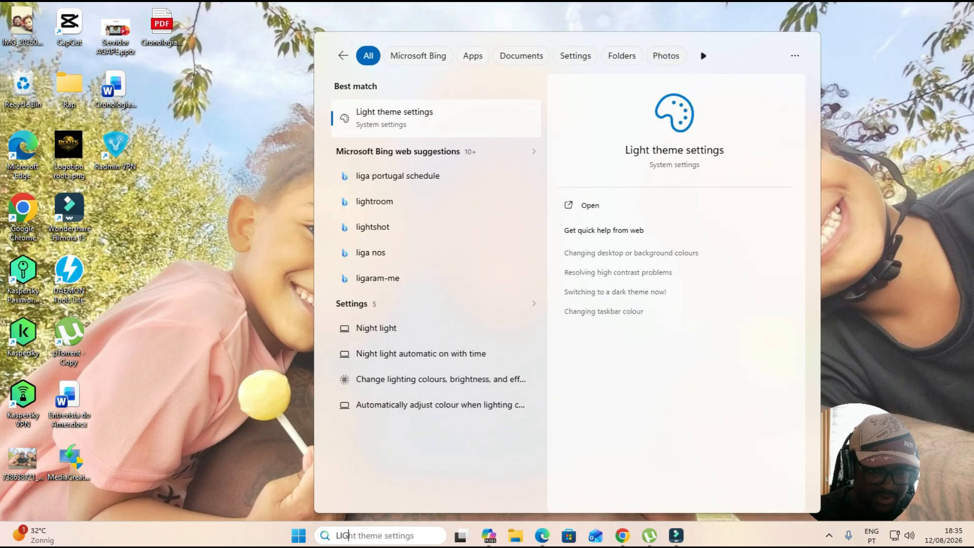
{"action": "key", "text": "BackSpace"}
{"action": "key", "text": "BackSpace"}
{"action": "key", "text": "BackSpace"}
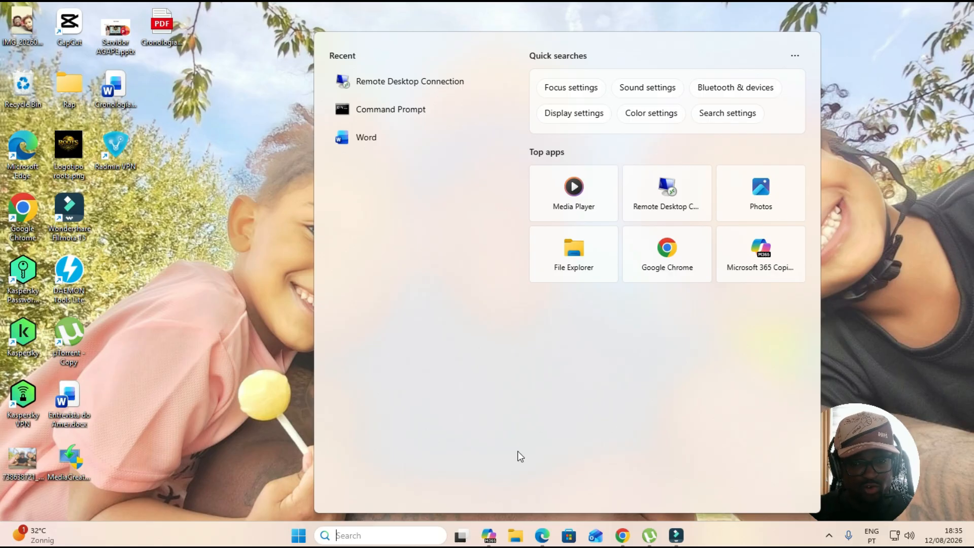
{"action": "left_click", "coordinate": [668, 203]}
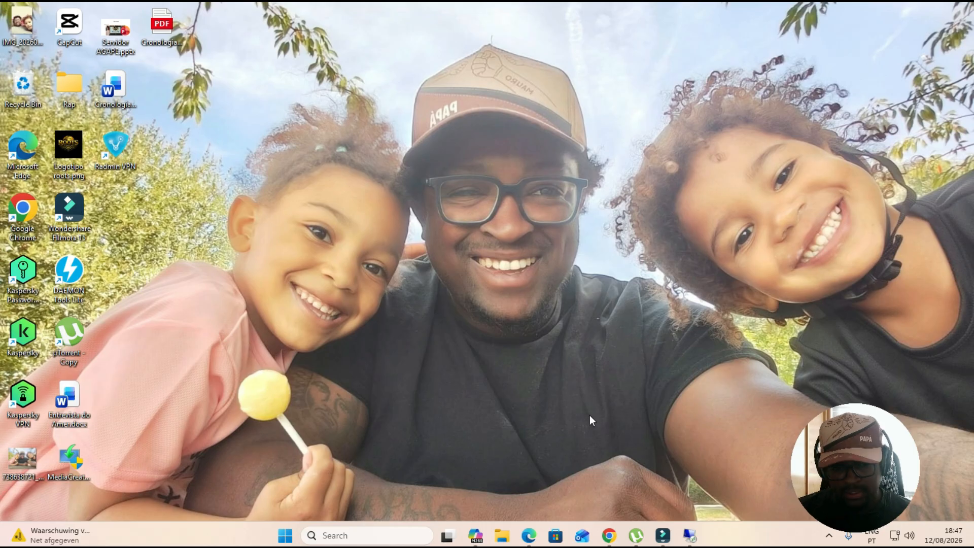
Close the Remote Desktop Connection window from the taskbar
{"action": "right_click", "coordinate": [690, 539]}
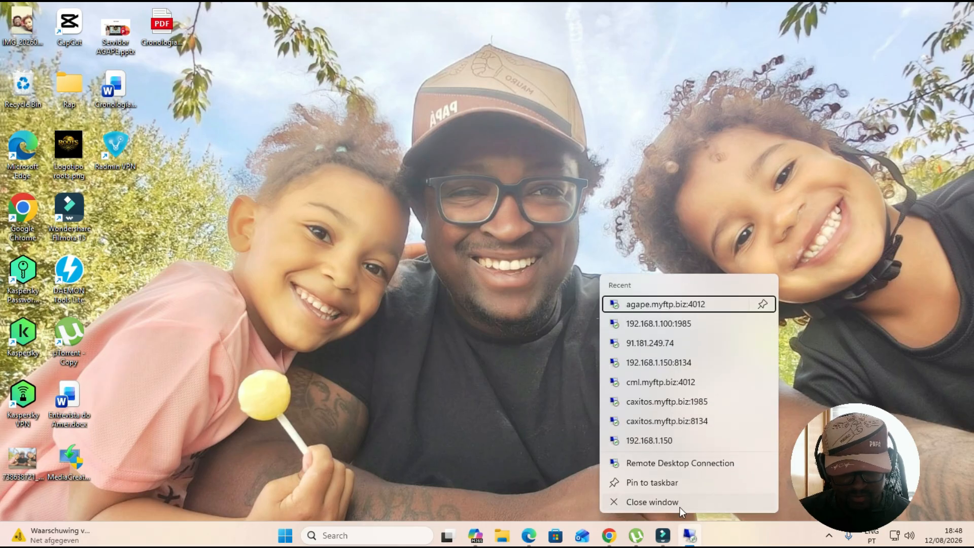
{"action": "left_click", "coordinate": [680, 507]}
{"action": "left_click", "coordinate": [526, 282]}
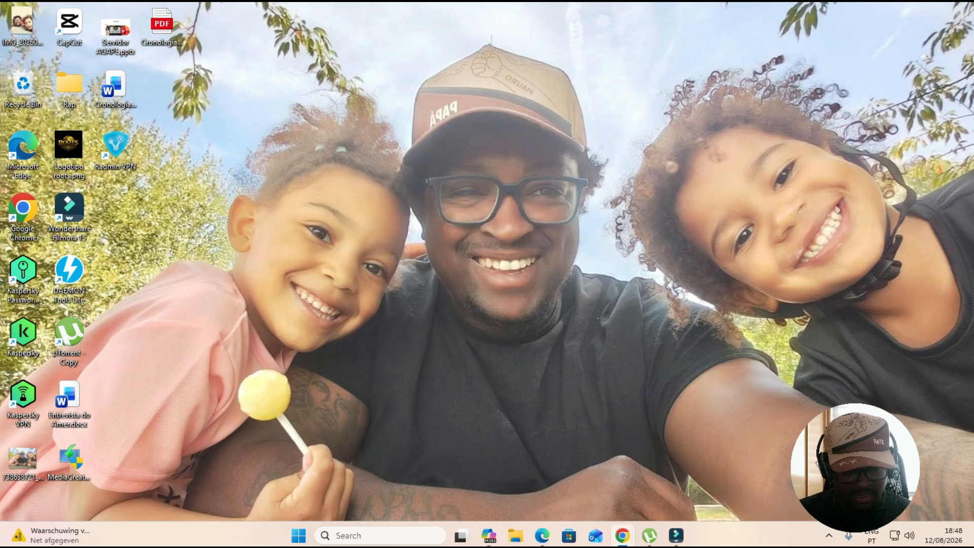
Reopen Remote Desktop Connection from the Start menu's recent items and select the computer address
{"action": "left_click", "coordinate": [400, 535]}
{"action": "left_click", "coordinate": [404, 86]}
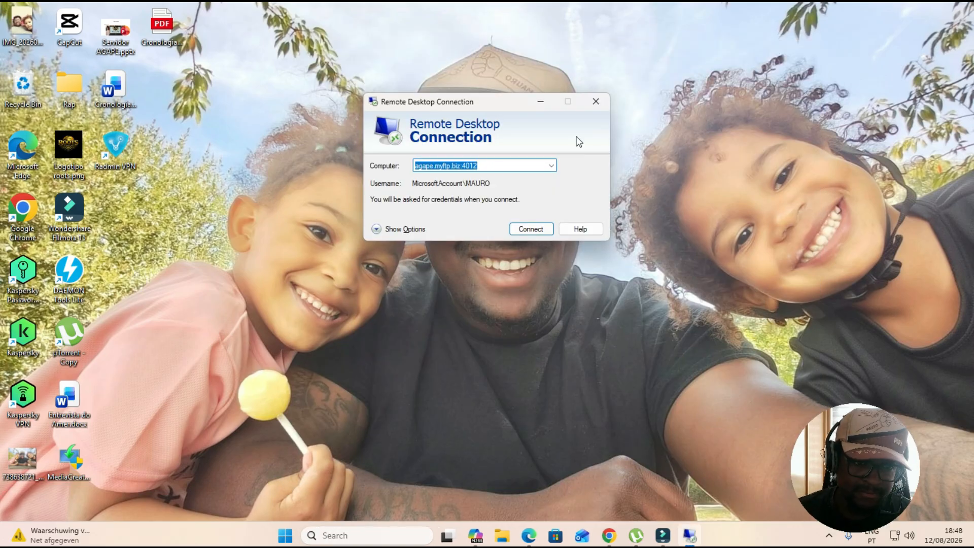
{"action": "left_click", "coordinate": [491, 165]}
{"action": "left_click_drag", "start_coordinate": [491, 166], "coordinate": [367, 165]}
{"action": "key", "text": "ctrl+c"}
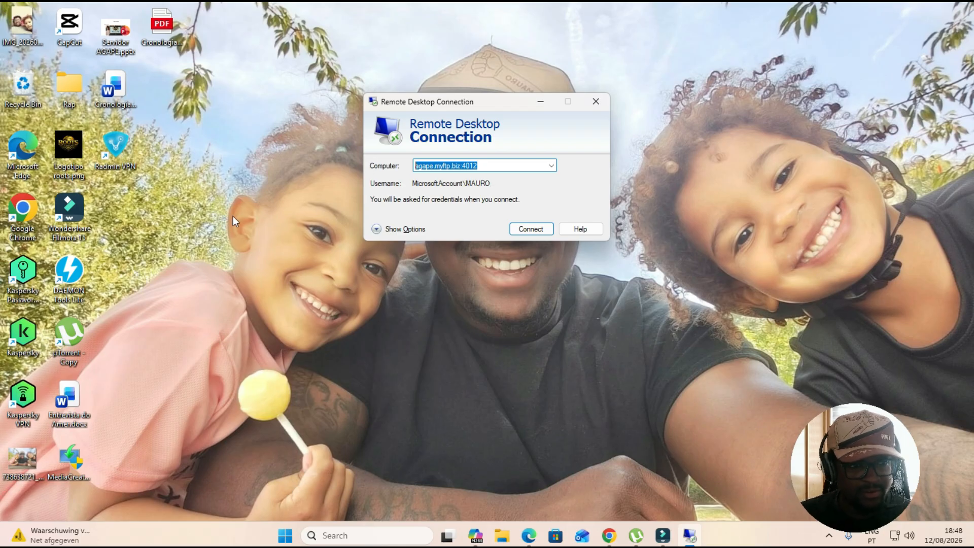
{"action": "left_click", "coordinate": [158, 30]}
{"action": "double_click", "coordinate": [157, 30]}
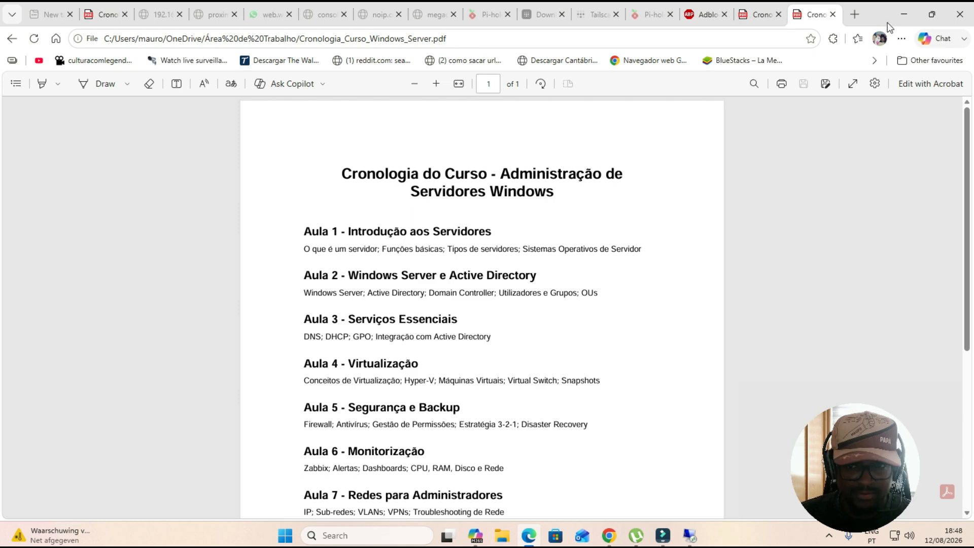
{"action": "left_click", "coordinate": [960, 14]}
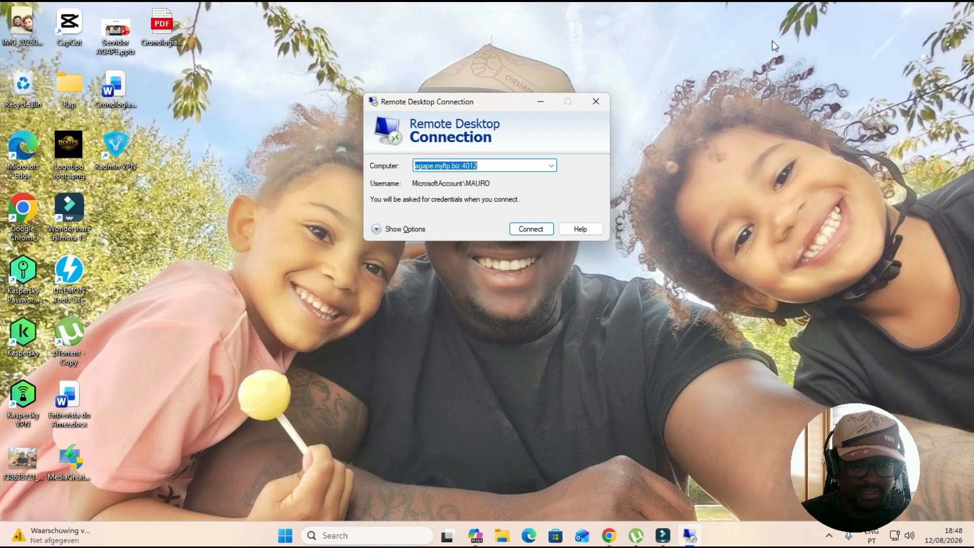
Open the chronology PDF from the desktop in Word just once, accepting its conversion to an editable document
{"action": "left_click", "coordinate": [156, 32]}
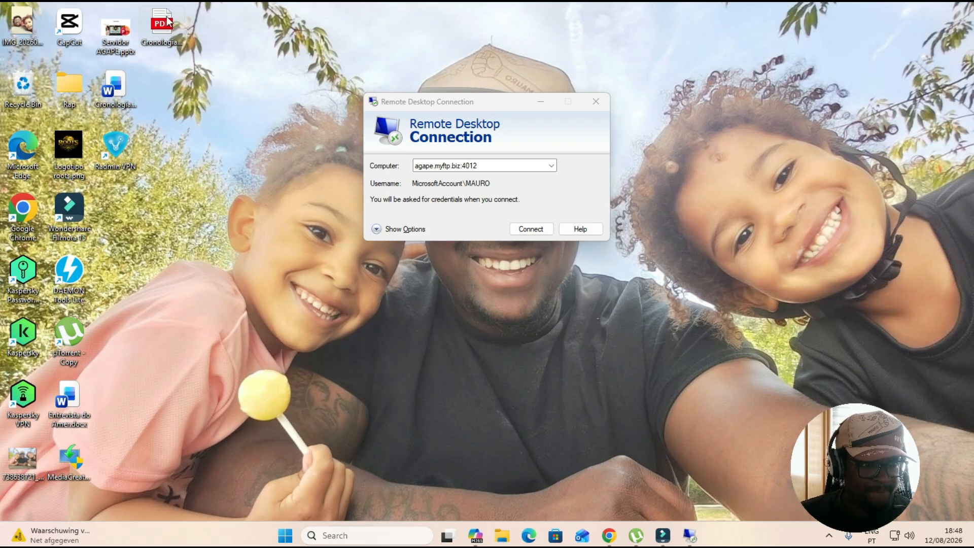
{"action": "key", "text": "shift+F10"}
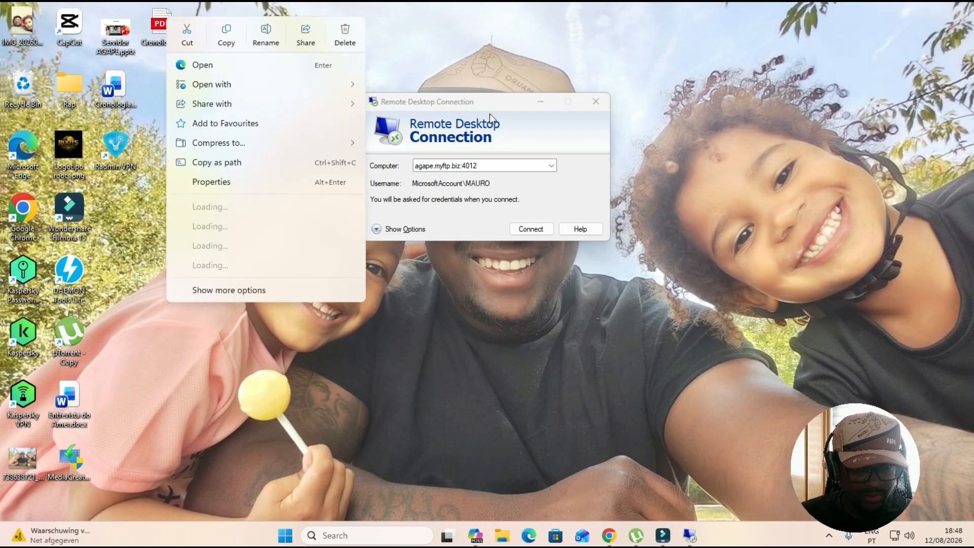
{"action": "mouse_move", "coordinate": [249, 84]}
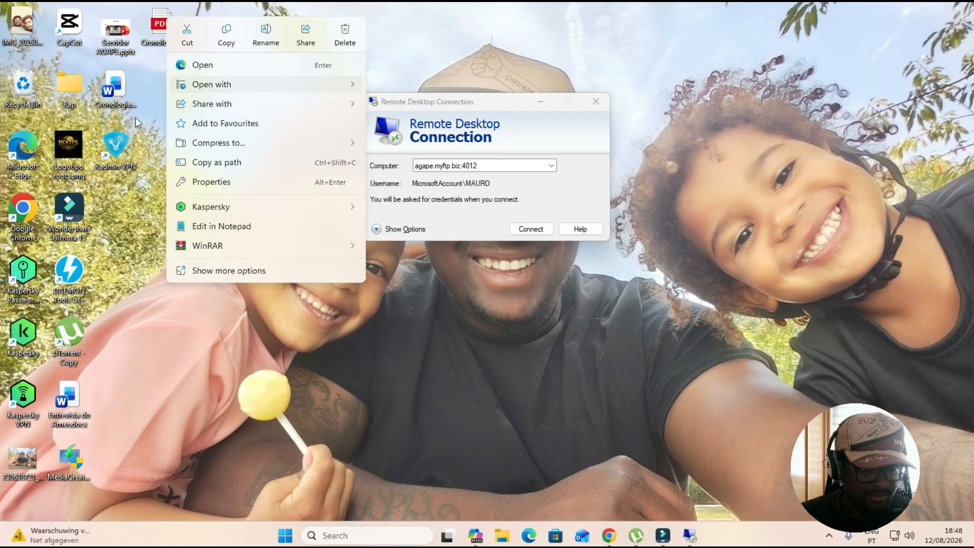
{"action": "left_click", "coordinate": [154, 69]}
{"action": "right_click", "coordinate": [154, 32]}
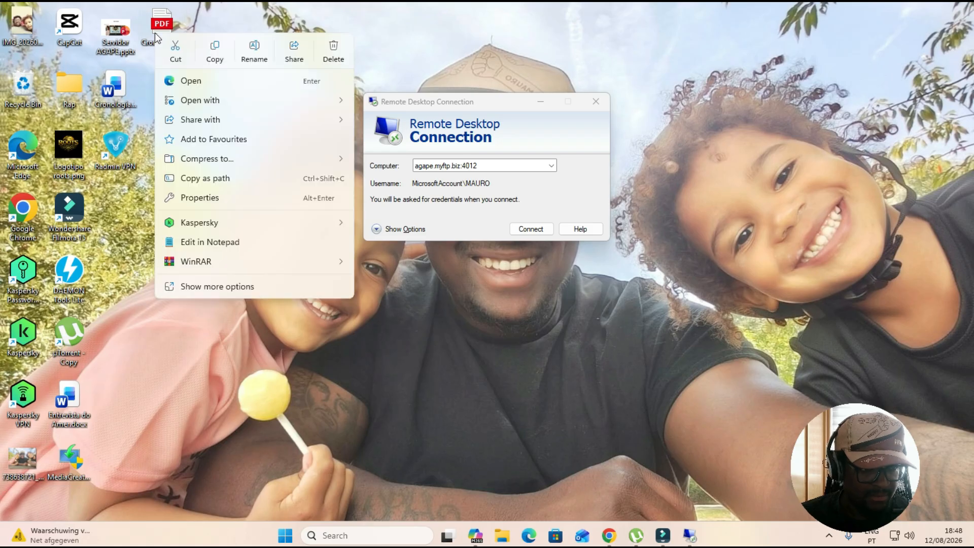
{"action": "mouse_move", "coordinate": [292, 99]}
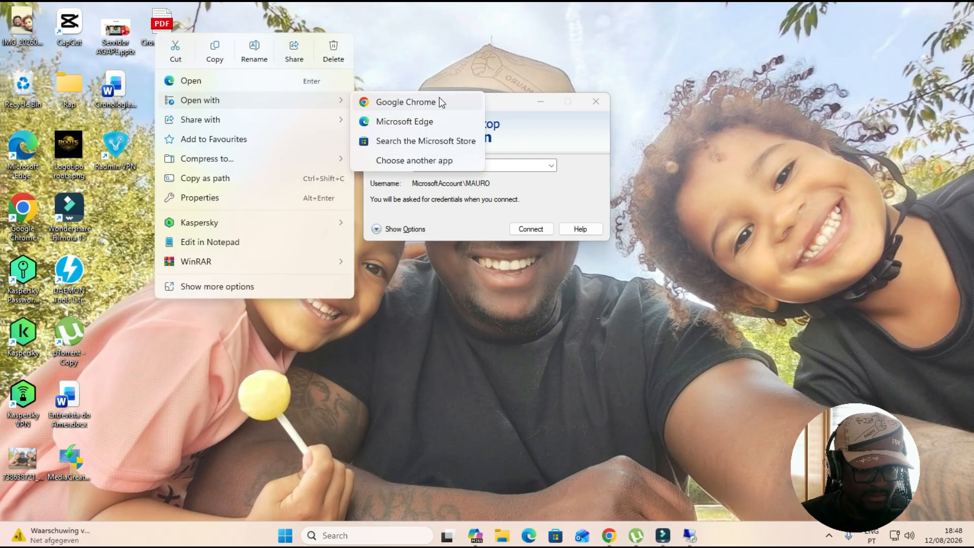
{"action": "left_click", "coordinate": [437, 162]}
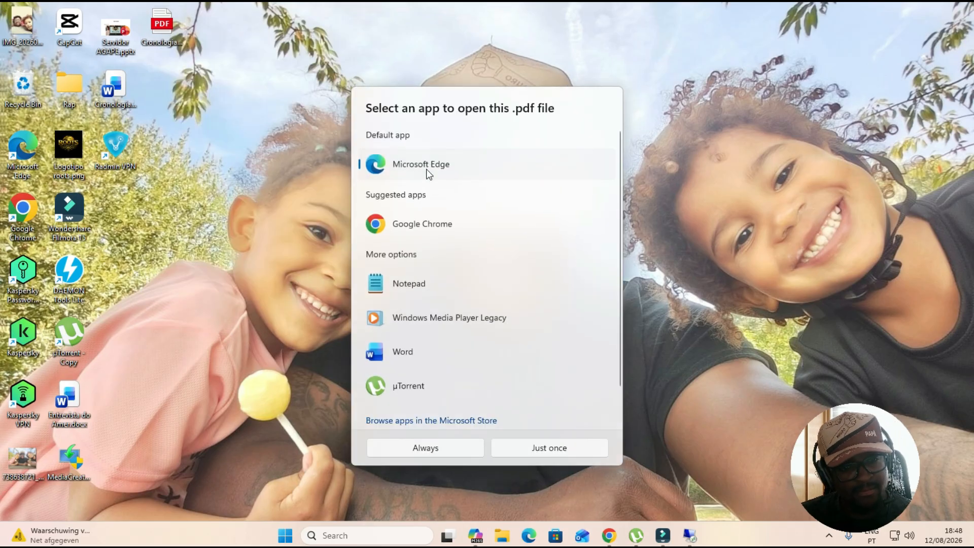
{"action": "scroll", "coordinate": [485, 265], "scroll_direction": "down", "scroll_amount": 2}
{"action": "left_click", "coordinate": [416, 320]}
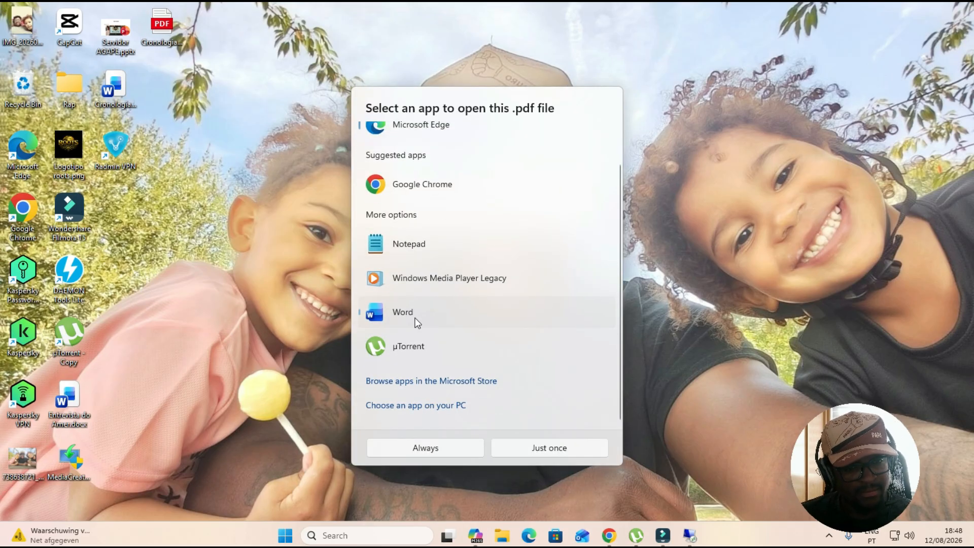
{"action": "left_click", "coordinate": [550, 451]}
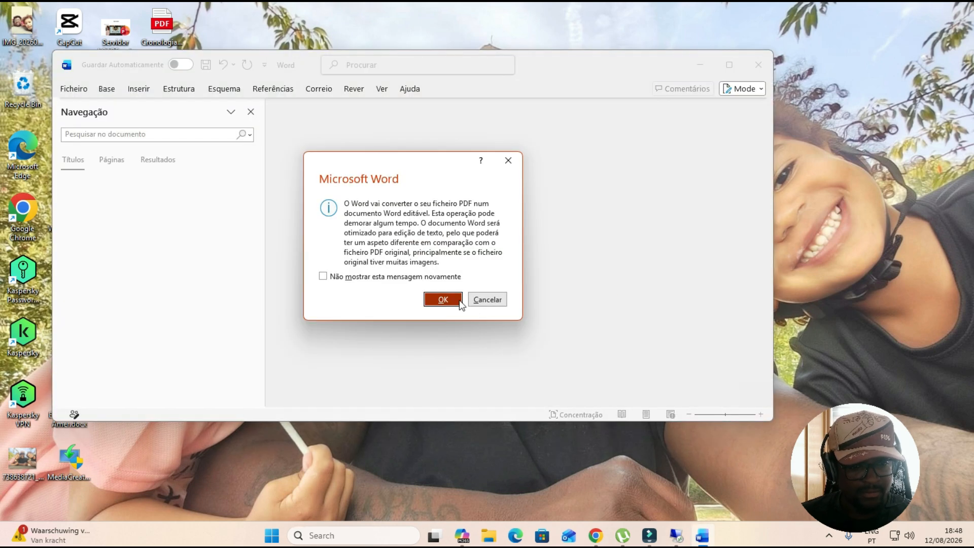
{"action": "left_click", "coordinate": [451, 298]}
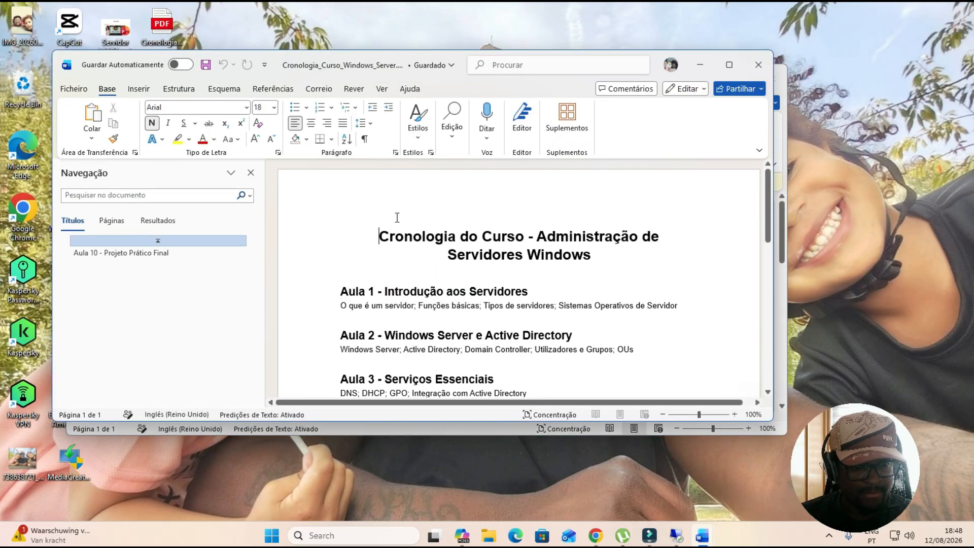
Add a new line below the title and paste the server address agape.myftp.biz:4012 there
{"action": "left_click", "coordinate": [525, 273]}
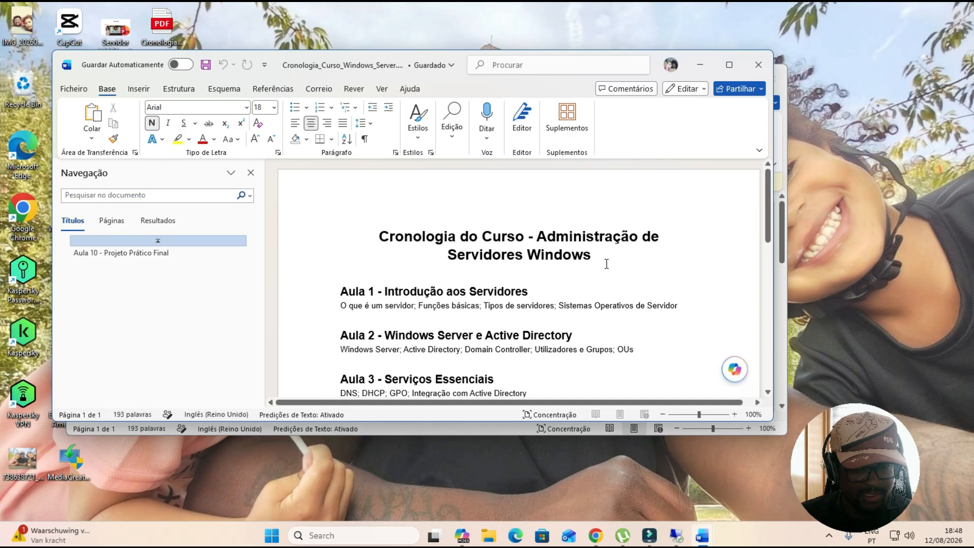
{"action": "key", "text": "Return"}
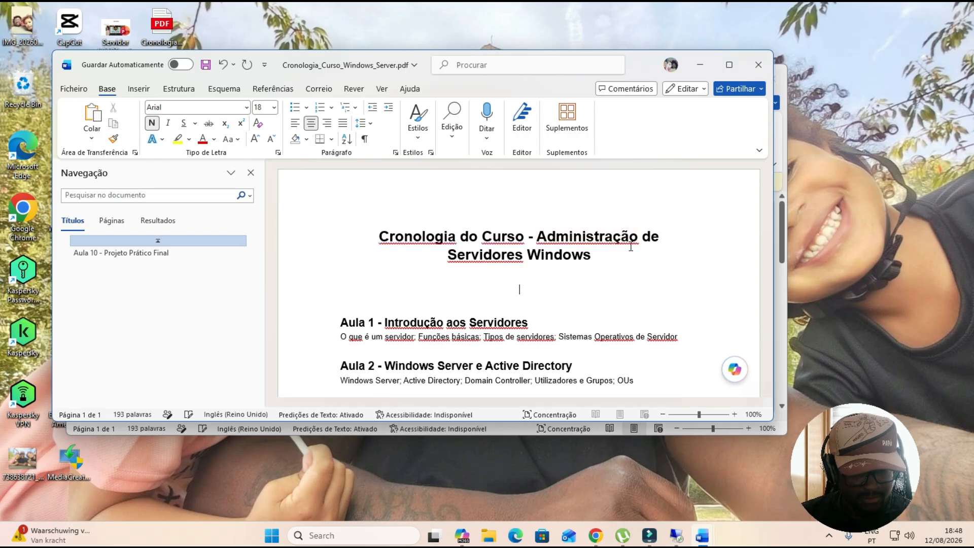
{"action": "key", "text": "ctrl+v"}
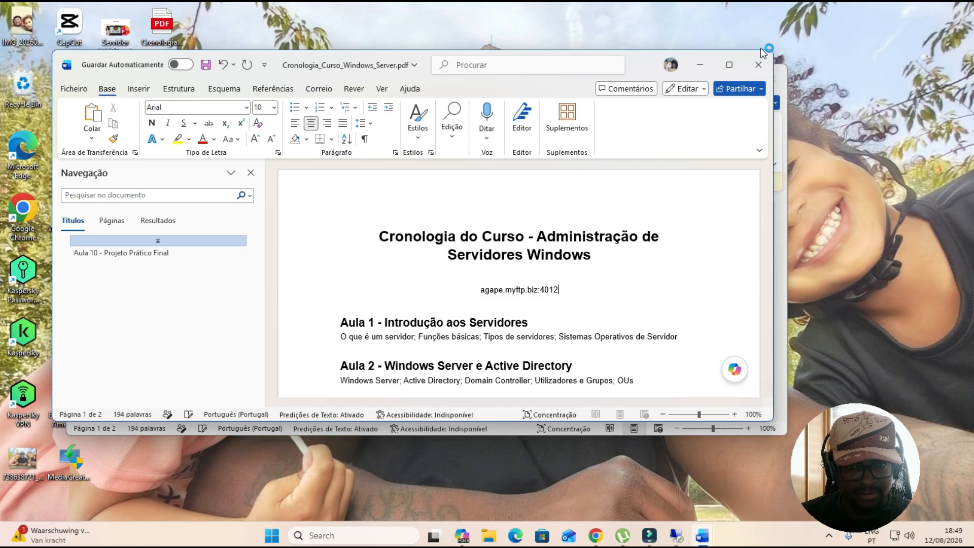
Close the document and save it as Cronologia_Curso_Windows_Server.docx in Word format
{"action": "left_click", "coordinate": [759, 65]}
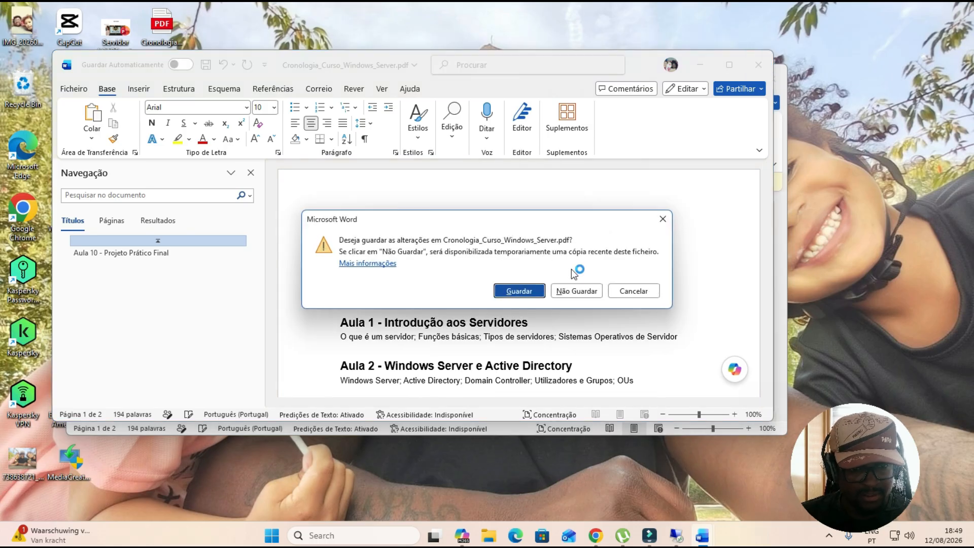
{"action": "left_click", "coordinate": [518, 290]}
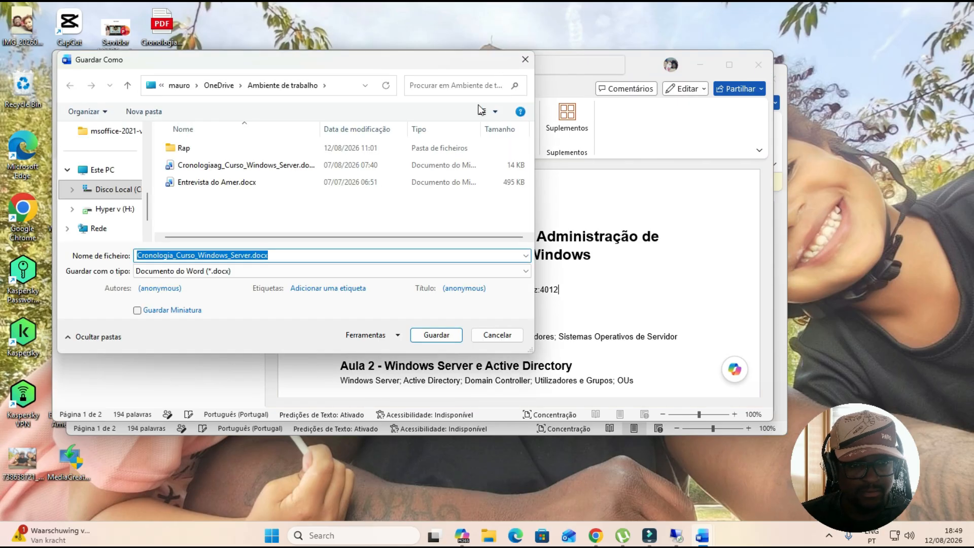
{"action": "left_click", "coordinate": [429, 337]}
Close the recovered blank document without saving and minimize Word
{"action": "left_click", "coordinate": [772, 78]}
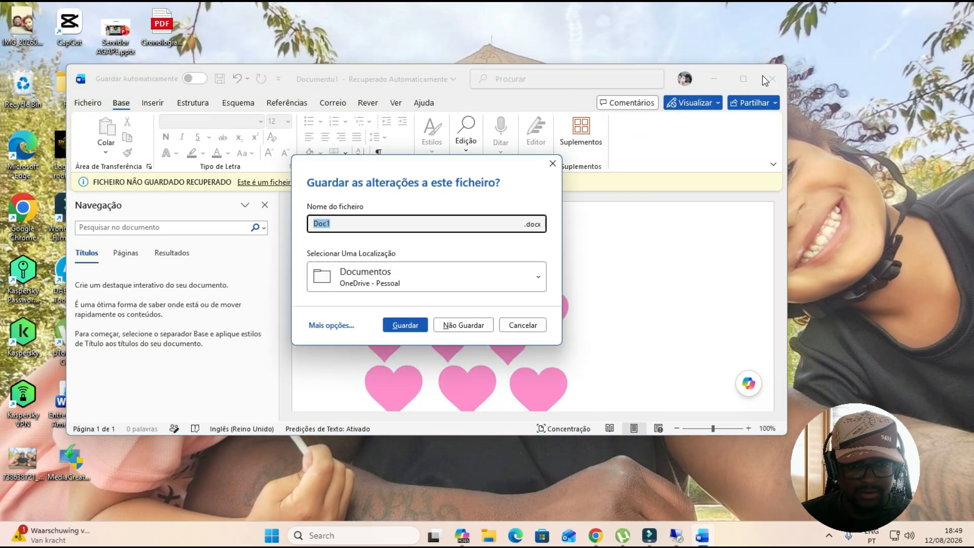
{"action": "left_click", "coordinate": [519, 325]}
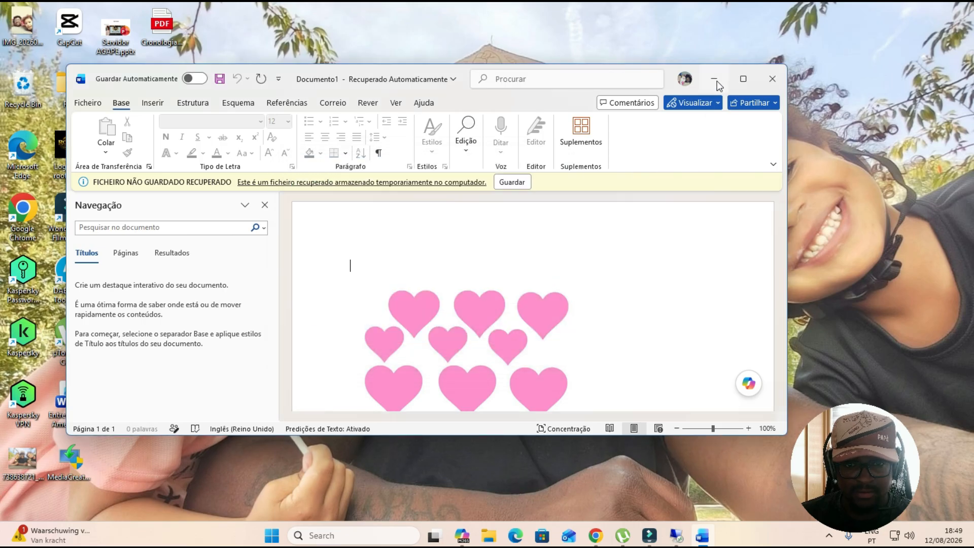
{"action": "left_click", "coordinate": [714, 80]}
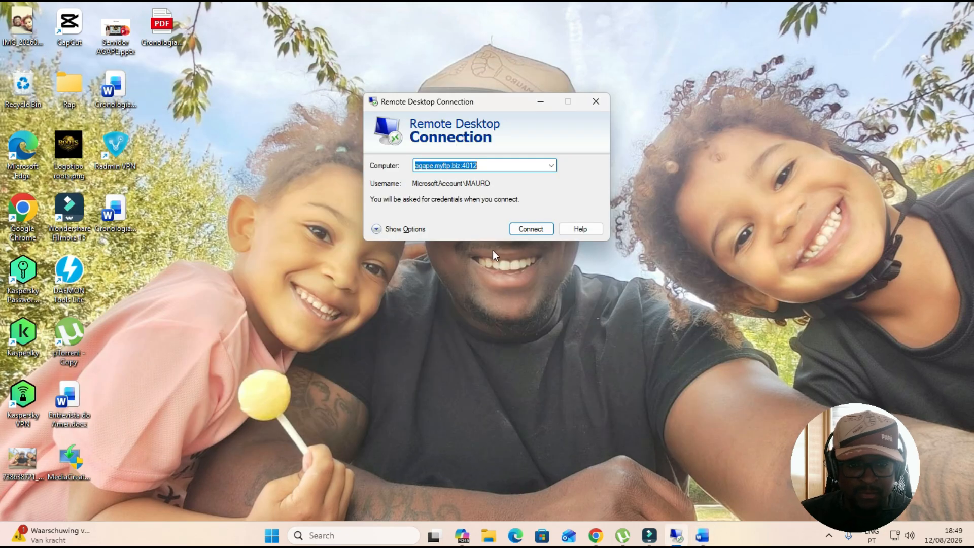
Start the Remote Desktop connection and choose to sign in with a different account
{"action": "left_click", "coordinate": [498, 169]}
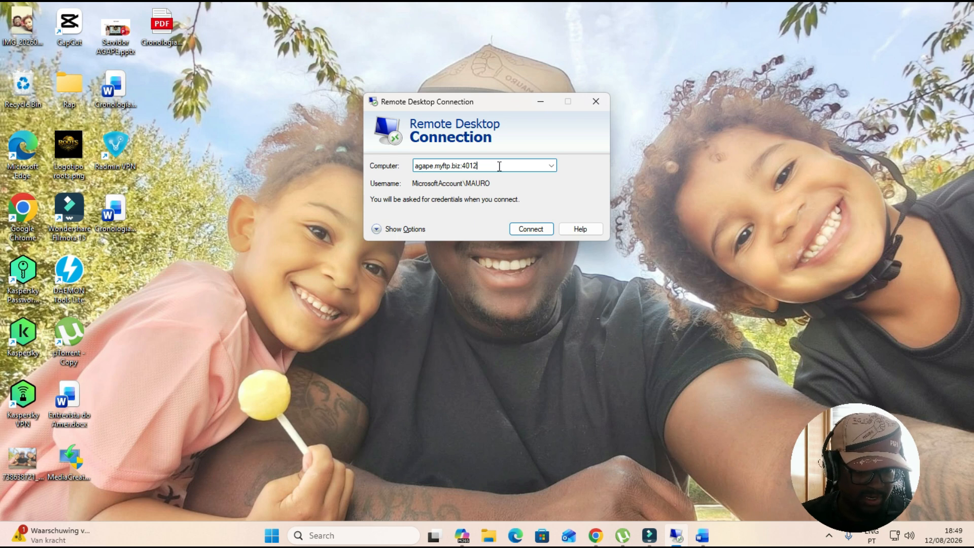
{"action": "left_click", "coordinate": [529, 227]}
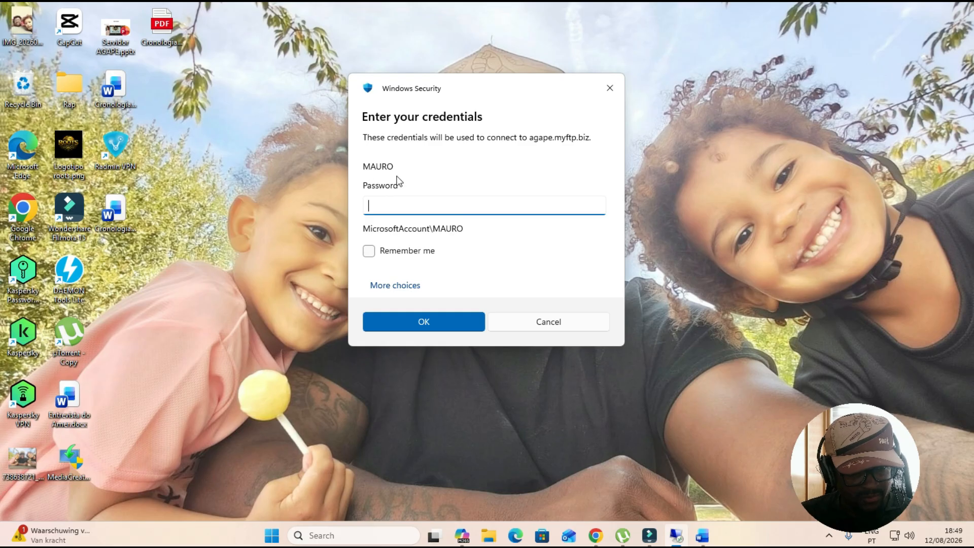
{"action": "left_click", "coordinate": [395, 293]}
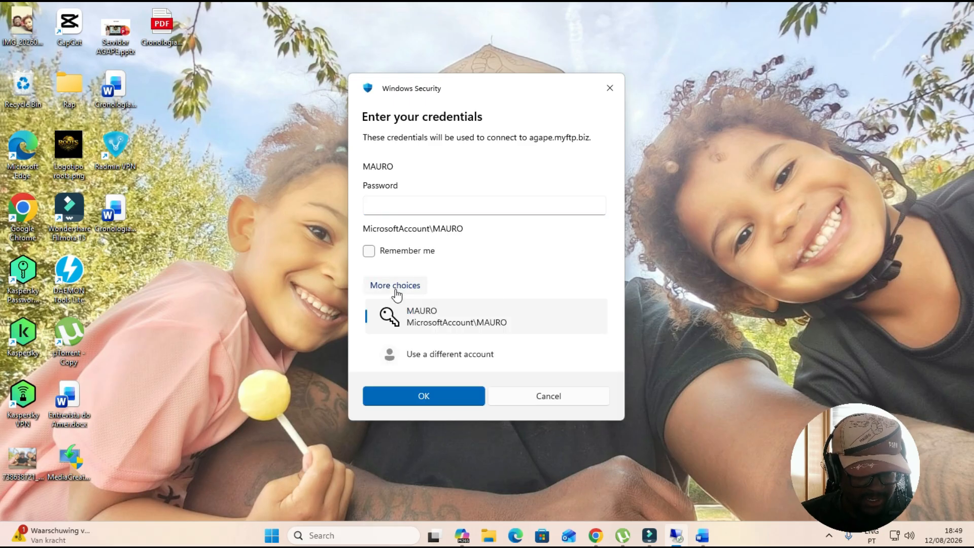
{"action": "left_click", "coordinate": [423, 360]}
Enter the account username and password, then accept the untrusted certificate warning to connect
{"action": "type", "text": "mauro"}
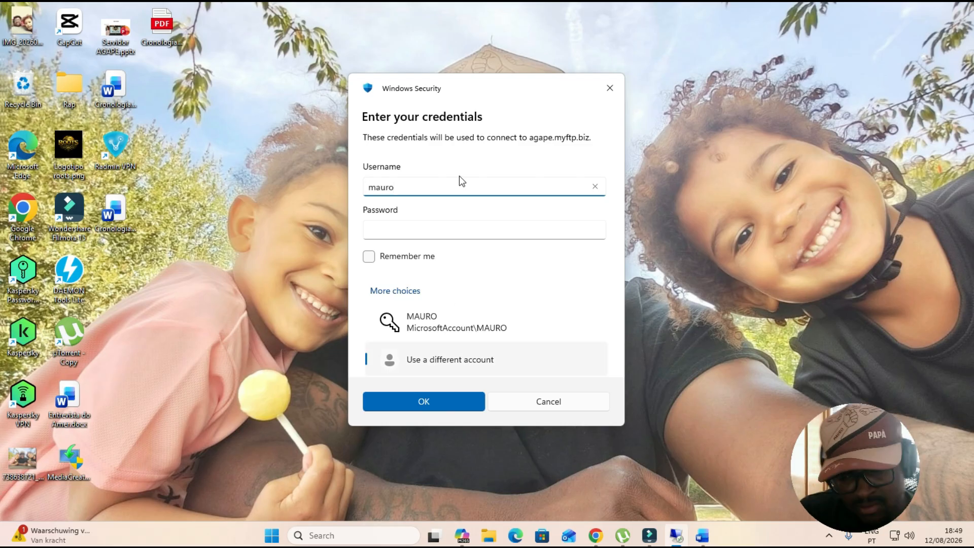
{"action": "key", "text": "Tab"}
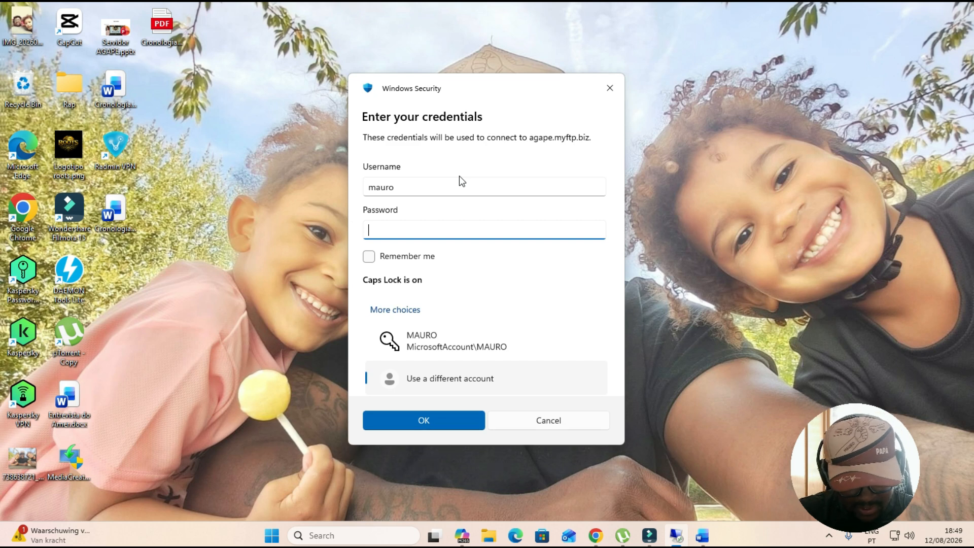
{"action": "key", "text": "Caps_Lock"}
{"action": "type", "text": "••••••"}
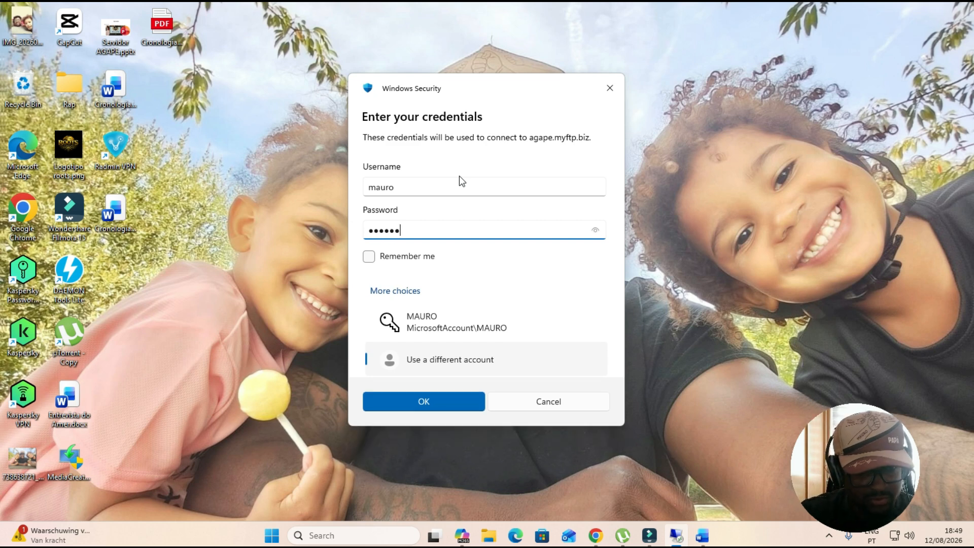
{"action": "type", "text": "•"}
{"action": "key", "text": "Return"}
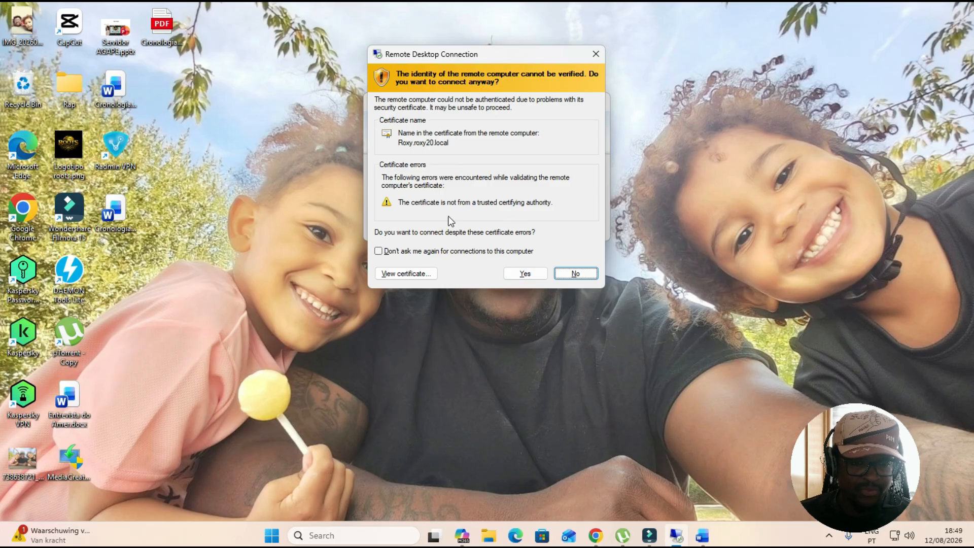
{"action": "left_click", "coordinate": [518, 273]}
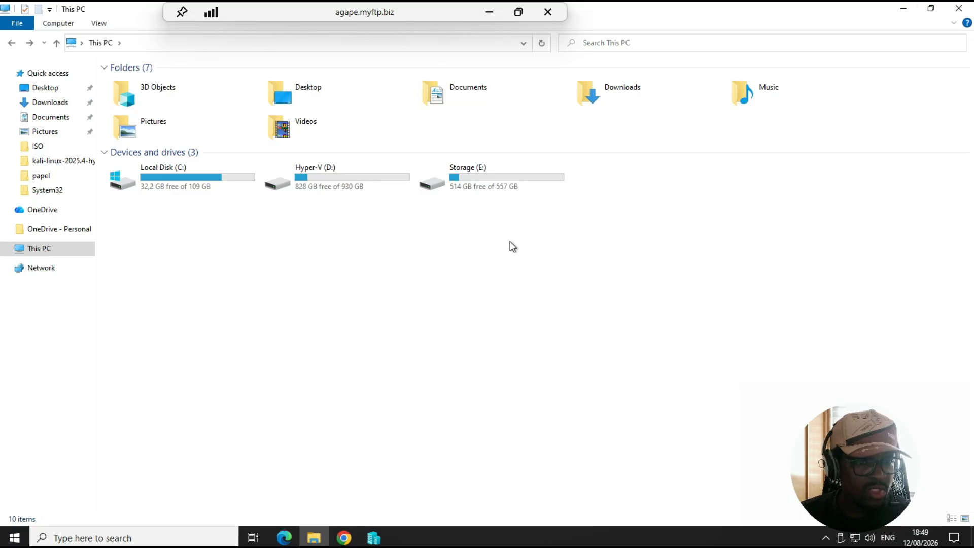
Minimize File Explorer on the remote server and empty its Recycle Bin
{"action": "left_click", "coordinate": [908, 13]}
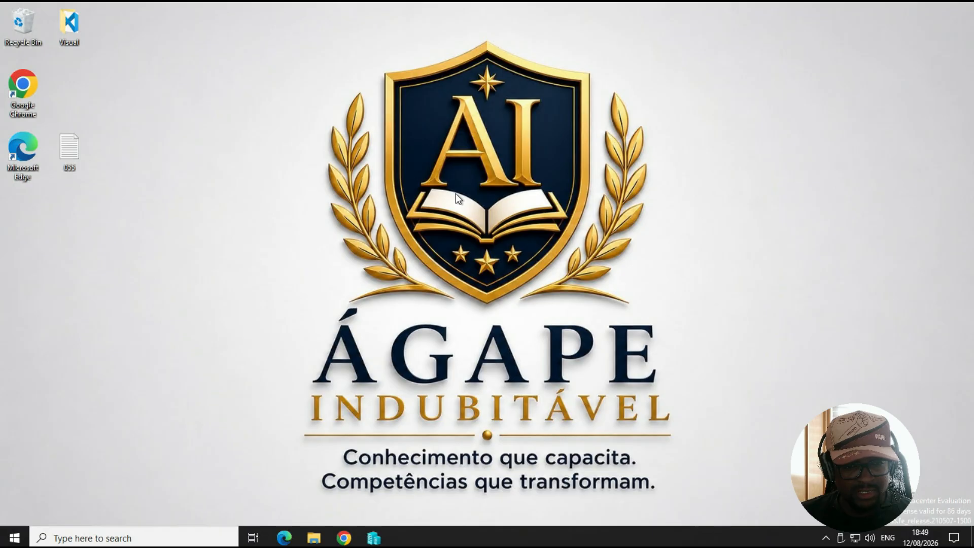
{"action": "right_click", "coordinate": [20, 31]}
{"action": "left_click", "coordinate": [54, 56]}
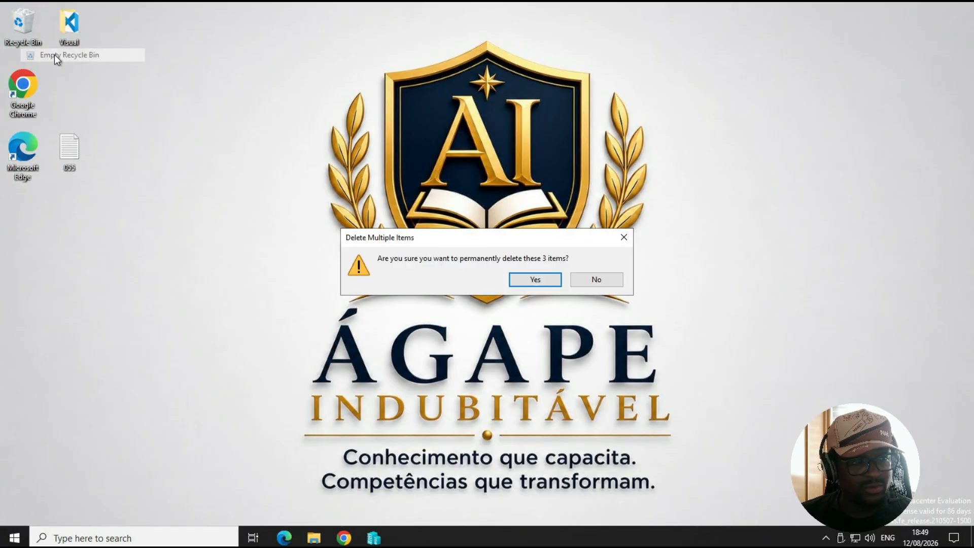
{"action": "left_click", "coordinate": [532, 279]}
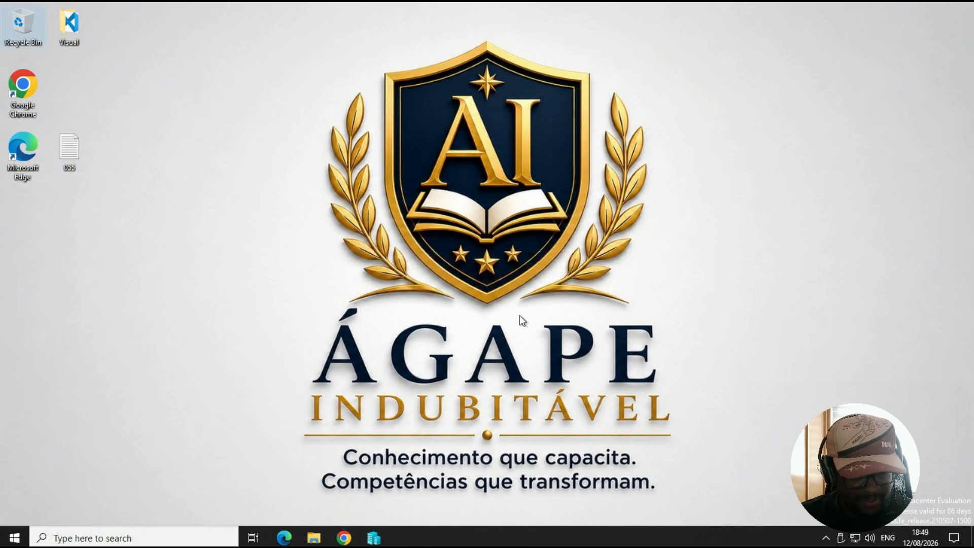
Close the pinned taskbar app's window and open This PC in File Explorer
{"action": "right_click", "coordinate": [374, 540]}
{"action": "left_click", "coordinate": [355, 512]}
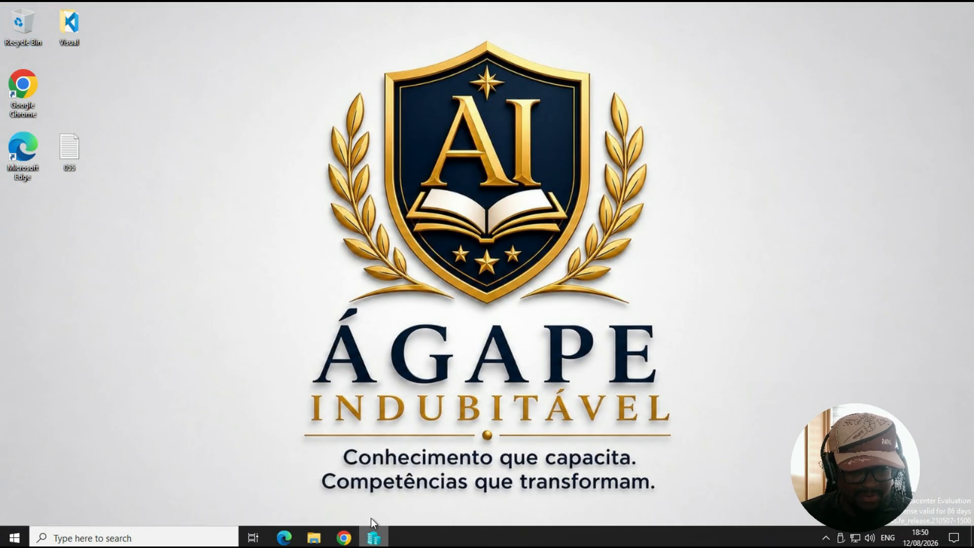
{"action": "left_click", "coordinate": [313, 539]}
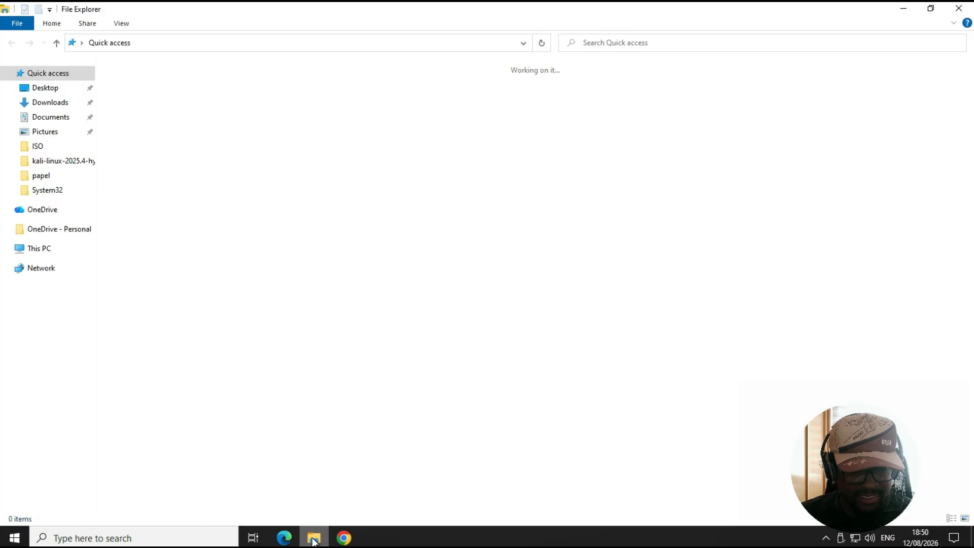
{"action": "left_click", "coordinate": [39, 248]}
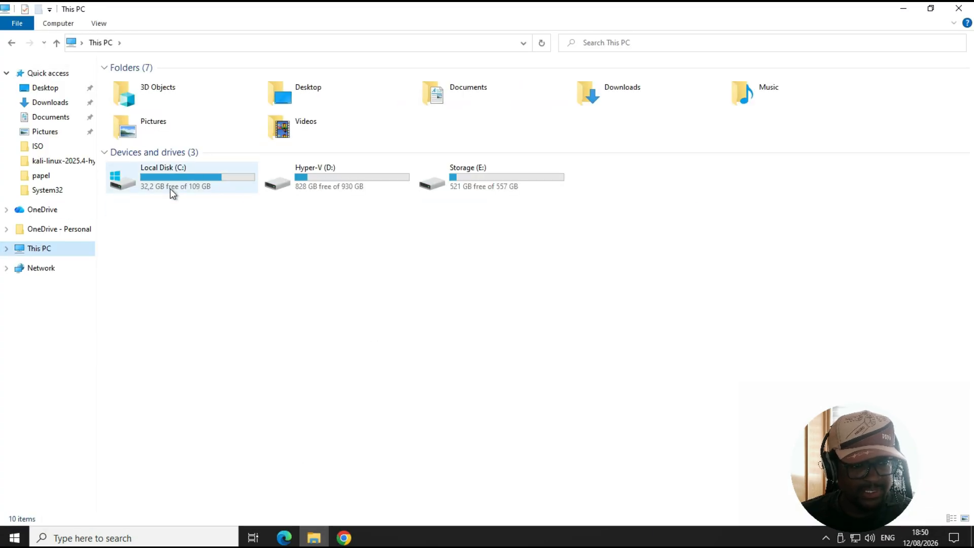
Select each of the server's drives to review their storage
{"action": "left_click", "coordinate": [170, 189]}
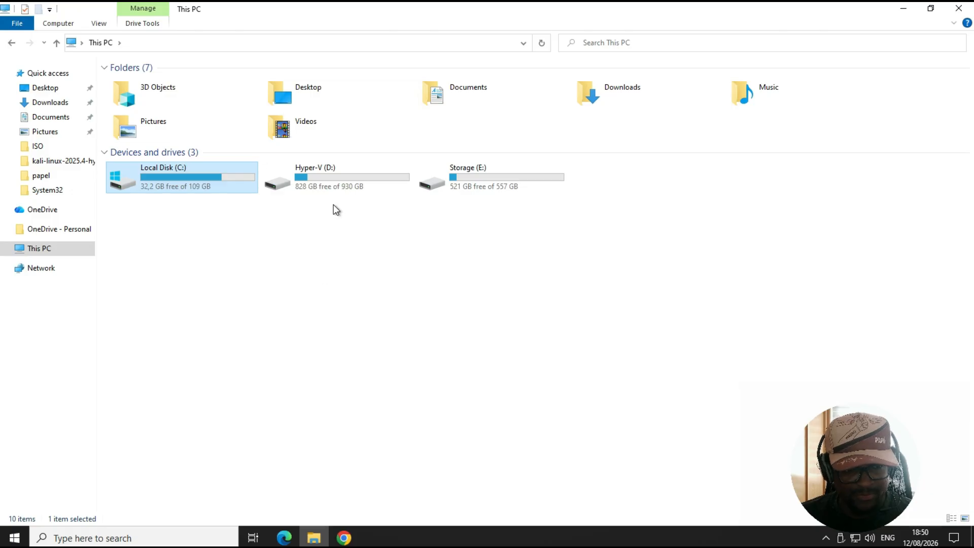
{"action": "left_click", "coordinate": [329, 192]}
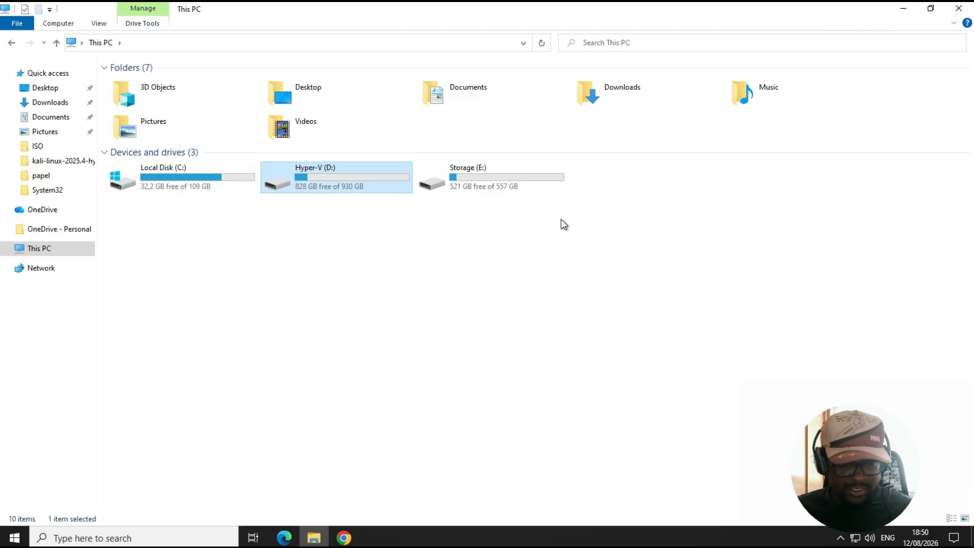
{"action": "left_click", "coordinate": [508, 184]}
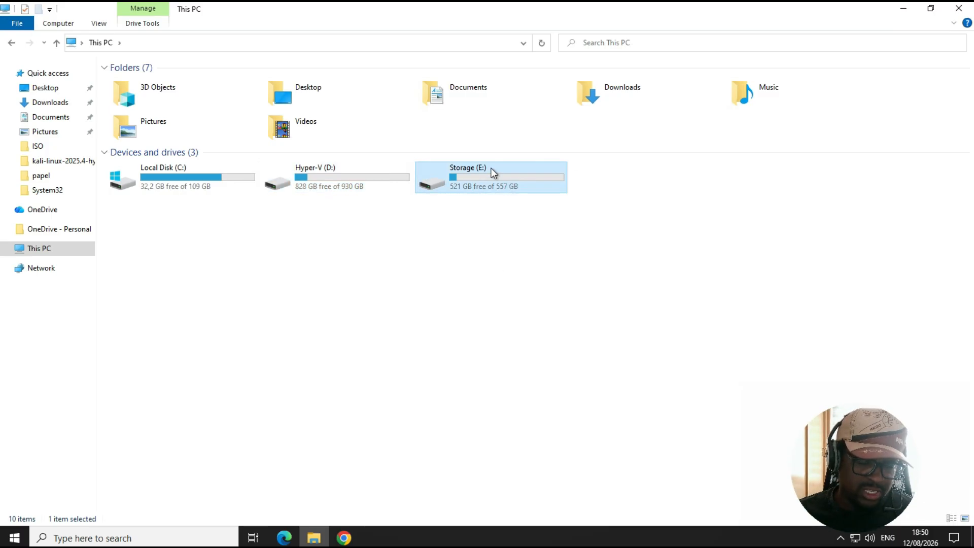
{"action": "left_click", "coordinate": [322, 182]}
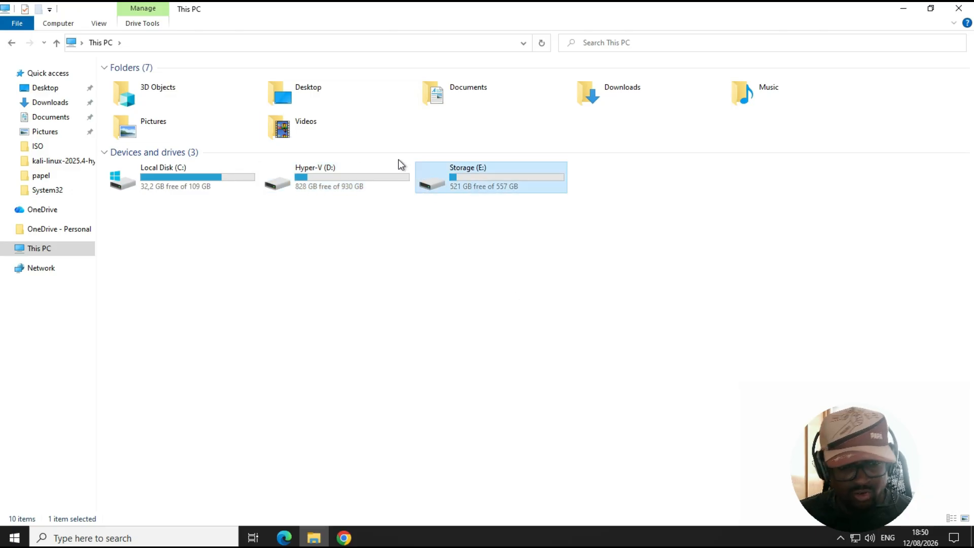
Open the Hyper-V (D:) drive and browse into the Maxim folder, then return to the drive root
{"action": "left_click", "coordinate": [503, 181]}
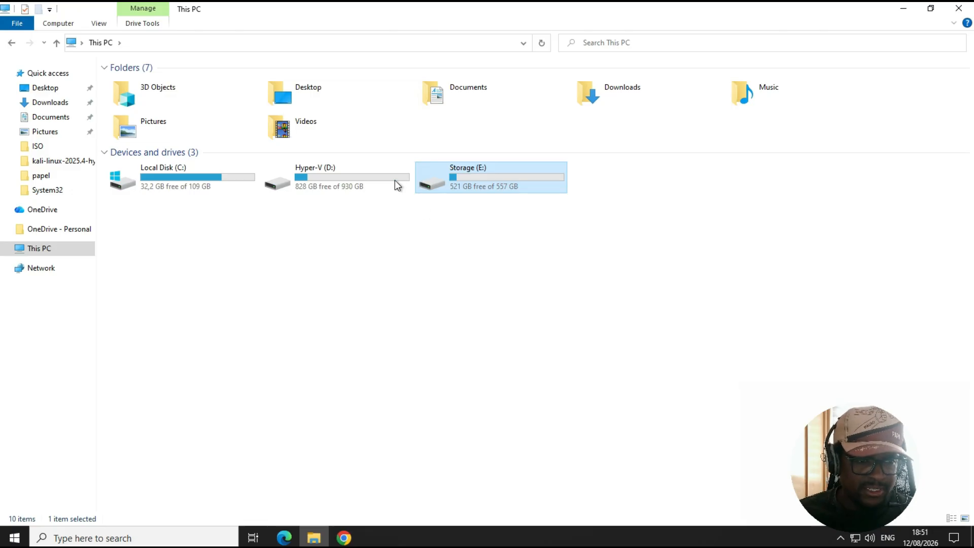
{"action": "mouse_move", "coordinate": [324, 184]}
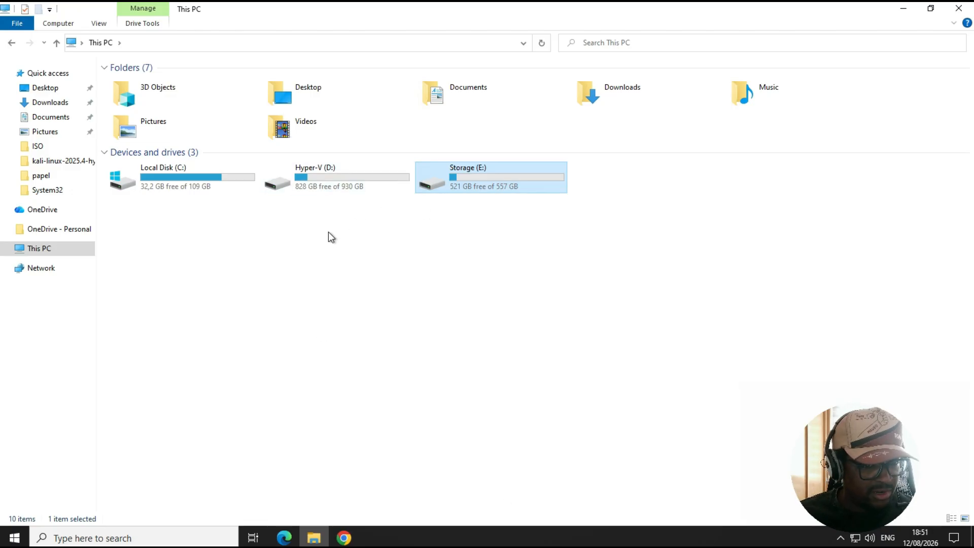
{"action": "double_click", "coordinate": [337, 184]}
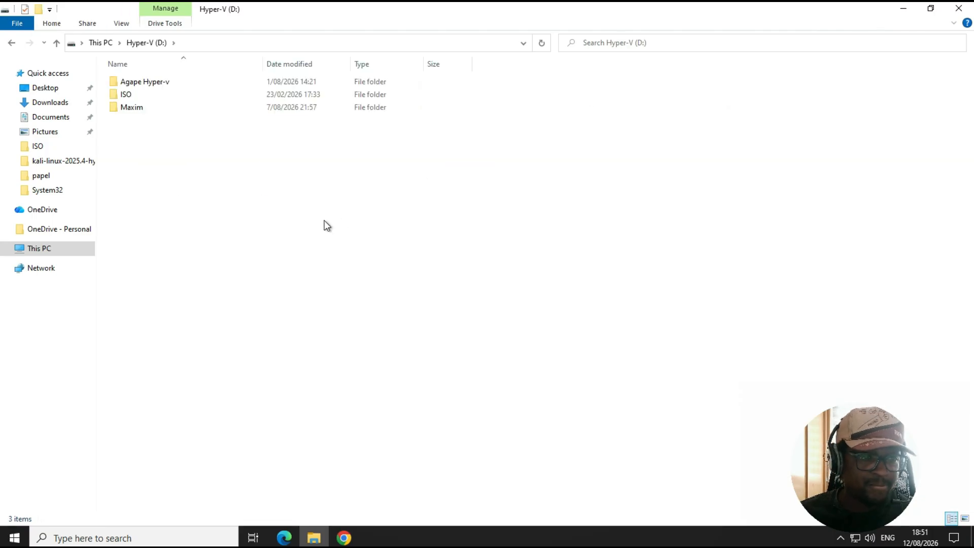
{"action": "left_click", "coordinate": [137, 107]}
{"action": "double_click", "coordinate": [171, 111]}
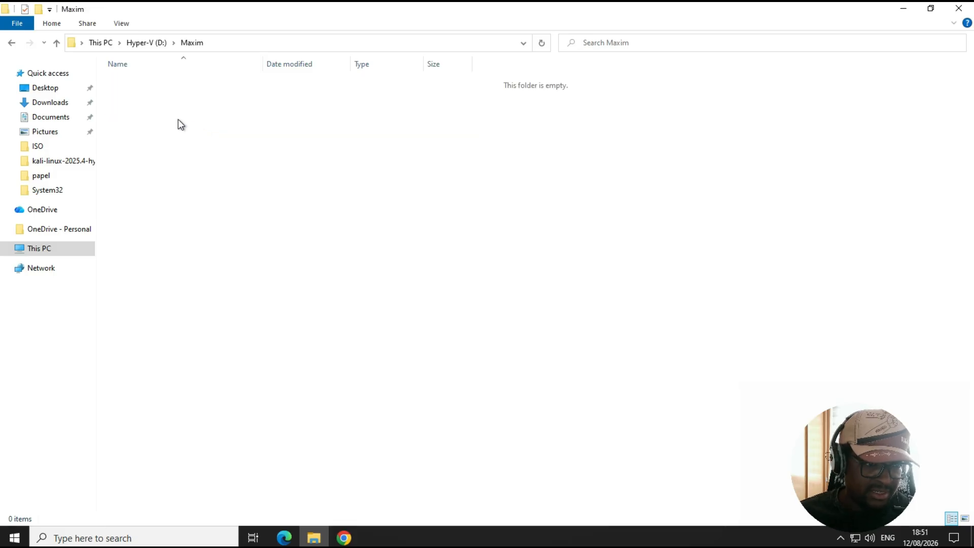
{"action": "left_click", "coordinate": [11, 43]}
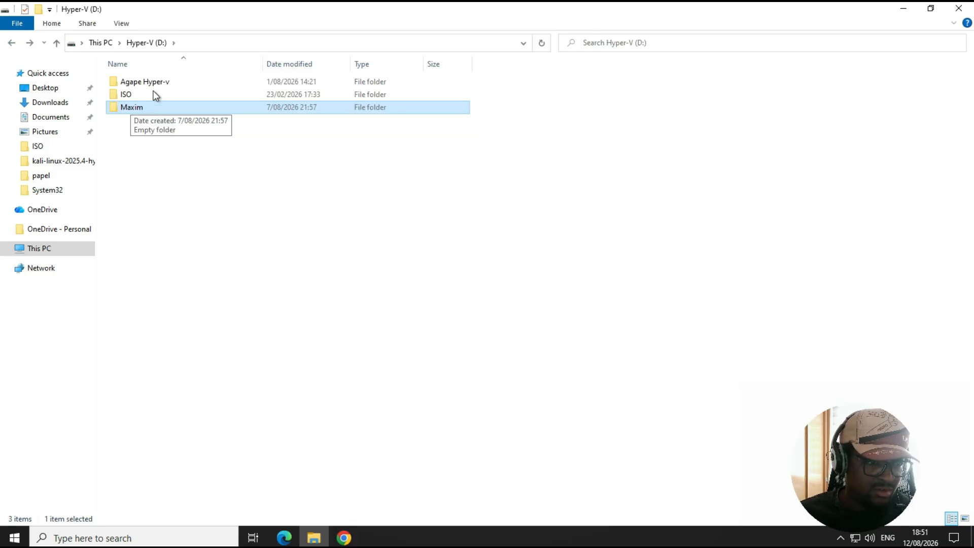
Create a new folder on the Hyper-V (D:) drive and name it with the user's name
{"action": "right_click", "coordinate": [159, 175]}
{"action": "mouse_move", "coordinate": [209, 308]}
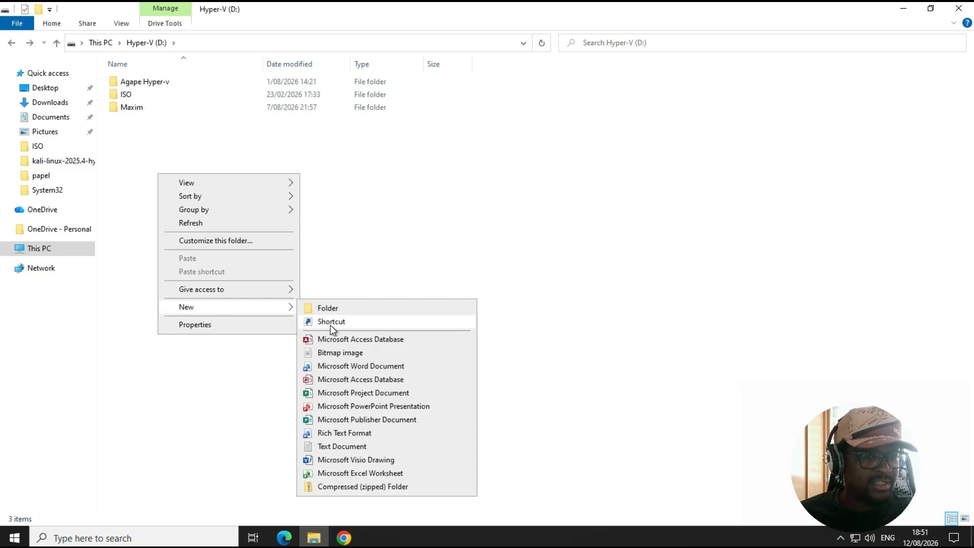
{"action": "left_click", "coordinate": [363, 307]}
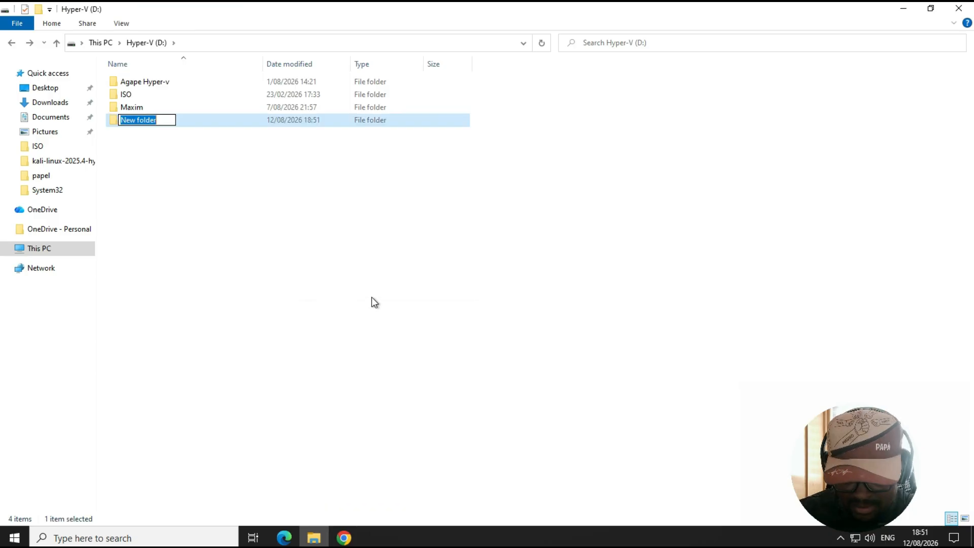
{"action": "type", "text": "Maurocaxito"}
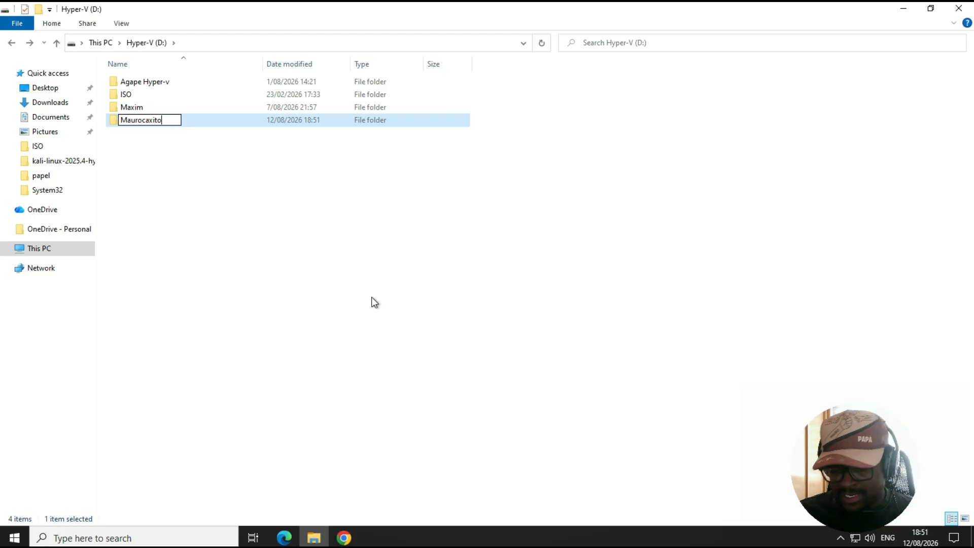
{"action": "key", "text": "Return"}
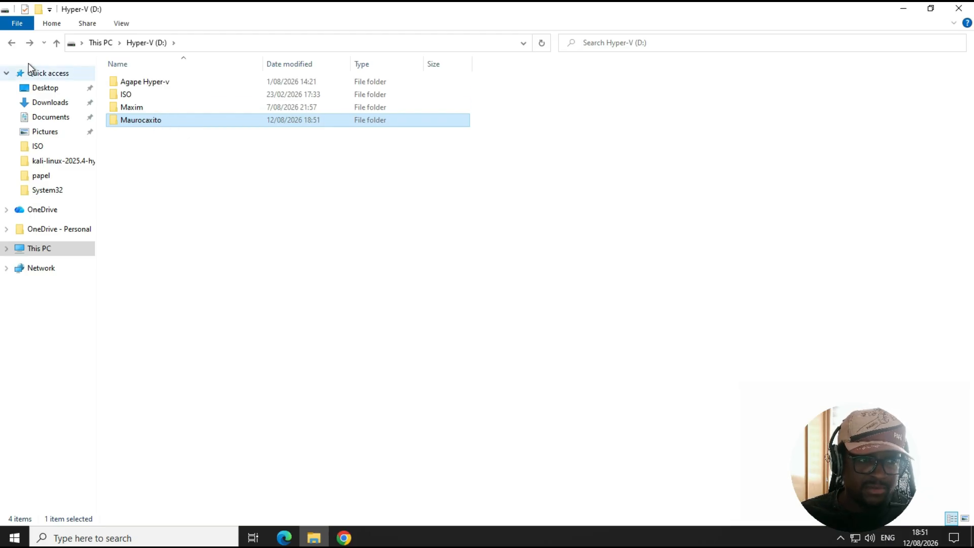
Open the ISO folder on the Hyper-V (D:) drive and examine the stored disc image files
{"action": "left_click", "coordinate": [11, 47]}
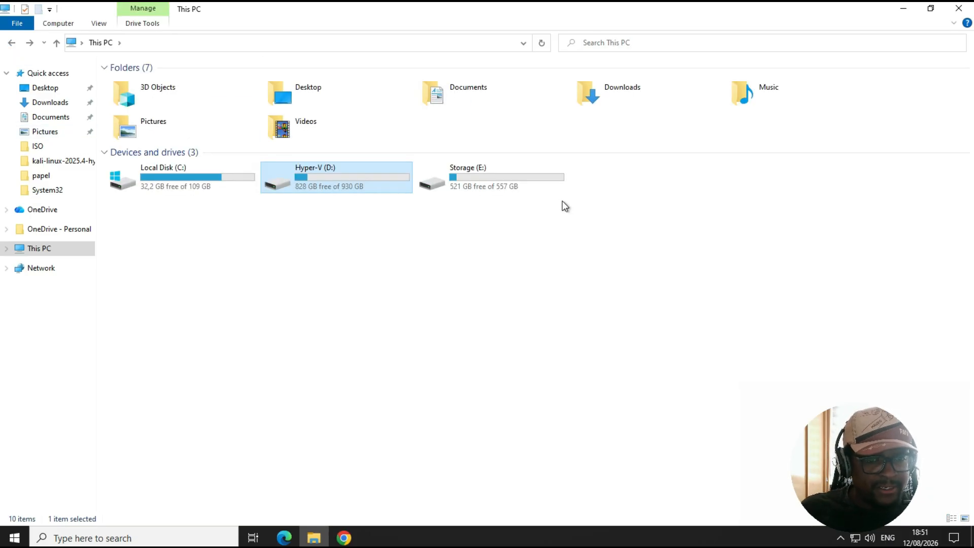
{"action": "double_click", "coordinate": [349, 182]}
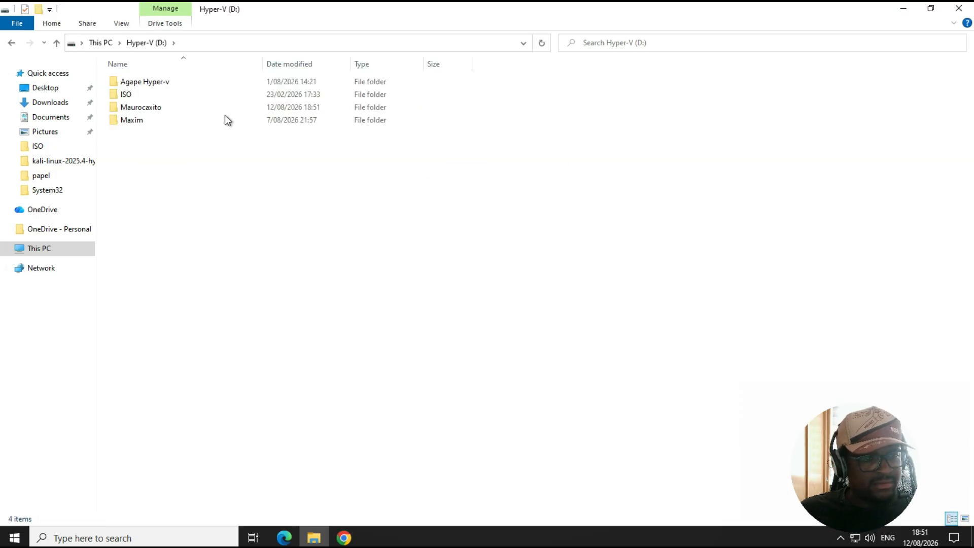
{"action": "double_click", "coordinate": [152, 96]}
{"action": "left_click_drag", "start_coordinate": [163, 297], "coordinate": [192, 84]}
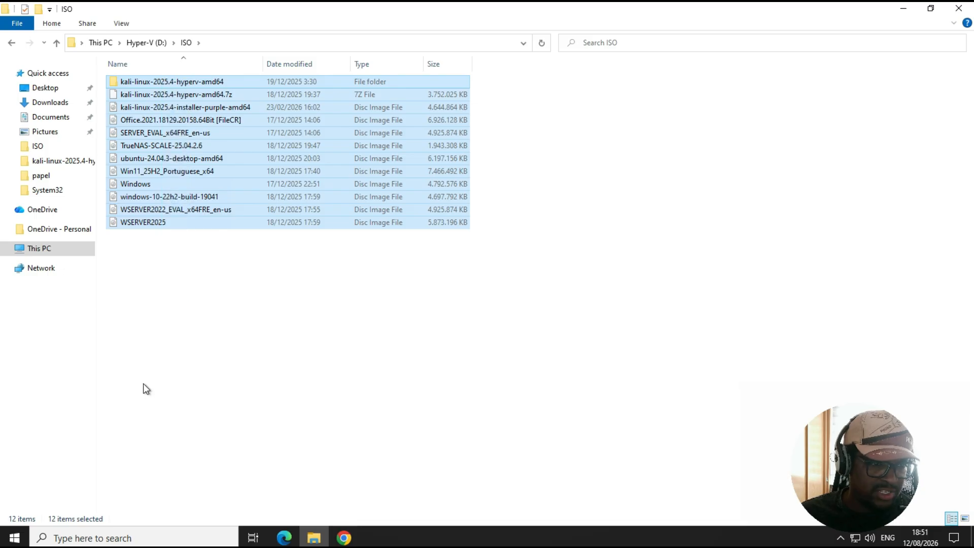
{"action": "left_click", "coordinate": [170, 253]}
{"action": "left_click", "coordinate": [164, 227]}
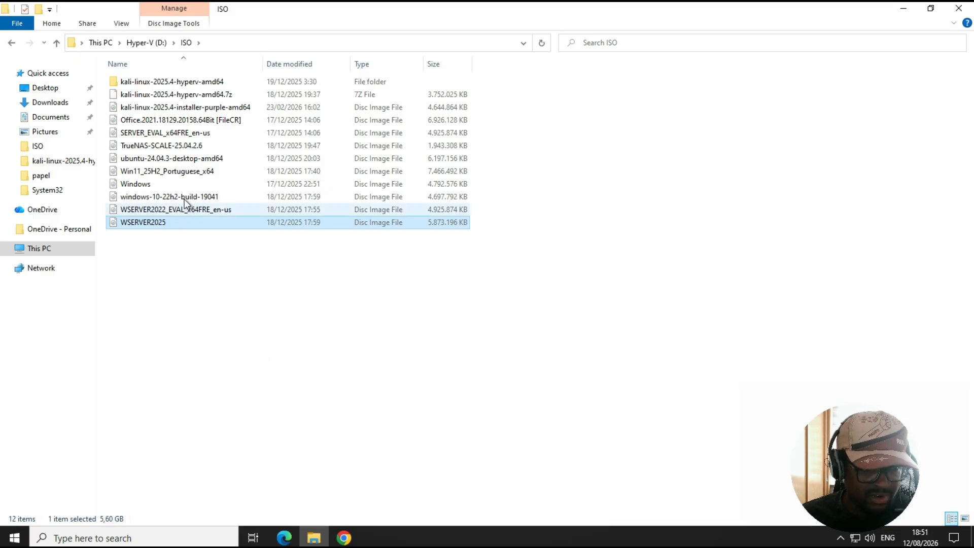
{"action": "left_click", "coordinate": [157, 200]}
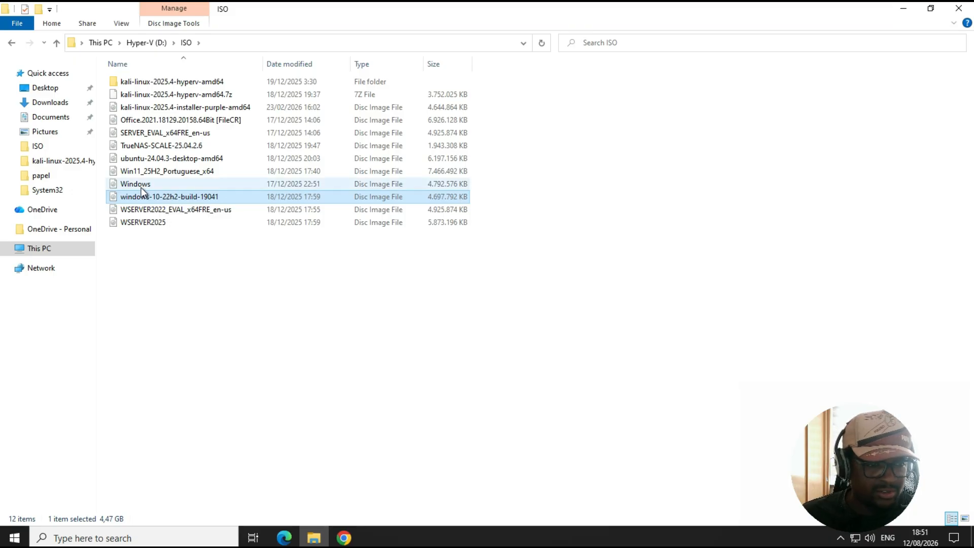
{"action": "left_click", "coordinate": [154, 173]}
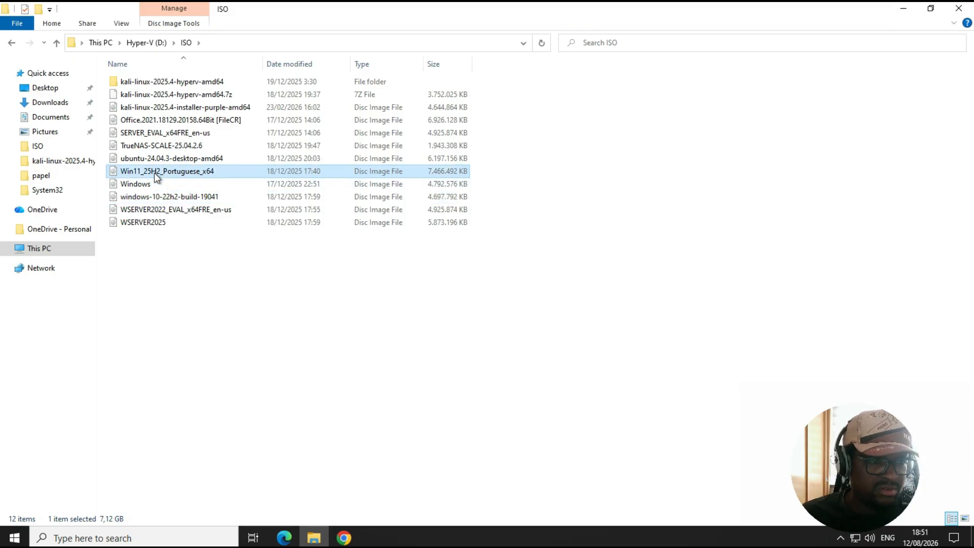
{"action": "left_click", "coordinate": [162, 160]}
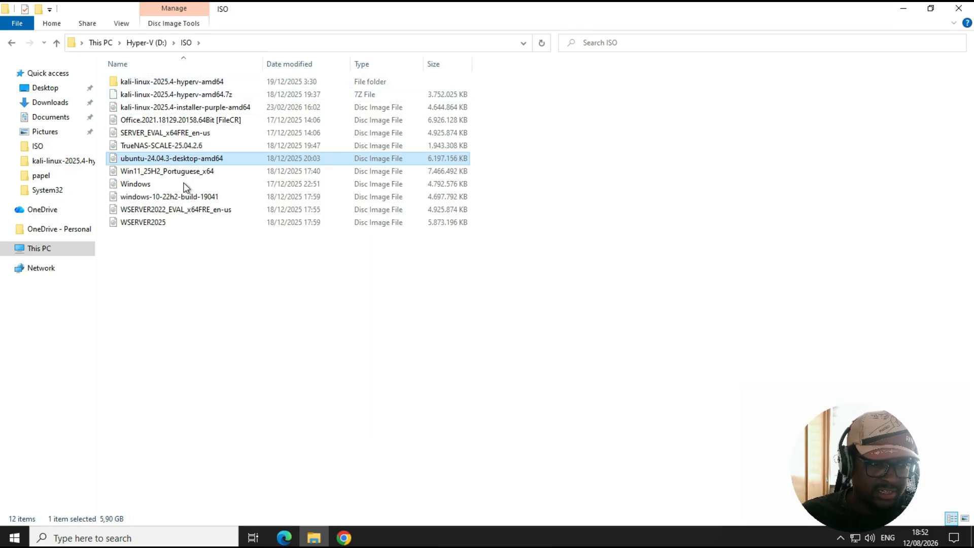
{"action": "left_click", "coordinate": [161, 149]}
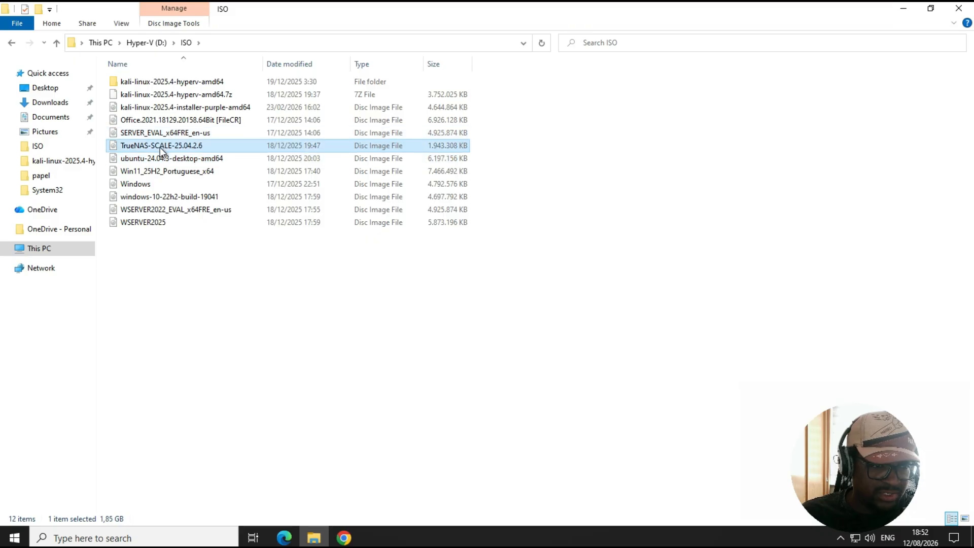
{"action": "left_click", "coordinate": [151, 121]}
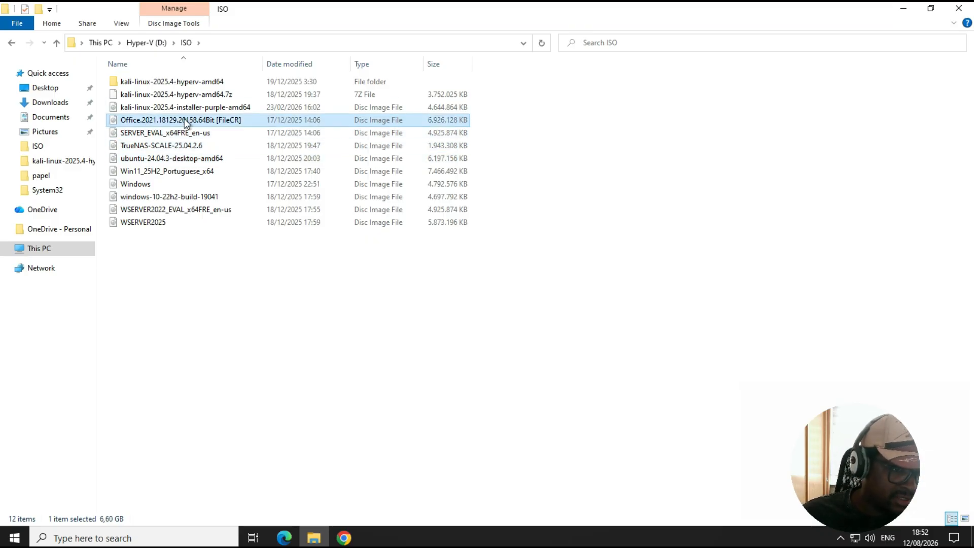
{"action": "left_click", "coordinate": [152, 107]}
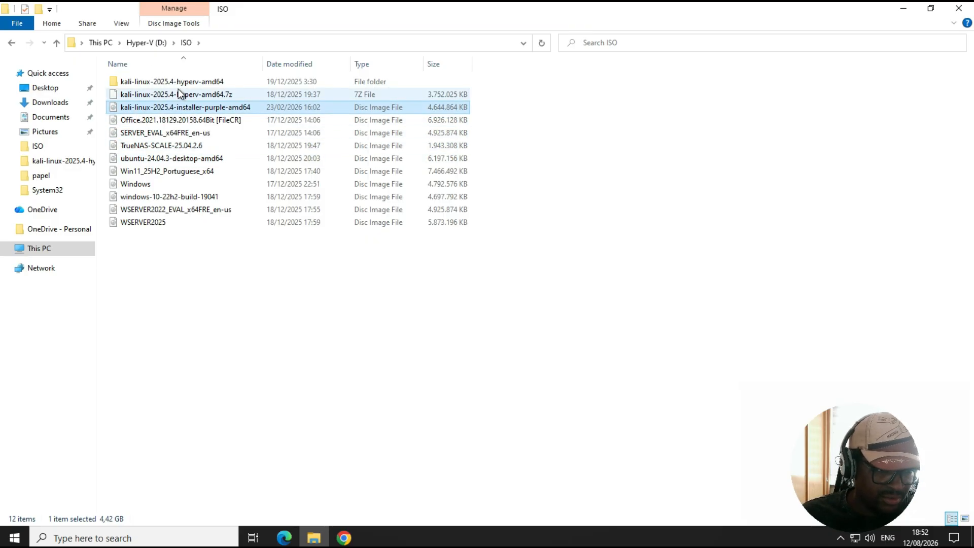
{"action": "left_click", "coordinate": [12, 43]}
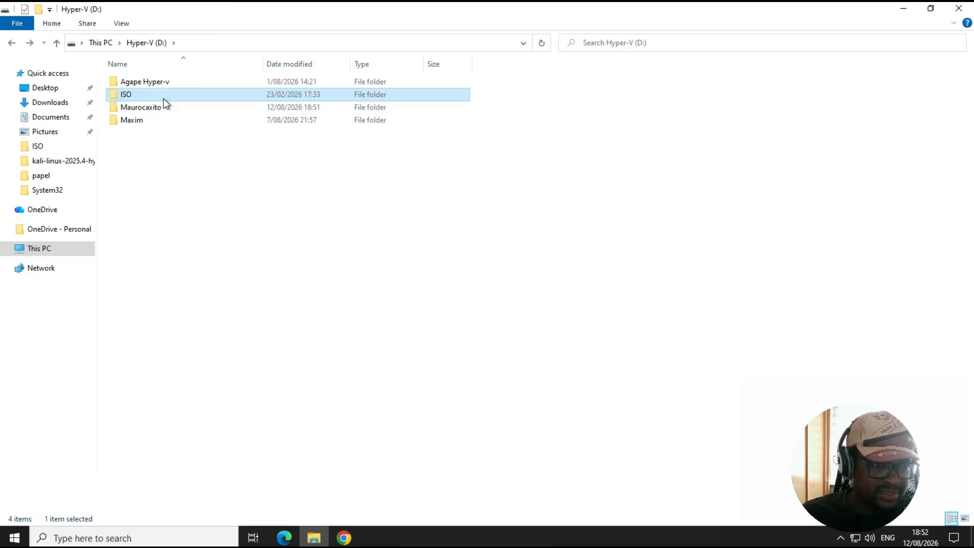
{"action": "left_click", "coordinate": [210, 209]}
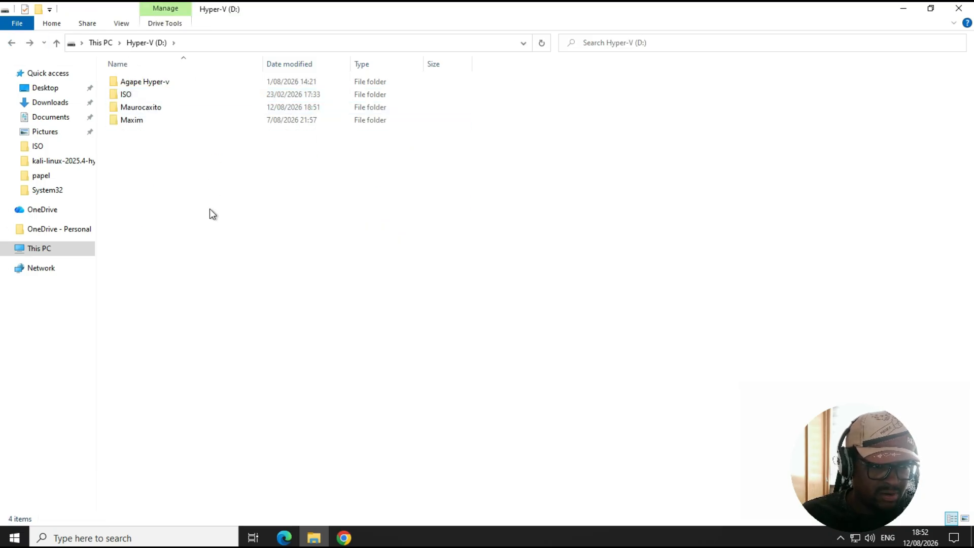
Close File Explorer, search for Hyper-V Manager, launch it and maximize its window
{"action": "left_click", "coordinate": [958, 9]}
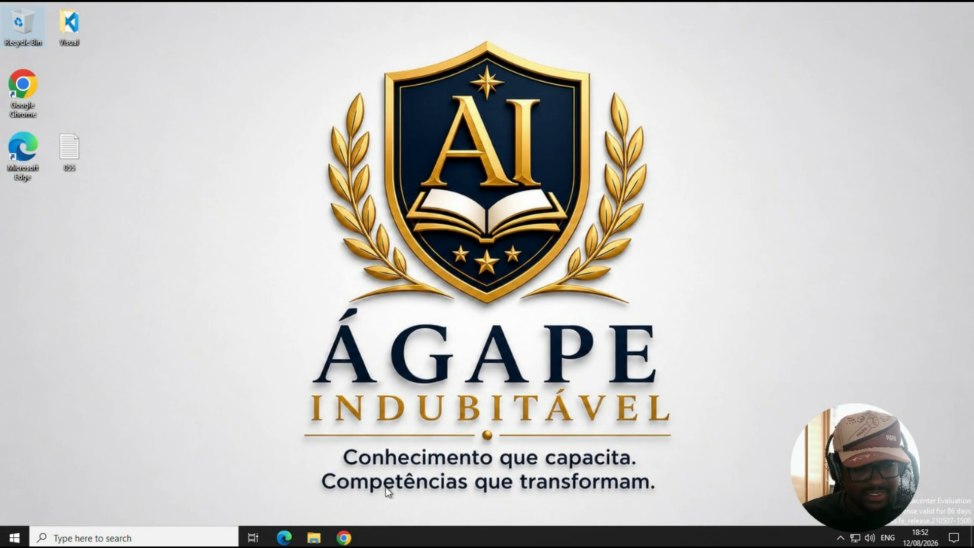
{"action": "left_click", "coordinate": [159, 539]}
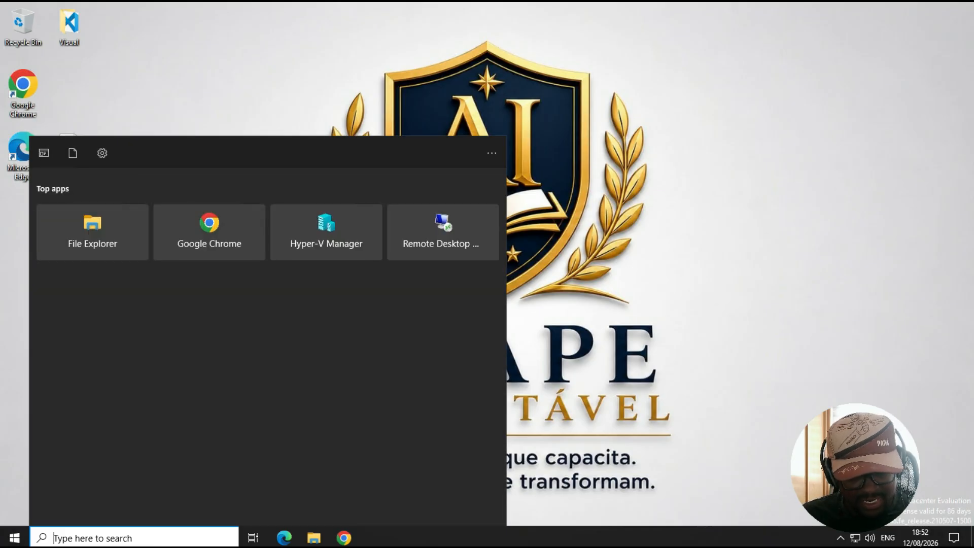
{"action": "type", "text": "hy"}
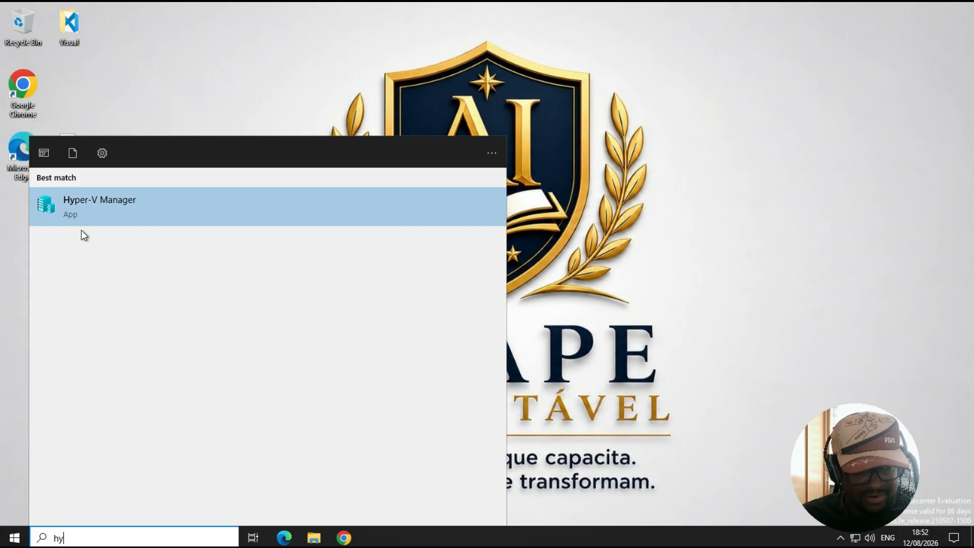
{"action": "left_click", "coordinate": [72, 203]}
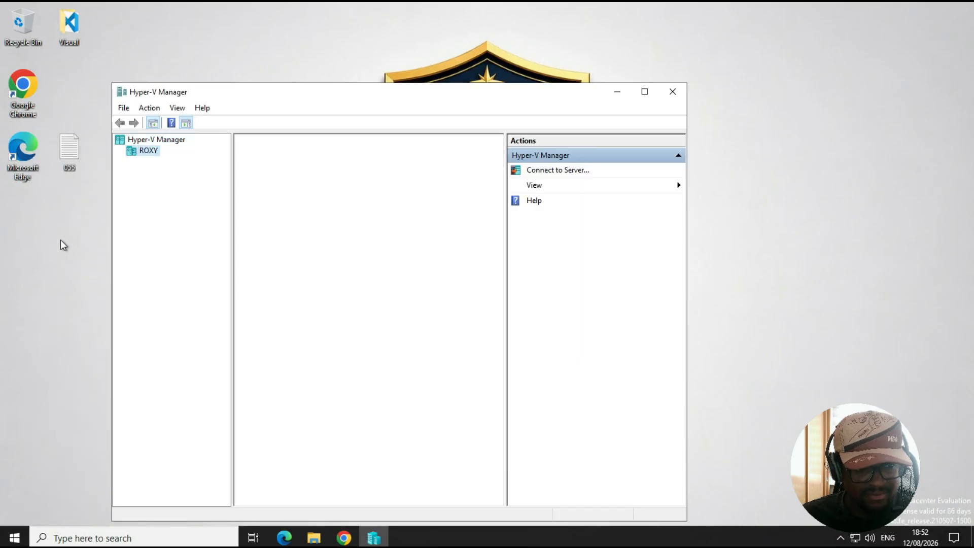
{"action": "left_click", "coordinate": [645, 92]}
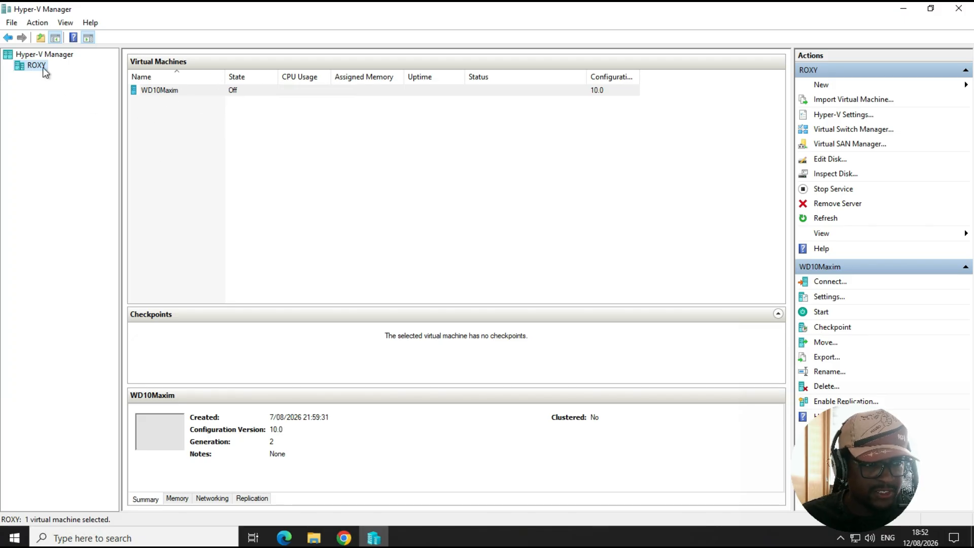
Open This PC's properties to review the server's device and Windows specifications, then close Settings and File Explorer
{"action": "left_click", "coordinate": [314, 538]}
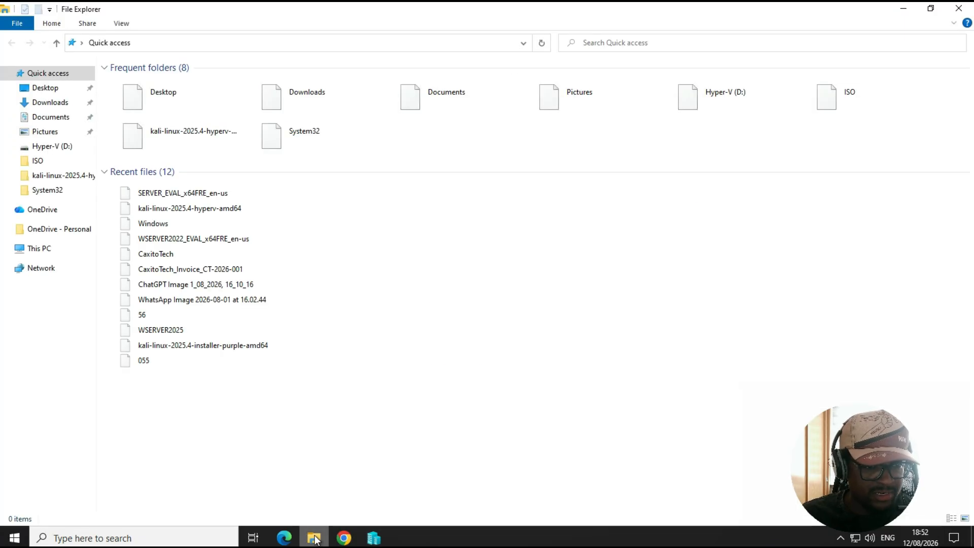
{"action": "left_click", "coordinate": [48, 248]}
{"action": "right_click", "coordinate": [48, 248]}
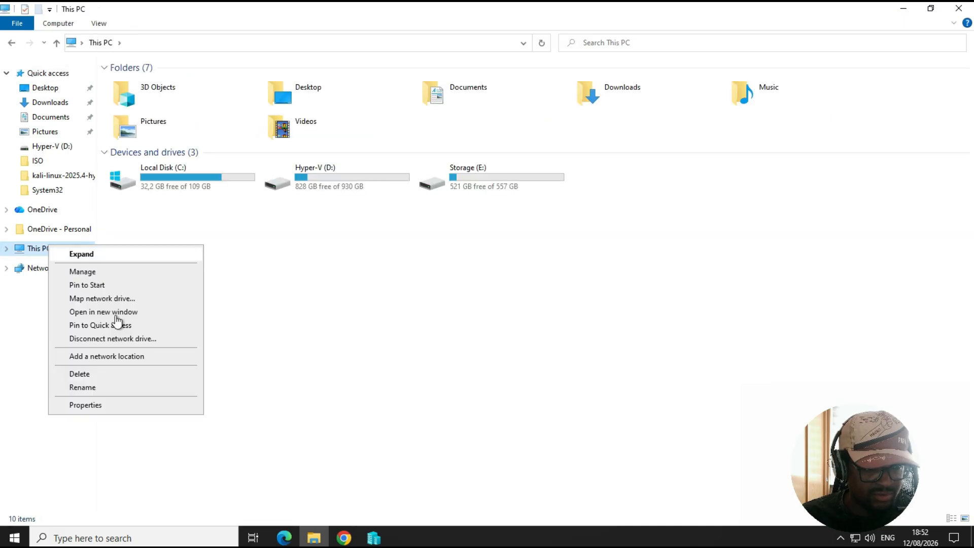
{"action": "left_click", "coordinate": [77, 405]}
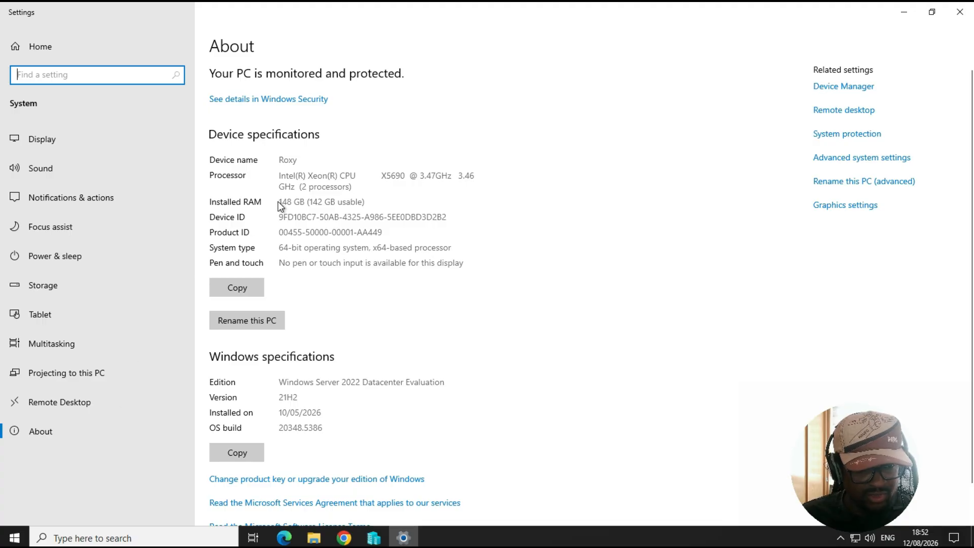
{"action": "left_click_drag", "start_coordinate": [306, 201], "coordinate": [351, 202]}
{"action": "left_click", "coordinate": [350, 201]}
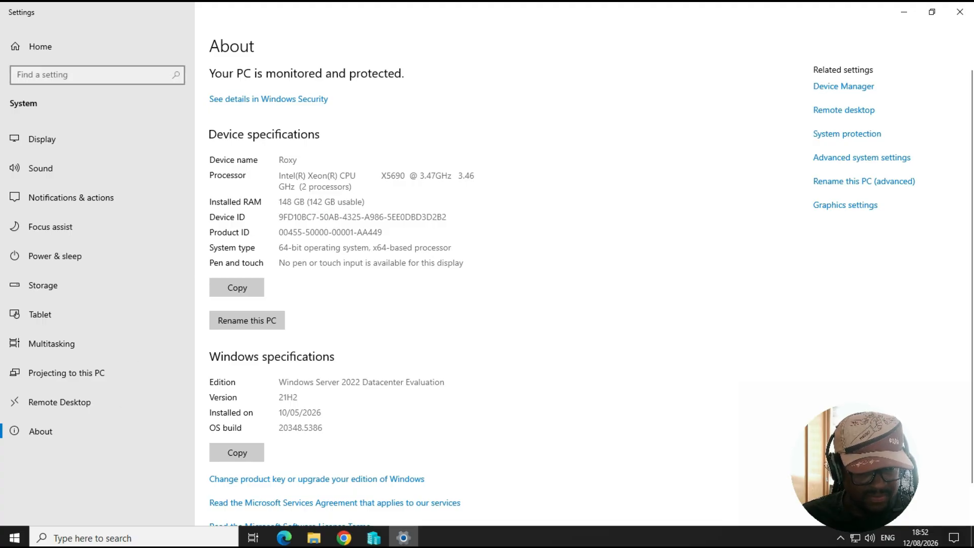
{"action": "left_click", "coordinate": [972, 6]}
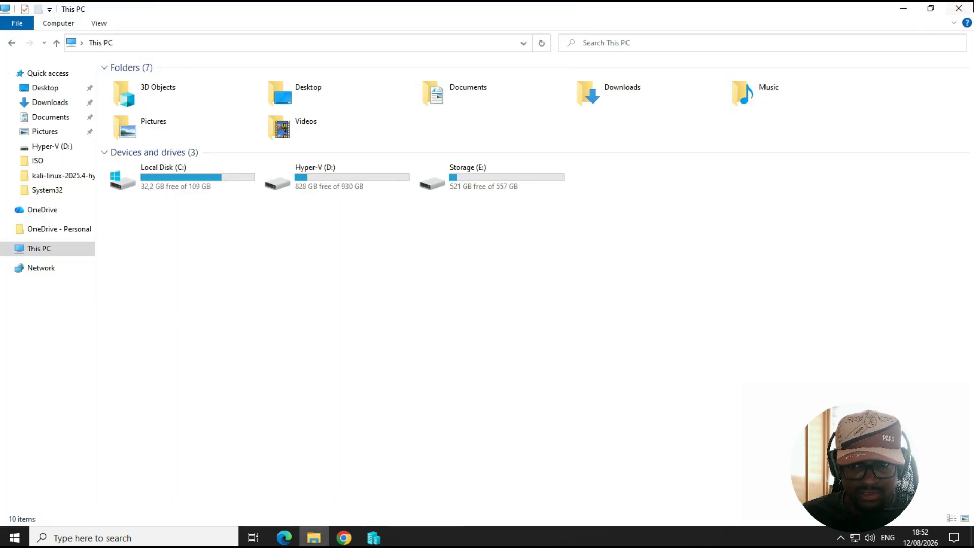
{"action": "left_click", "coordinate": [959, 8]}
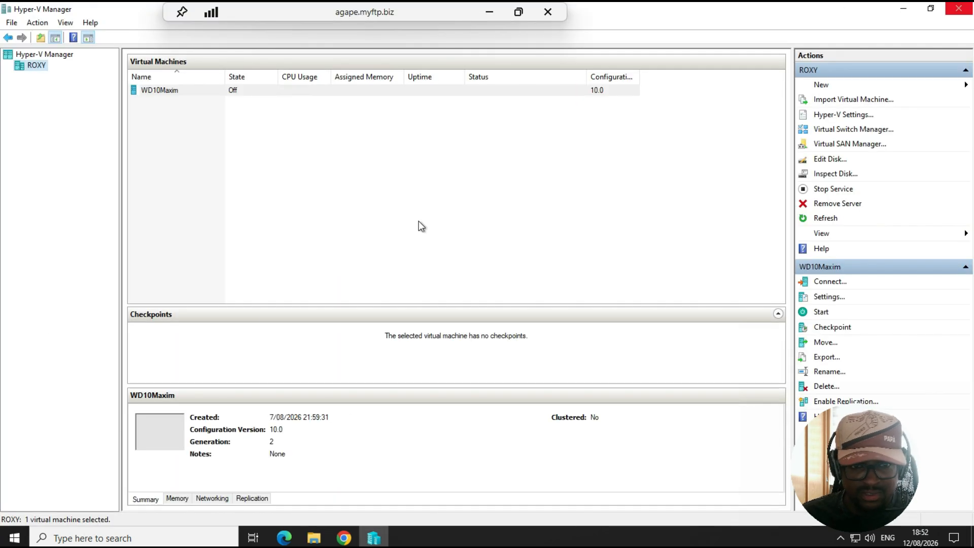
Start the New Virtual Machine wizard on the ROXY host and name the virtual machine with the user's name followed by server
{"action": "right_click", "coordinate": [42, 70]}
{"action": "mouse_move", "coordinate": [53, 74]}
{"action": "left_click", "coordinate": [216, 78]}
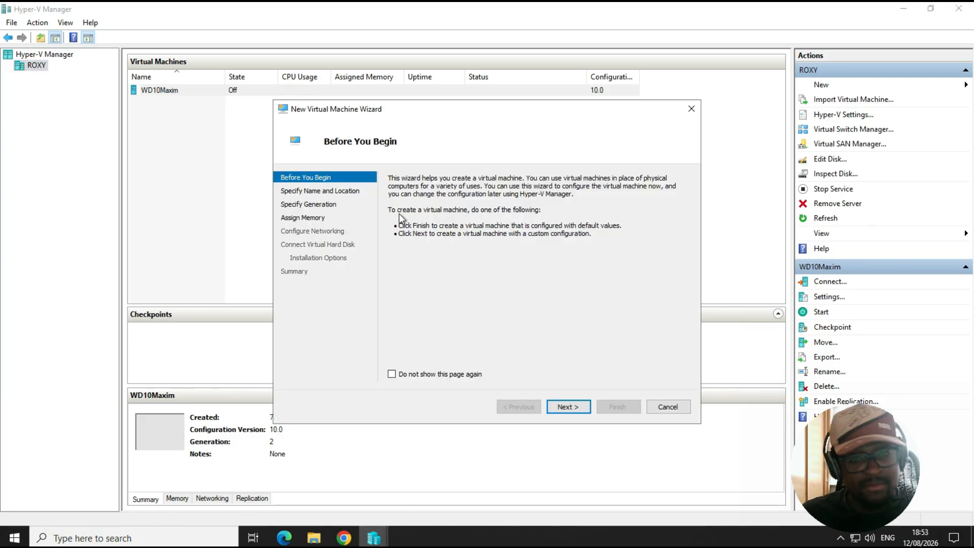
{"action": "left_click", "coordinate": [568, 408]}
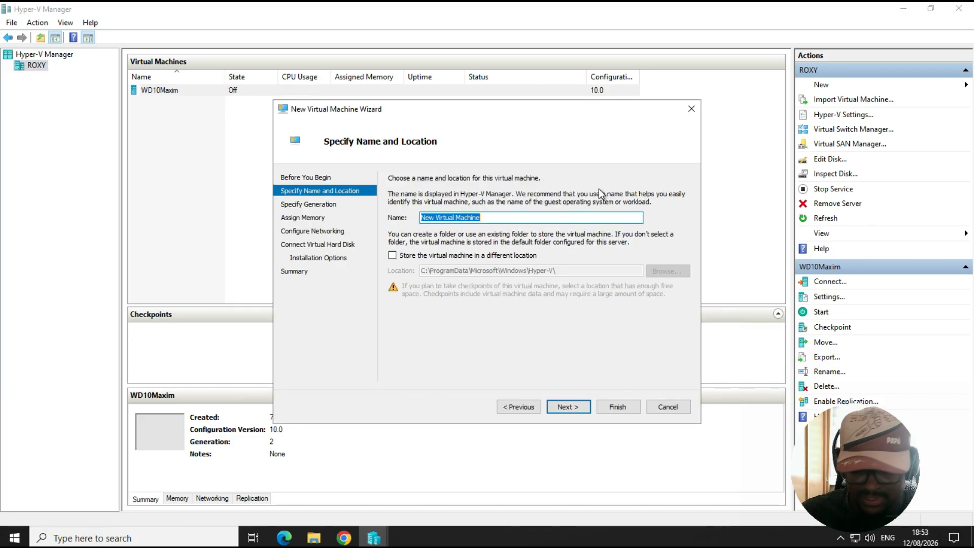
{"action": "key", "text": "BackSpace"}
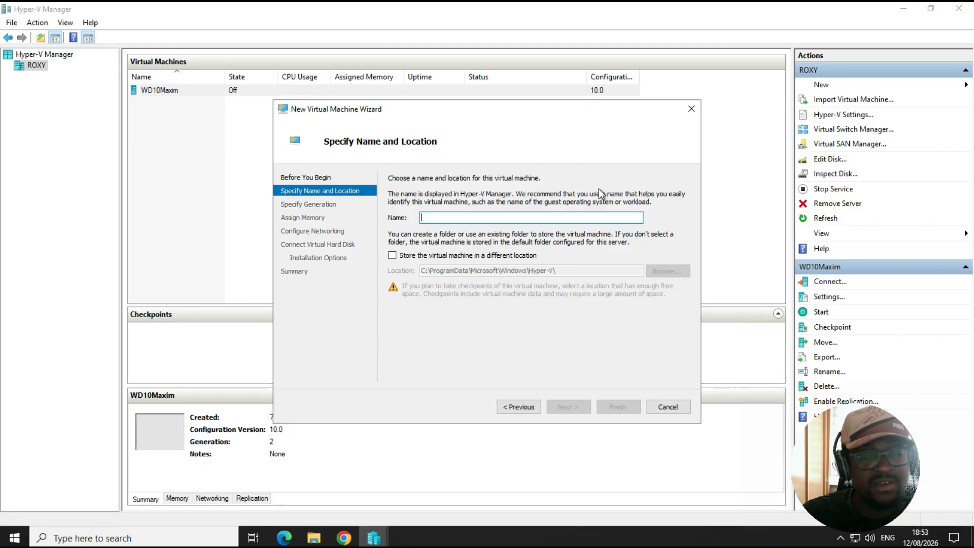
{"action": "type", "text": "M"}
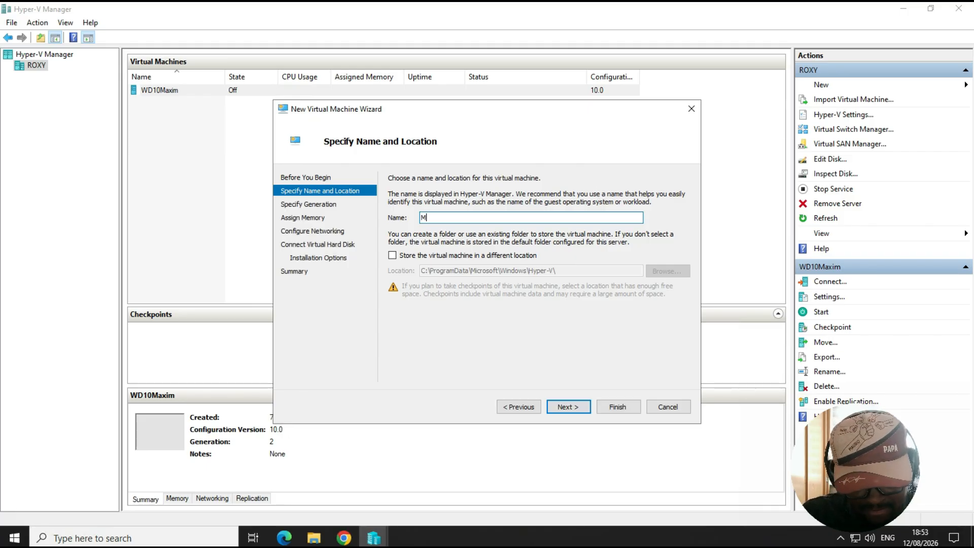
{"action": "type", "text": "auroserver"}
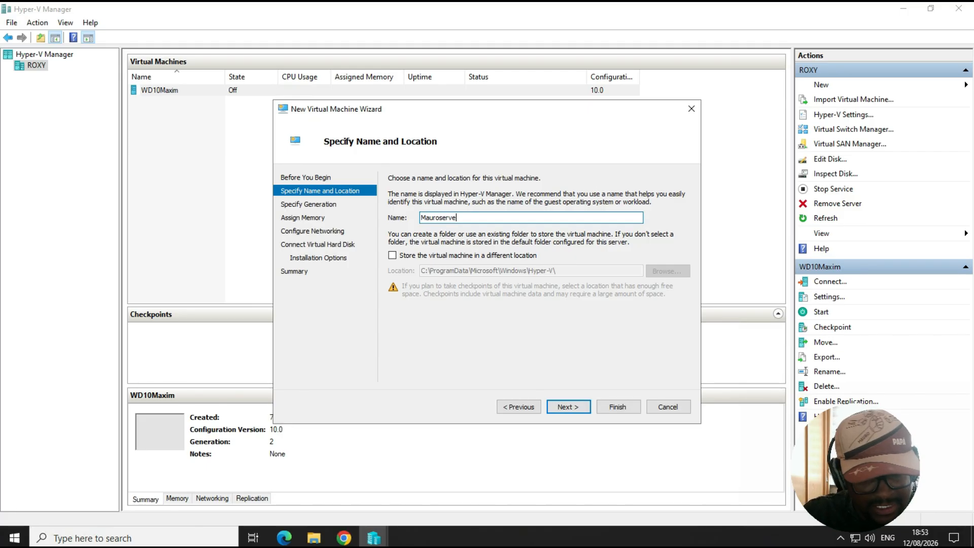
Store the virtual machine in a different location, choosing the user's named folder on the Hyper-V (D:) drive
{"action": "left_click", "coordinate": [398, 258]}
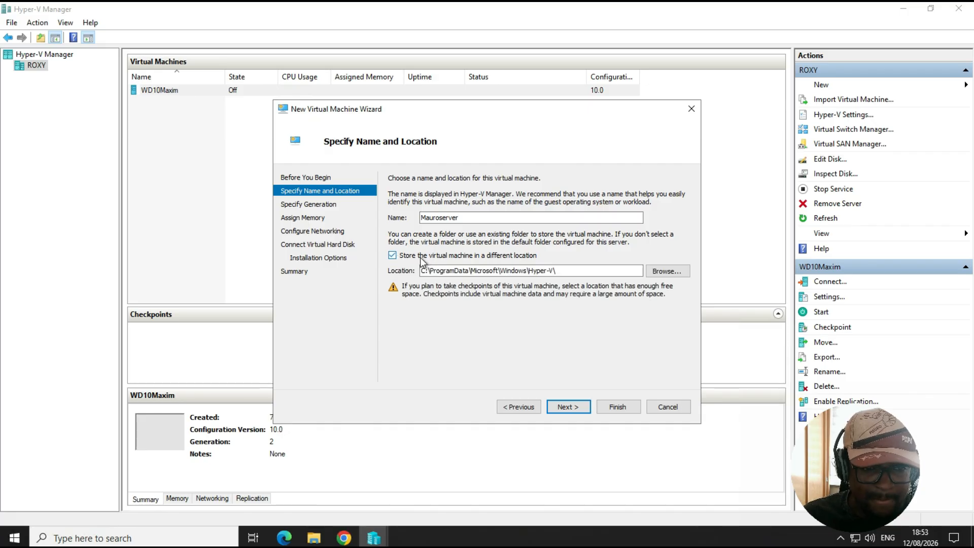
{"action": "left_click", "coordinate": [661, 271]}
{"action": "left_click", "coordinate": [321, 341]}
{"action": "scroll", "coordinate": [554, 302], "scroll_direction": "down", "scroll_amount": 2}
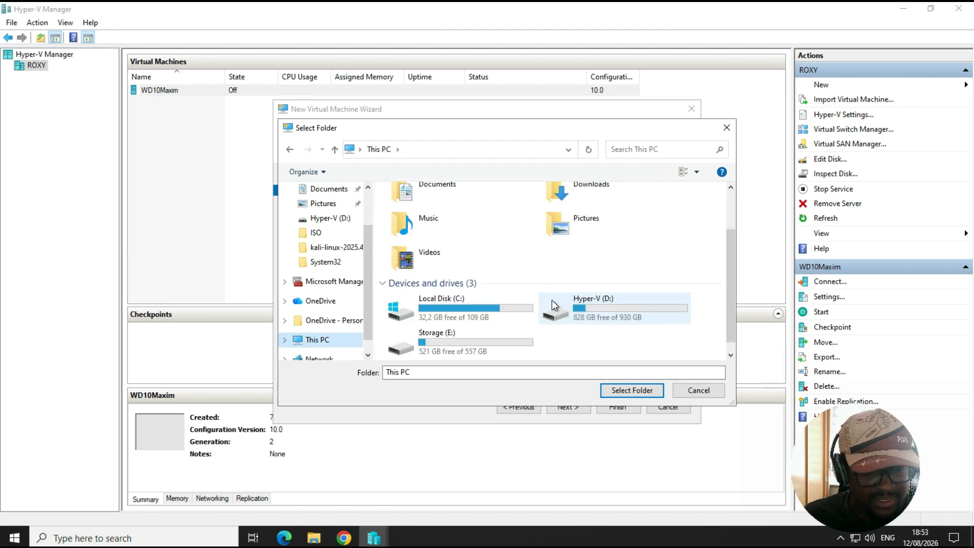
{"action": "double_click", "coordinate": [603, 309]}
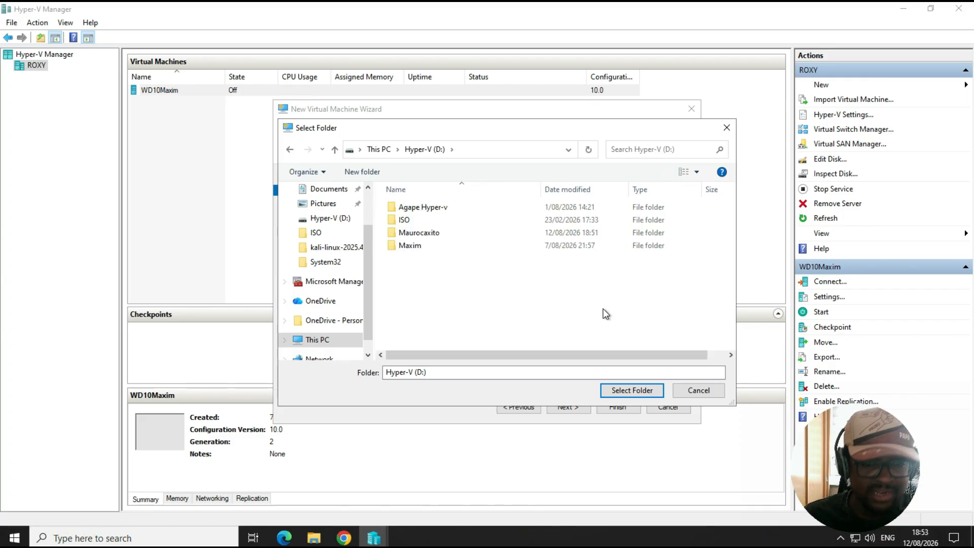
{"action": "double_click", "coordinate": [434, 234]}
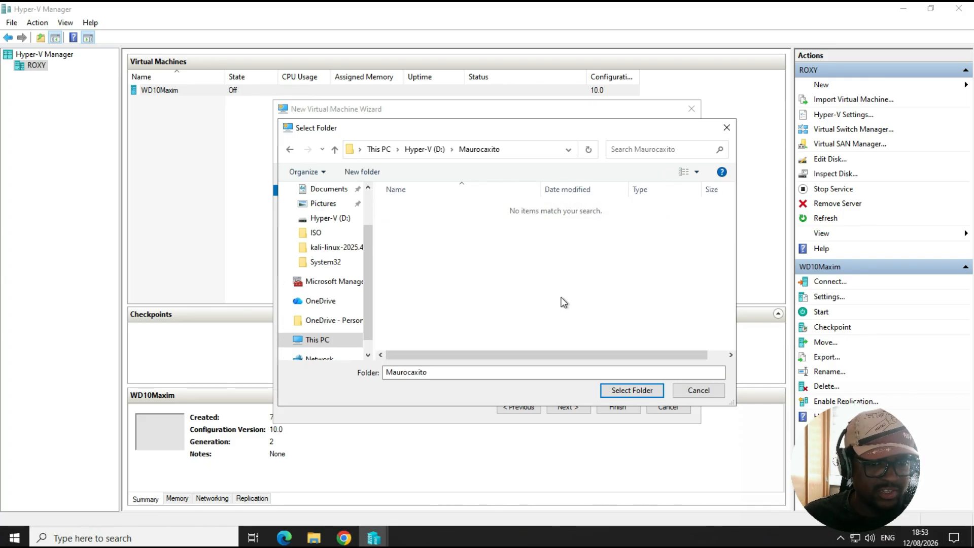
{"action": "left_click", "coordinate": [624, 393]}
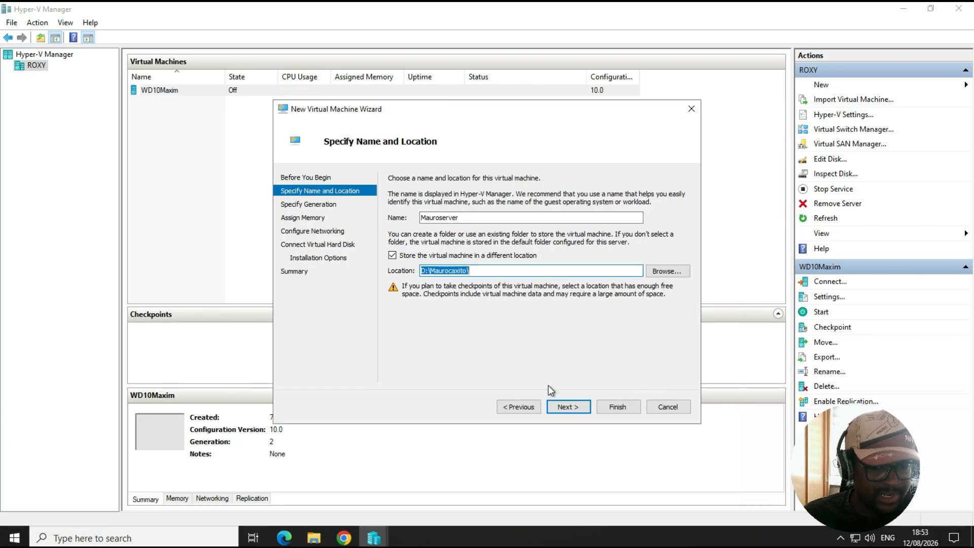
Choose Generation 2 for the virtual machine
{"action": "left_click", "coordinate": [577, 406]}
{"action": "left_click", "coordinate": [398, 229]}
{"action": "left_click", "coordinate": [576, 407]}
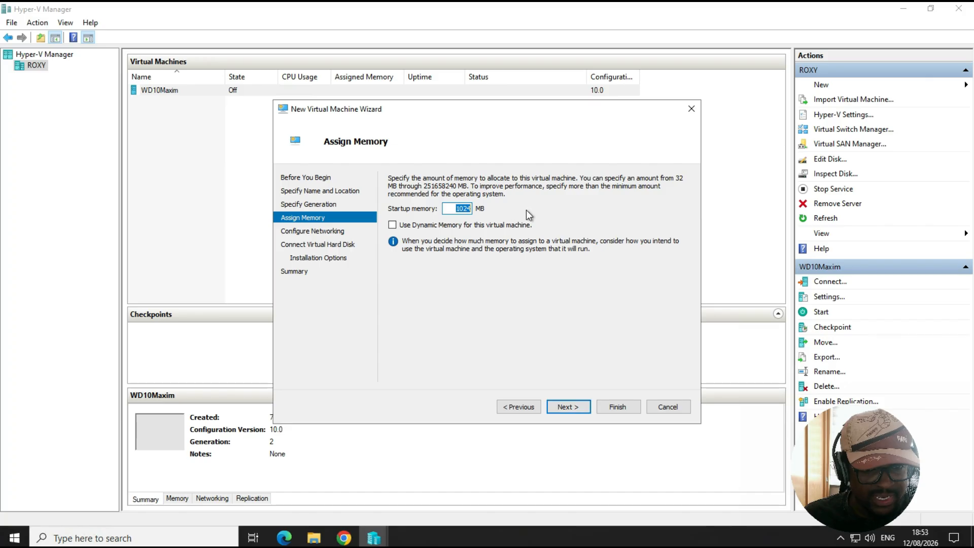
Set the startup memory to 8024 MB
{"action": "left_click", "coordinate": [459, 210]}
{"action": "key", "text": "BackSpace"}
{"action": "type", "text": "8"}
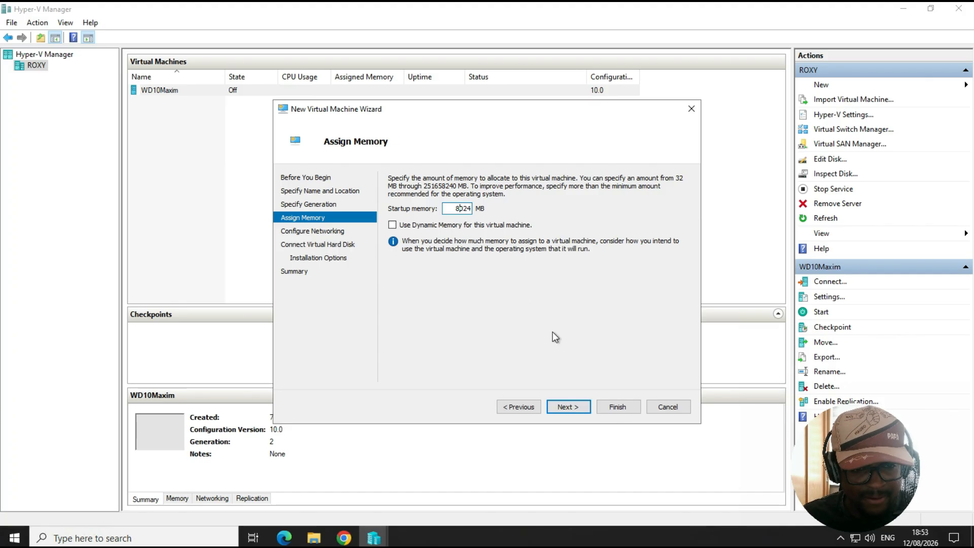
{"action": "left_click", "coordinate": [570, 407]}
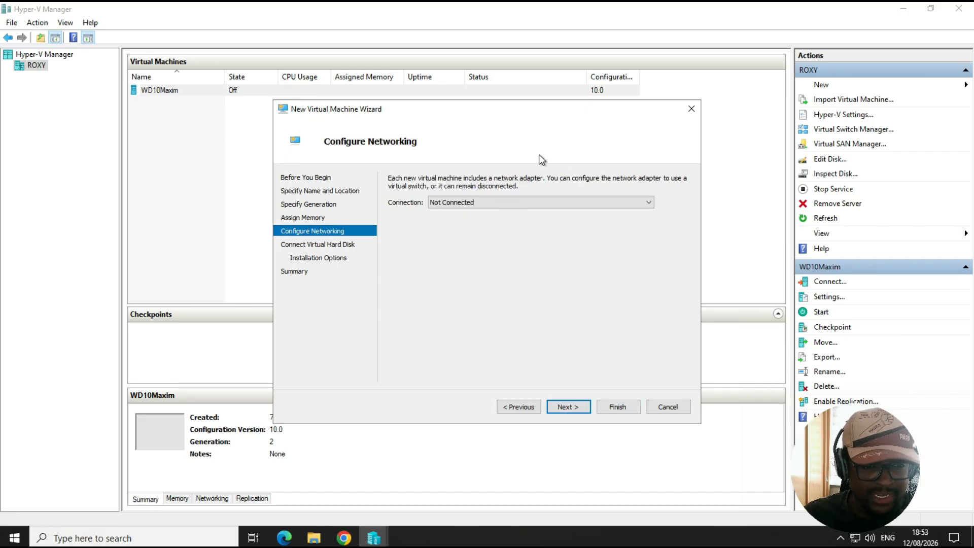
Connect the network adapter to the QLogic BCM5709C Gigabit Ethernet virtual switch
{"action": "left_click", "coordinate": [450, 202]}
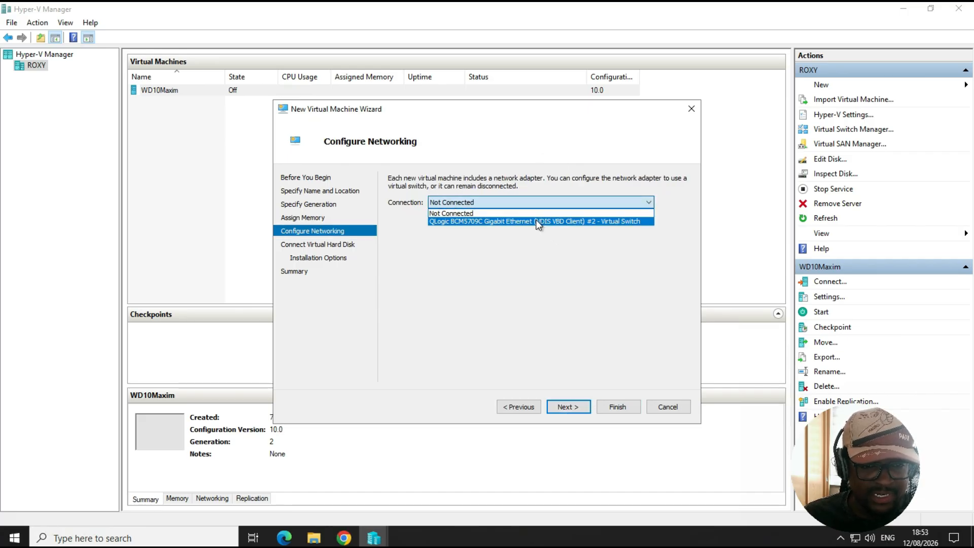
{"action": "left_click", "coordinate": [537, 221]}
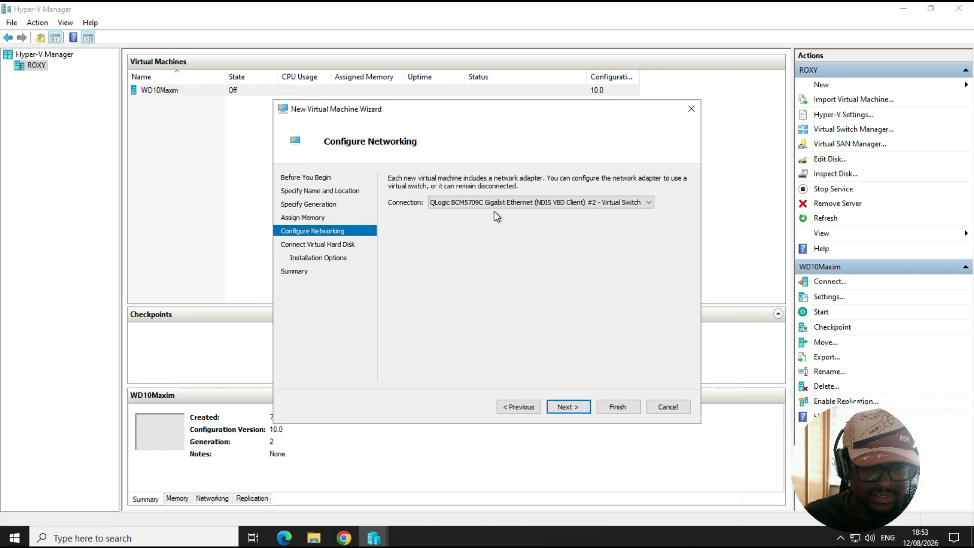
{"action": "left_click", "coordinate": [575, 412]}
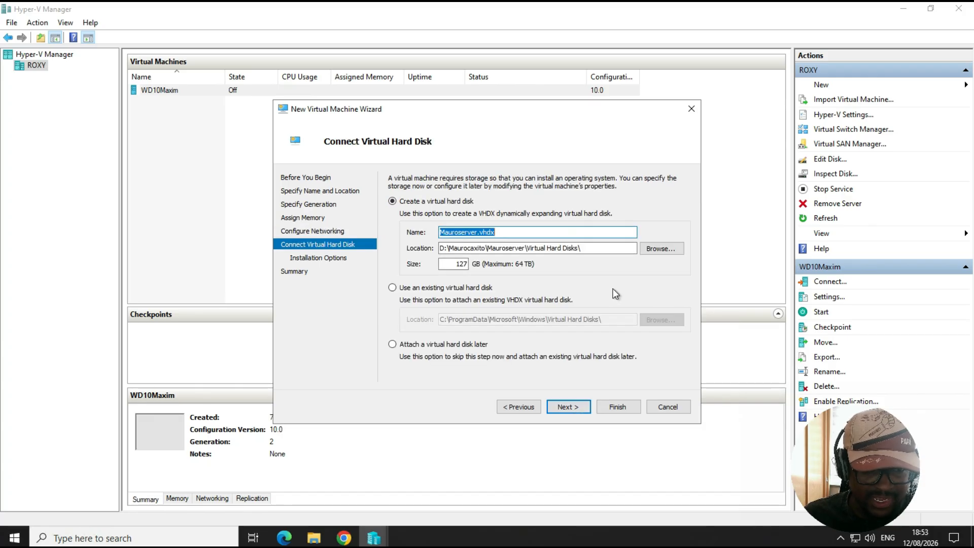
Set the new virtual hard disk size to 80 GB
{"action": "double_click", "coordinate": [459, 264]}
{"action": "type", "text": "60"}
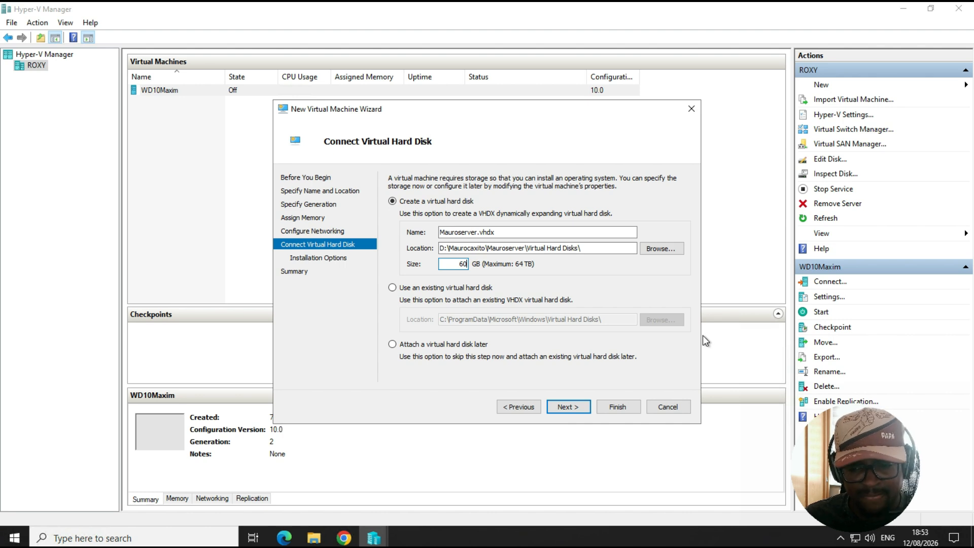
{"action": "double_click", "coordinate": [461, 264]}
{"action": "type", "text": "80"}
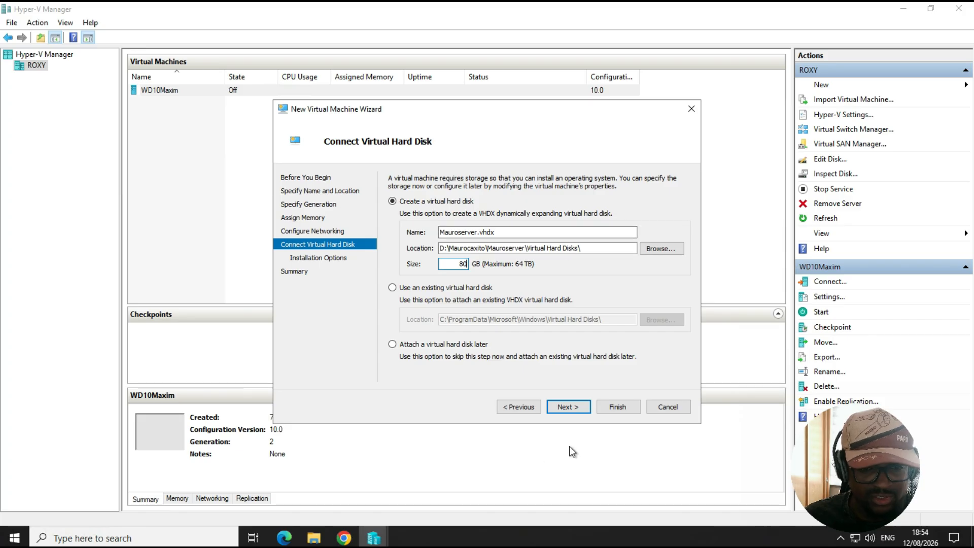
{"action": "left_click", "coordinate": [569, 409]}
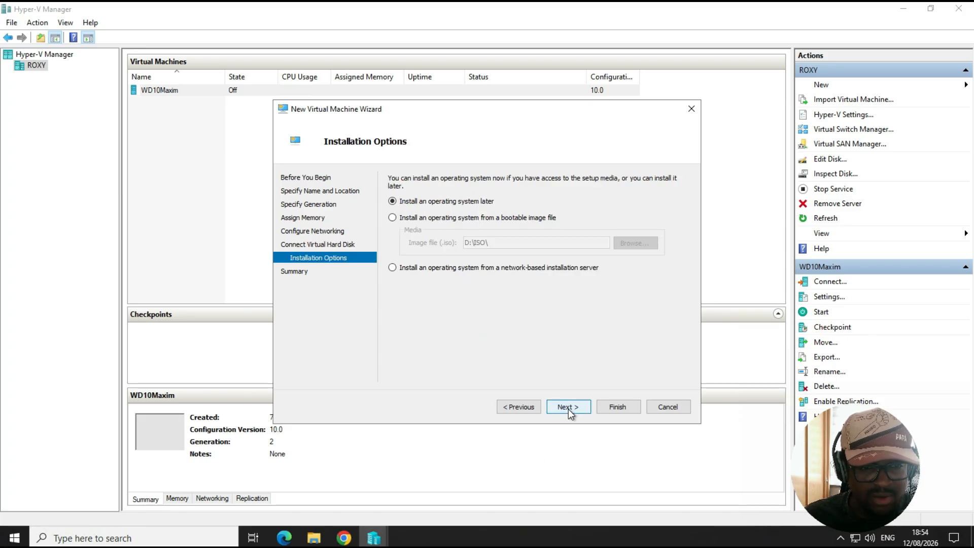
Install the operating system from the bootable image SERVER_EVAL_x64FRE_en-us in the ISO folder on Hyper-V (D:)
{"action": "left_click", "coordinate": [426, 218]}
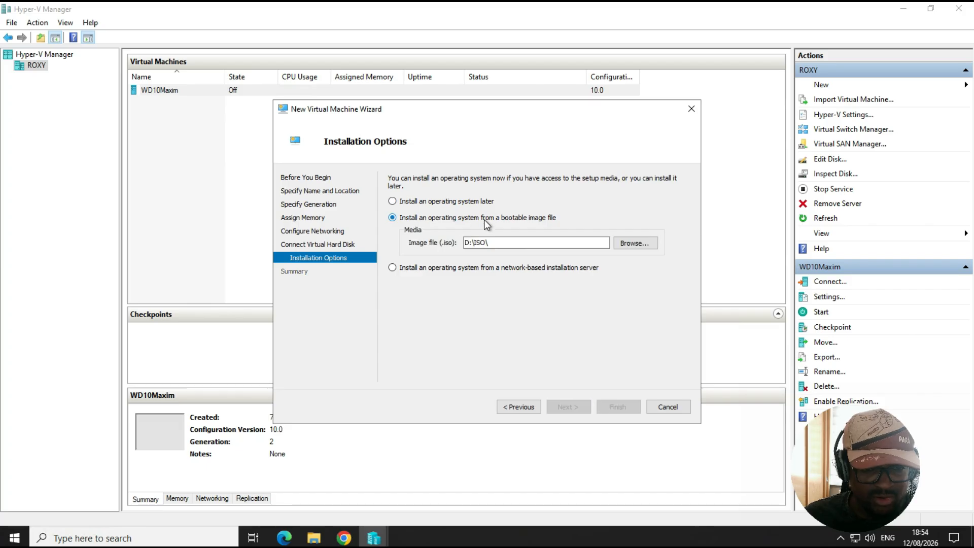
{"action": "left_click", "coordinate": [633, 244]}
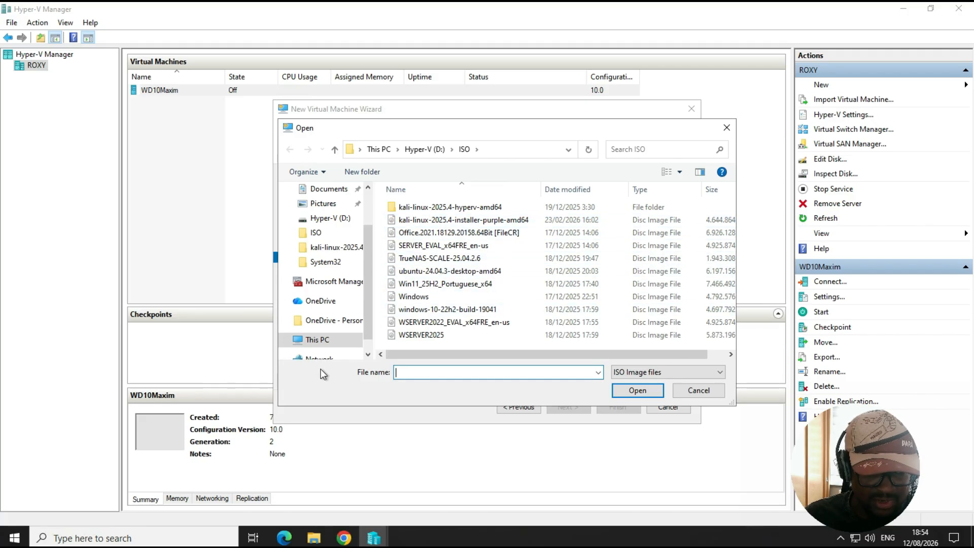
{"action": "left_click", "coordinate": [313, 343]}
{"action": "scroll", "coordinate": [558, 310], "scroll_direction": "down", "scroll_amount": 1}
{"action": "double_click", "coordinate": [597, 308]}
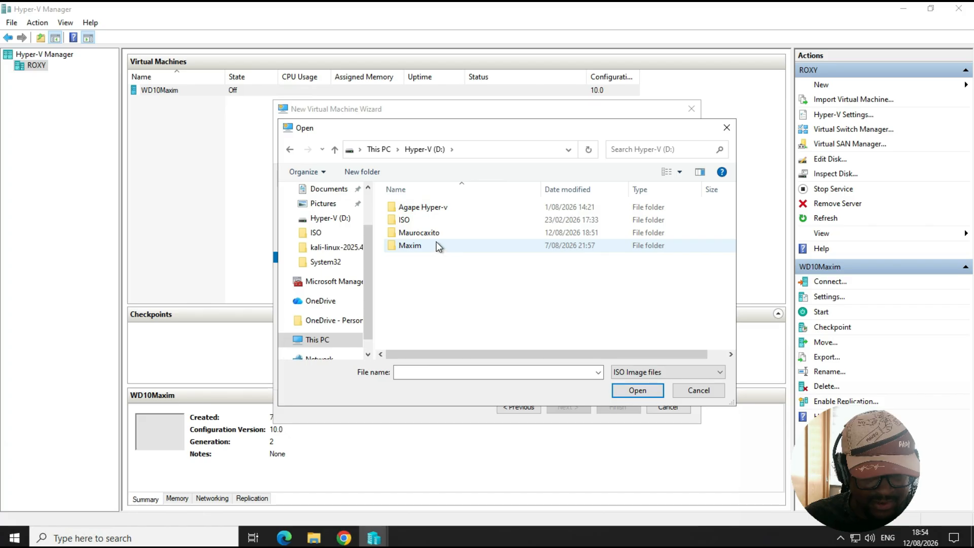
{"action": "double_click", "coordinate": [410, 220]}
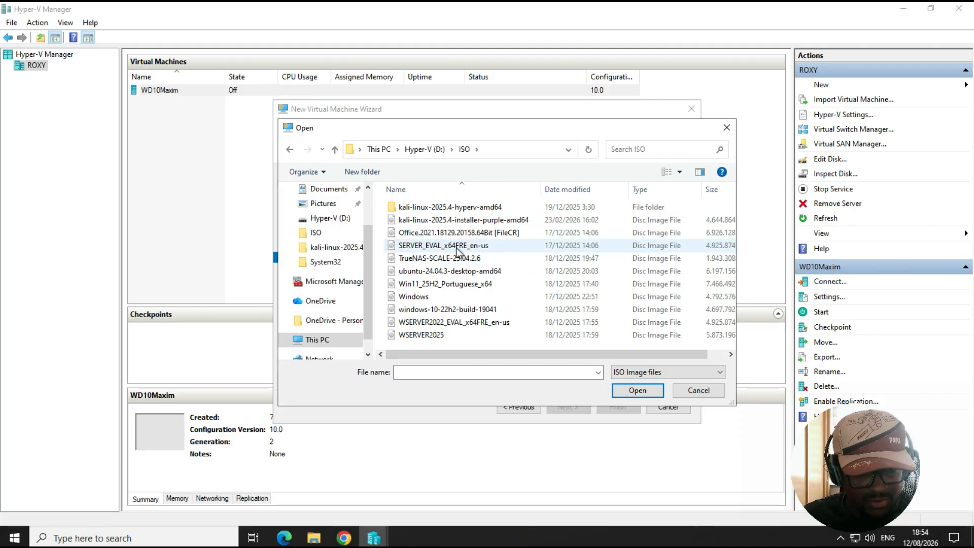
{"action": "double_click", "coordinate": [495, 246]}
{"action": "left_click", "coordinate": [576, 407]}
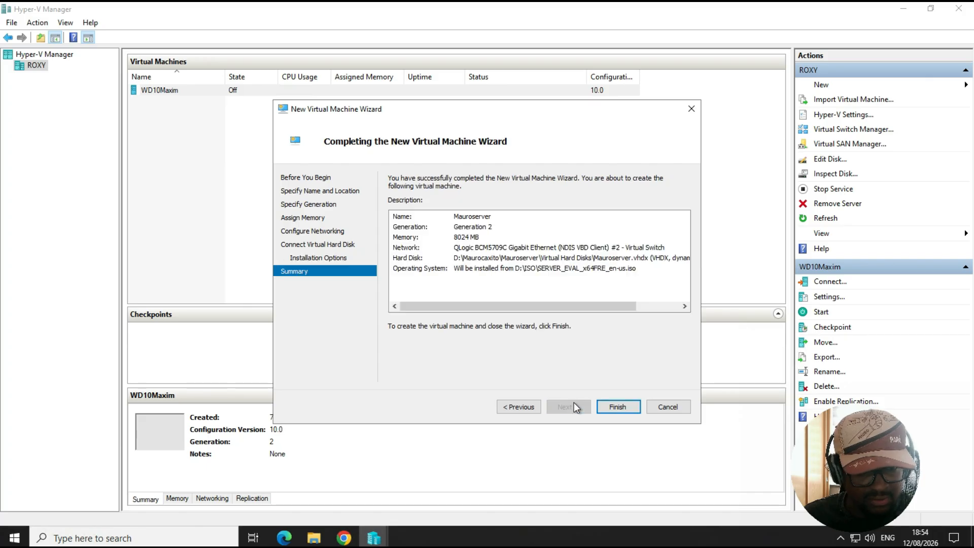
Finish the wizard to create the virtual machine
{"action": "left_click", "coordinate": [629, 406]}
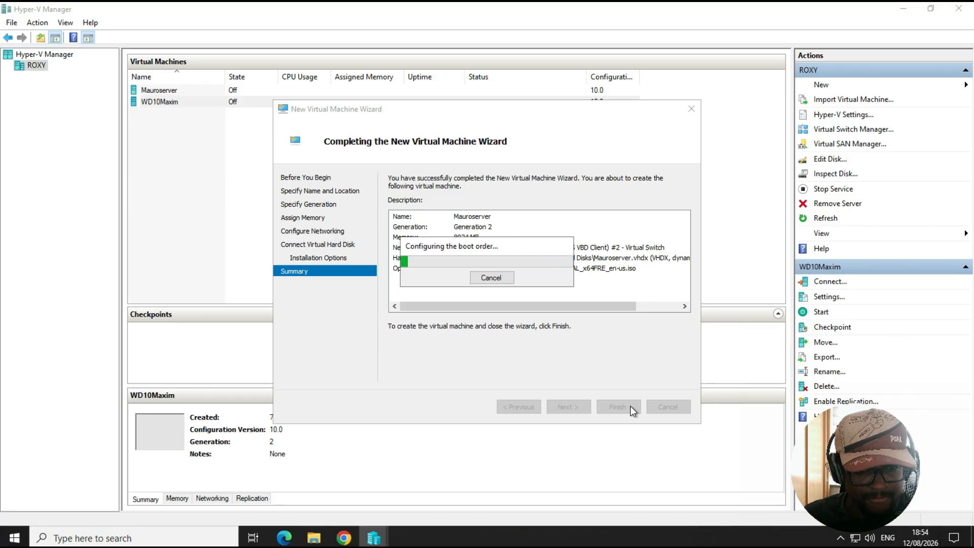
{"action": "left_click", "coordinate": [144, 165]}
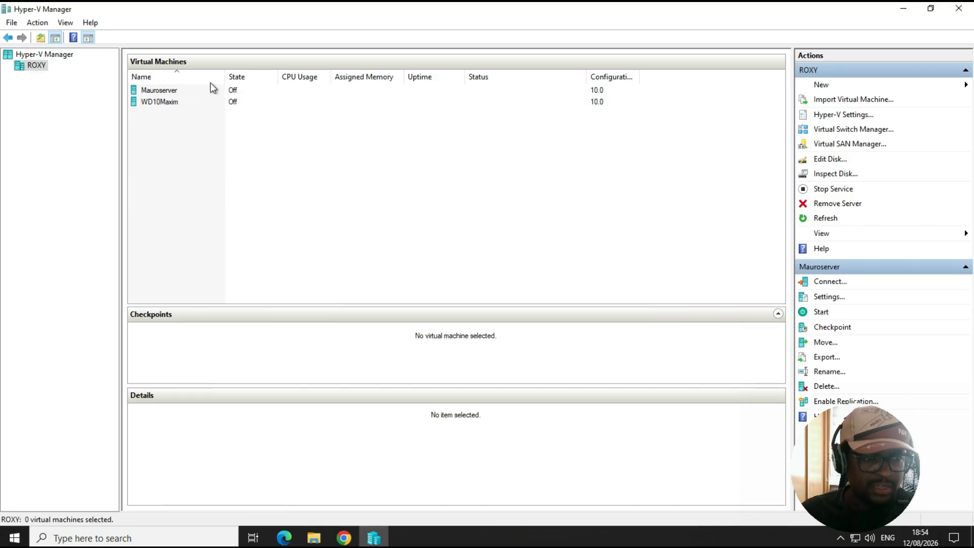
Open the new virtual machine's settings and disable checkpoints, applying the change
{"action": "left_click", "coordinate": [181, 90]}
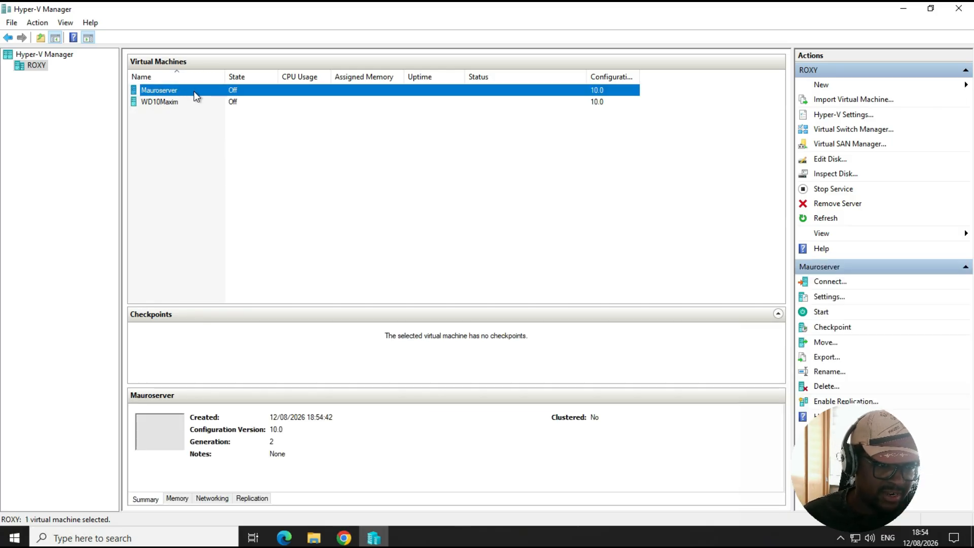
{"action": "right_click", "coordinate": [194, 90]}
{"action": "left_click", "coordinate": [248, 117]}
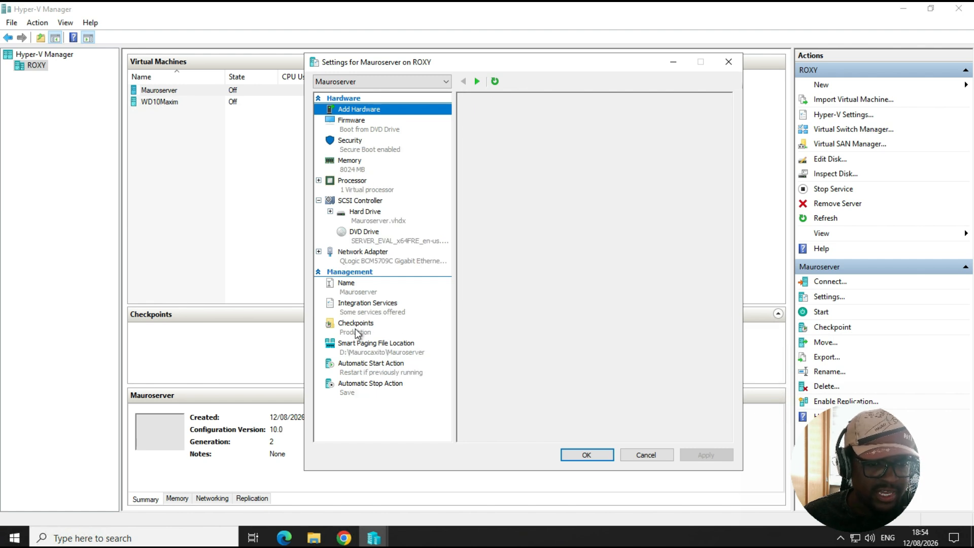
{"action": "left_click", "coordinate": [357, 328]}
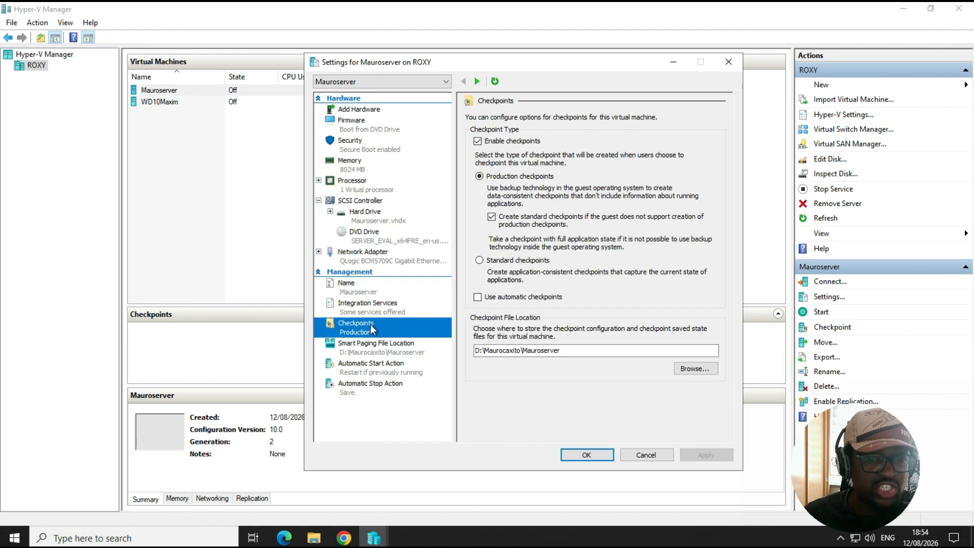
{"action": "left_click", "coordinate": [522, 141]}
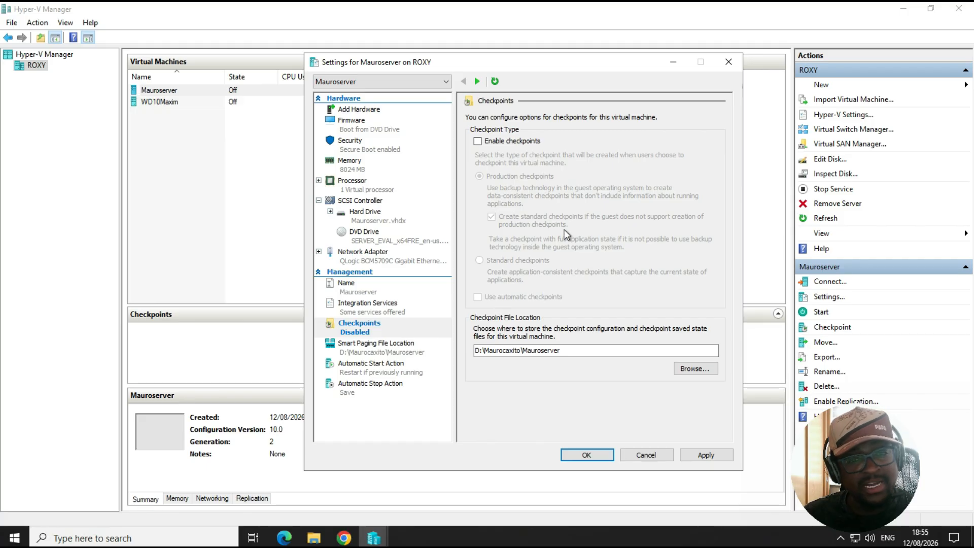
{"action": "left_click", "coordinate": [712, 455]}
{"action": "left_click", "coordinate": [589, 454]}
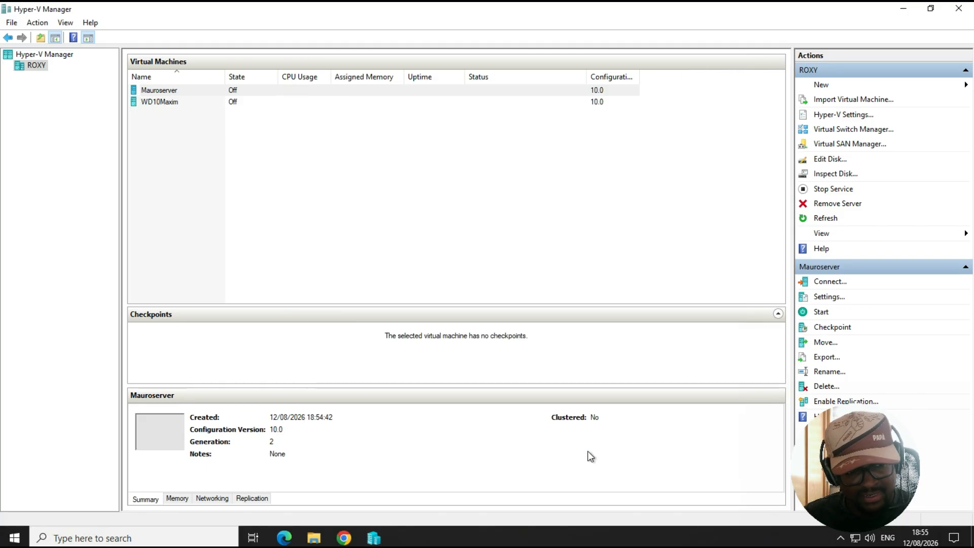
Connect to the new virtual machine and start it
{"action": "right_click", "coordinate": [165, 89]}
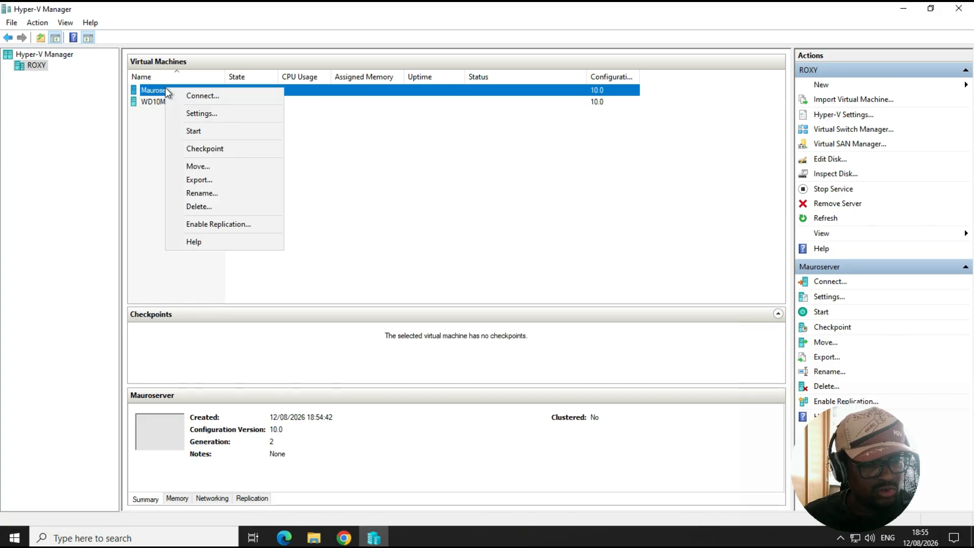
{"action": "left_click", "coordinate": [174, 93]}
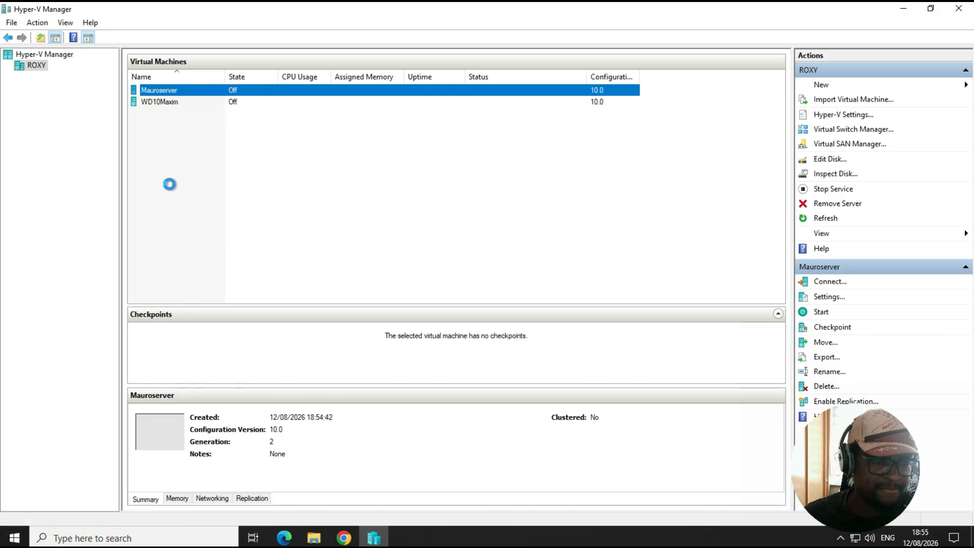
{"action": "left_click_drag", "start_coordinate": [197, 5], "coordinate": [450, 104]}
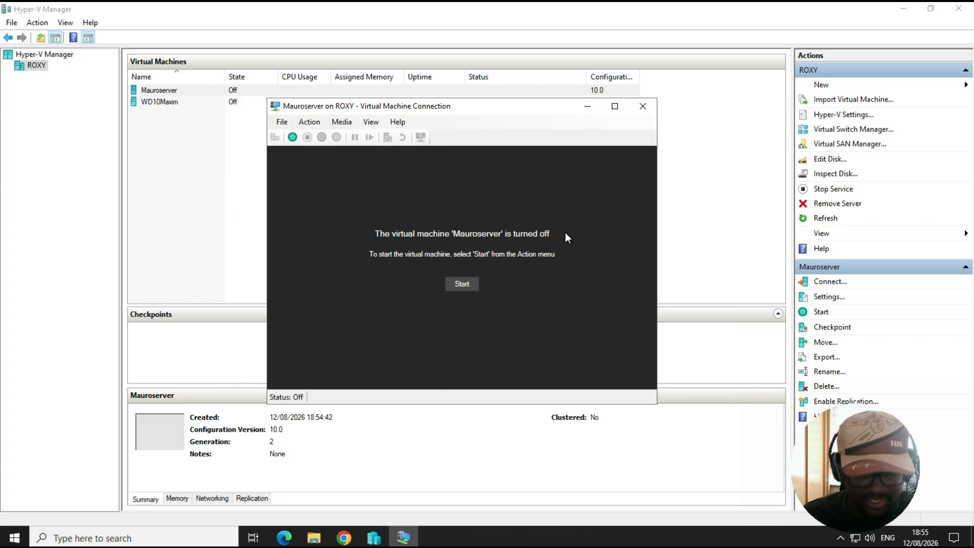
{"action": "left_click", "coordinate": [462, 285]}
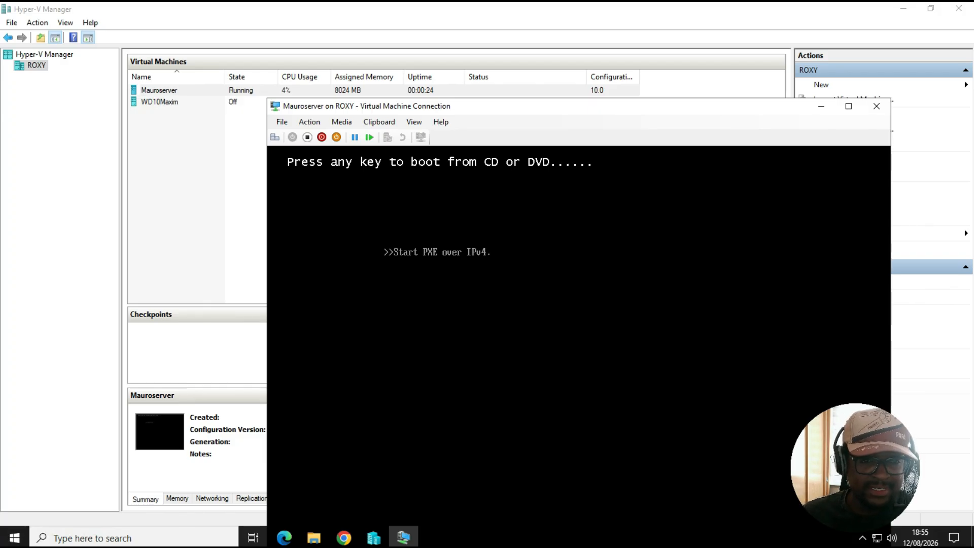
Reset the running virtual machine and confirm the reset
{"action": "left_click_drag", "start_coordinate": [475, 105], "coordinate": [451, 101]}
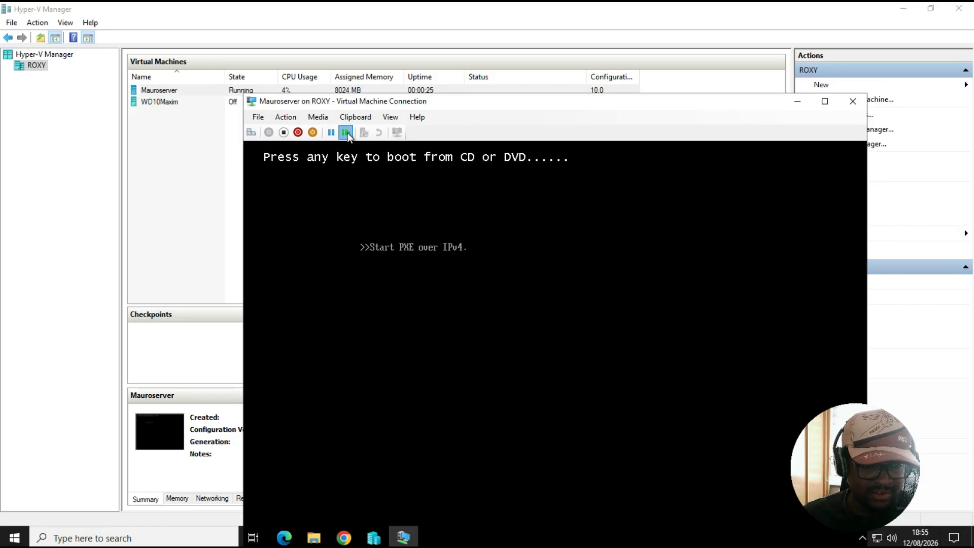
{"action": "left_click", "coordinate": [347, 132]}
{"action": "left_click", "coordinate": [578, 382]}
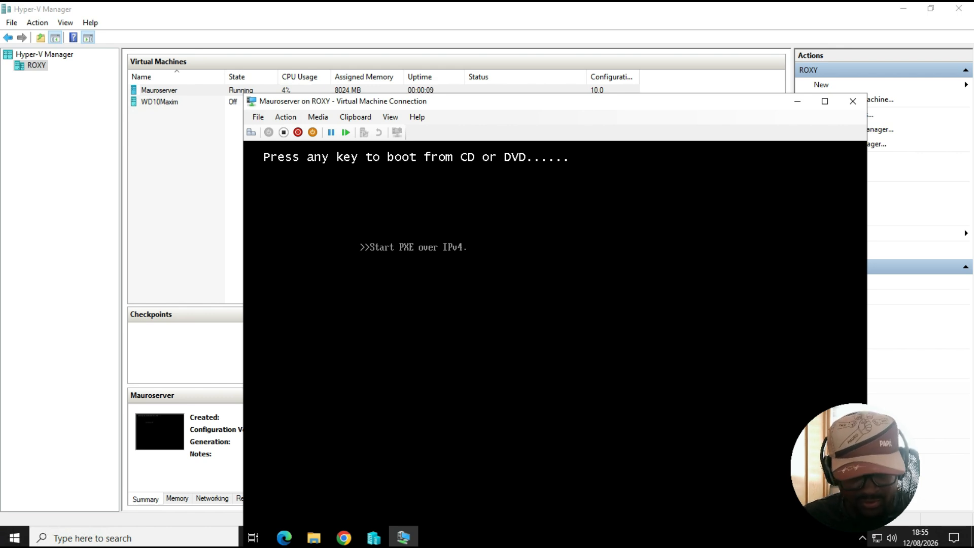
{"action": "left_click_drag", "start_coordinate": [467, 104], "coordinate": [398, 74]}
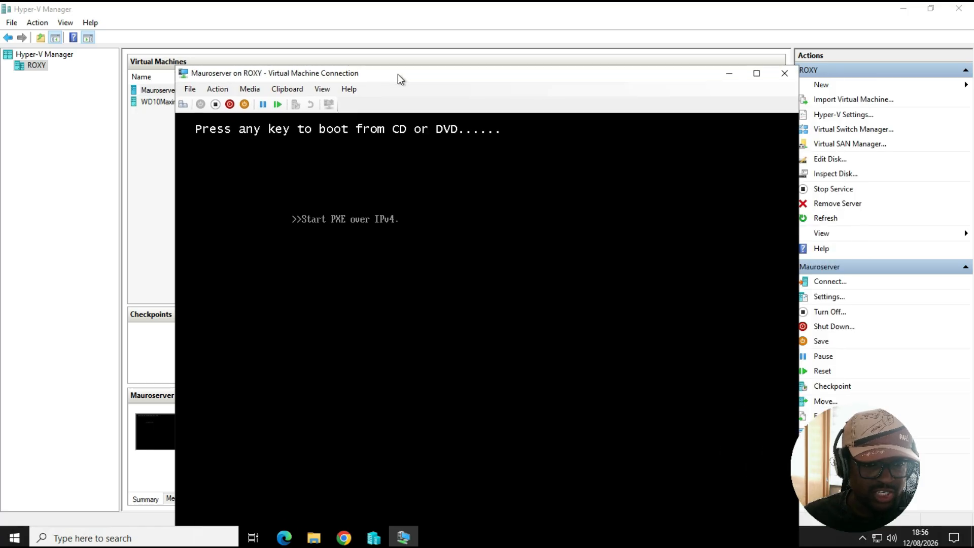
{"action": "left_click", "coordinate": [276, 104]}
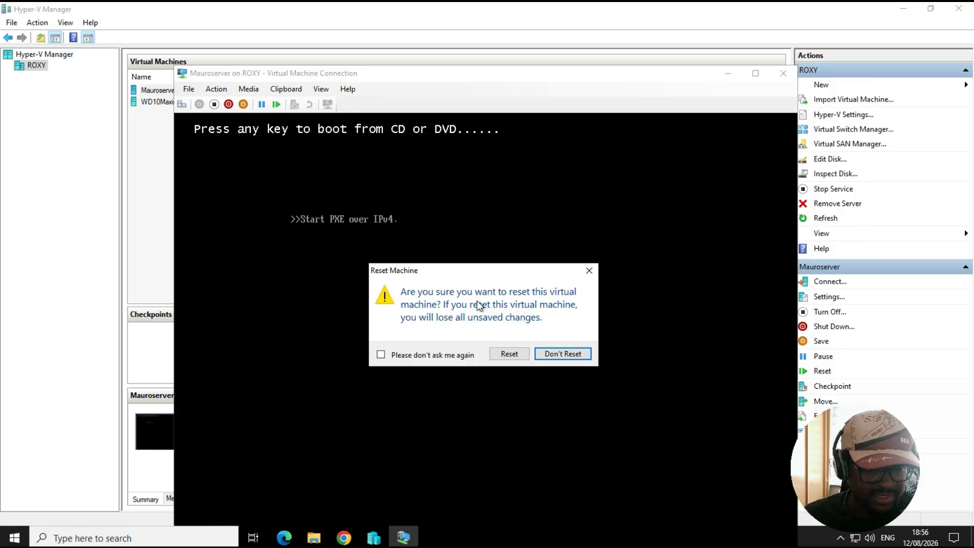
{"action": "left_click", "coordinate": [509, 354]}
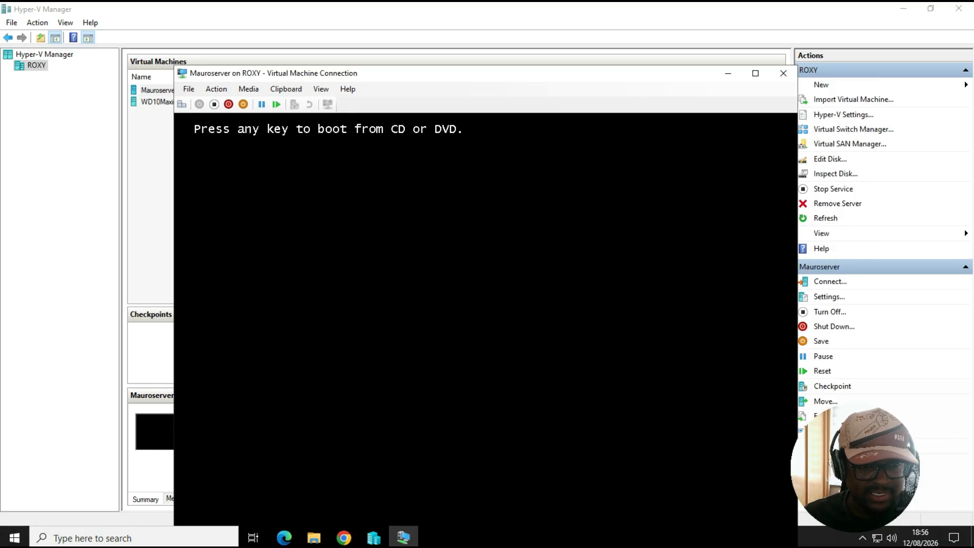
Boot the virtual machine from the DVD and launch Windows Setup in full-screen view
{"action": "key", "text": "Return"}
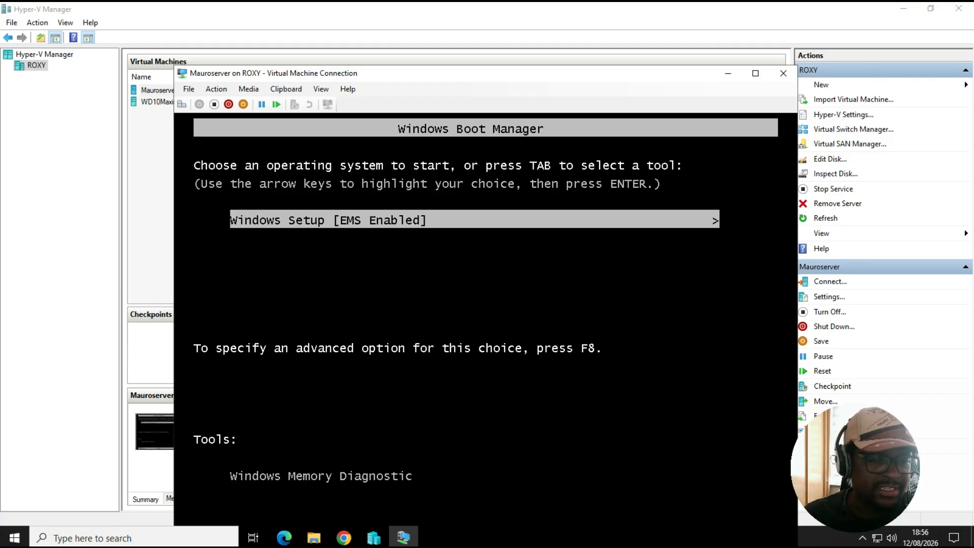
{"action": "left_click", "coordinate": [756, 73]}
{"action": "key", "text": "Return"}
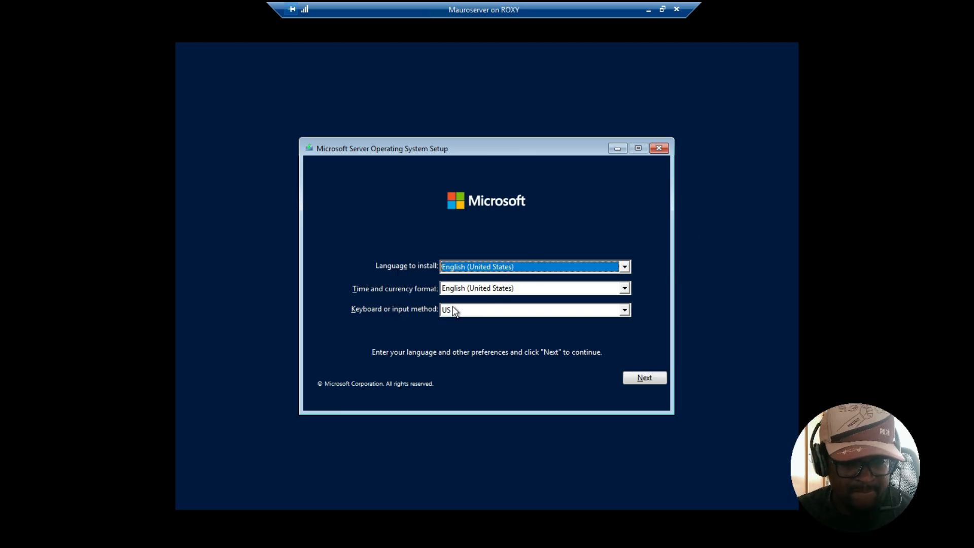
Set the time and currency format to Portuguese (Portugal) and continue to the next setup page
{"action": "left_click", "coordinate": [501, 288]}
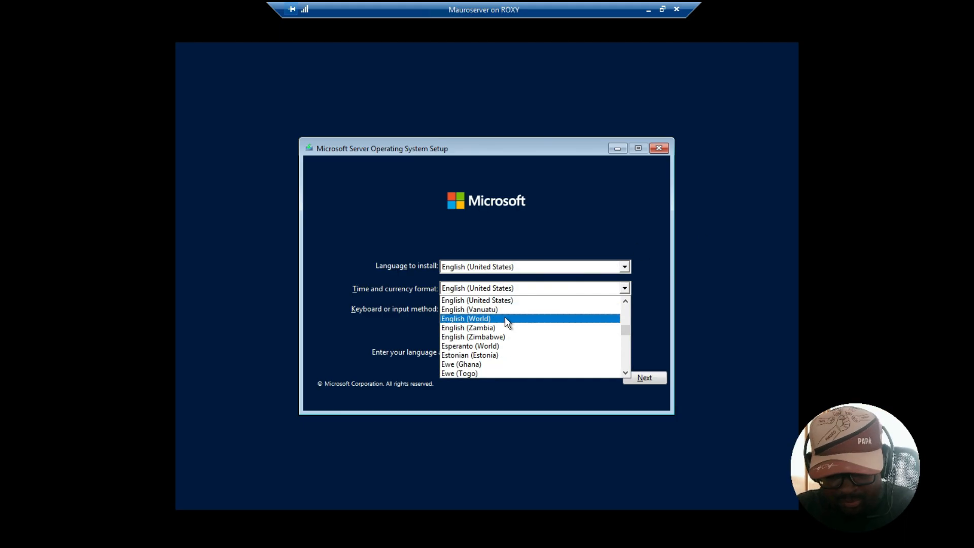
{"action": "left_click", "coordinate": [505, 319]}
{"action": "left_click", "coordinate": [503, 292]}
{"action": "key", "text": "p"}
{"action": "key", "text": "p"}
{"action": "key", "text": "p"}
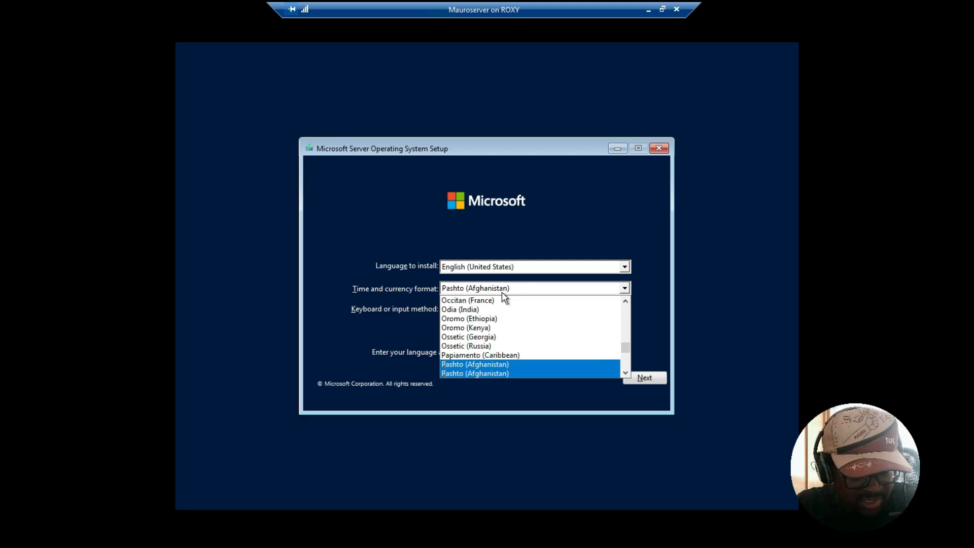
{"action": "key", "text": "p"}
{"action": "key", "text": "p"}
{"action": "key", "text": "p"}
{"action": "key", "text": "p"}
{"action": "key", "text": "p"}
{"action": "key", "text": "p"}
{"action": "key", "text": "p"}
{"action": "key", "text": "p"}
{"action": "key", "text": "p"}
{"action": "key", "text": "p"}
{"action": "key", "text": "p"}
{"action": "key", "text": "p"}
{"action": "key", "text": "p"}
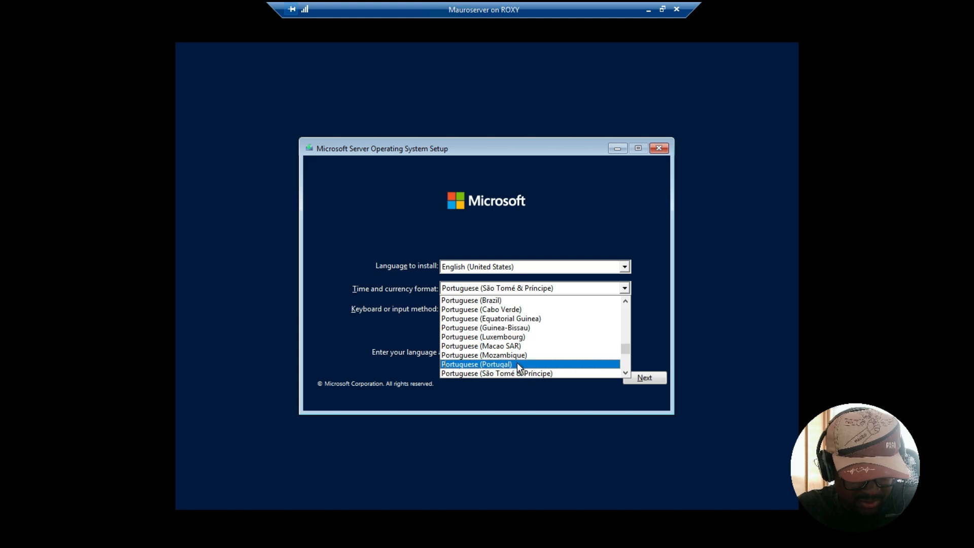
{"action": "left_click", "coordinate": [517, 362]}
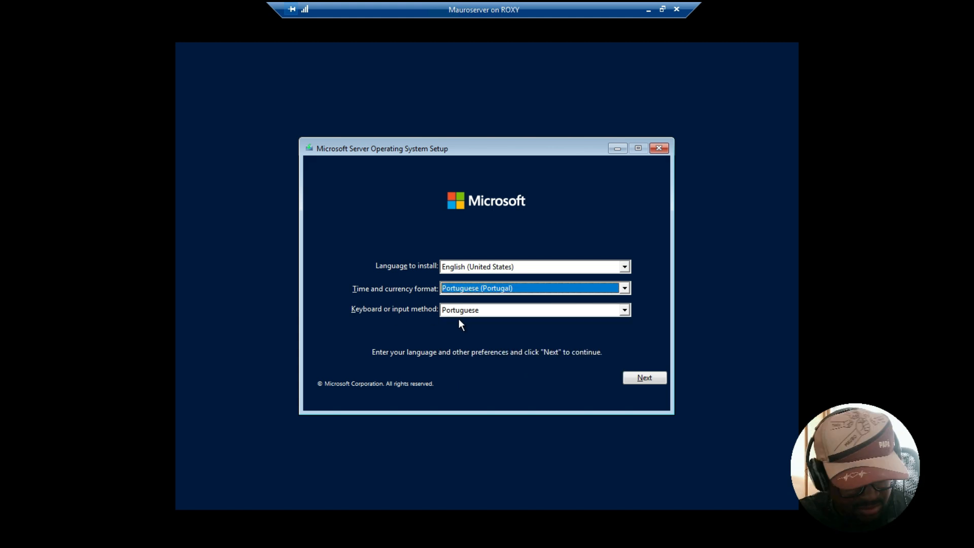
{"action": "left_click", "coordinate": [643, 380]}
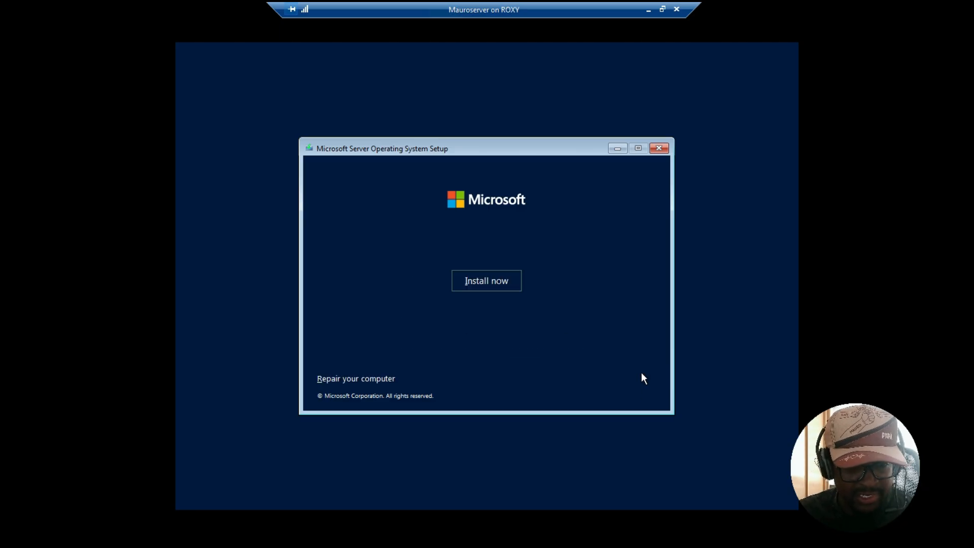
Start the installation and choose Windows Server 2022 Datacenter Evaluation (Desktop Experience) as the operating system
{"action": "left_click", "coordinate": [479, 282]}
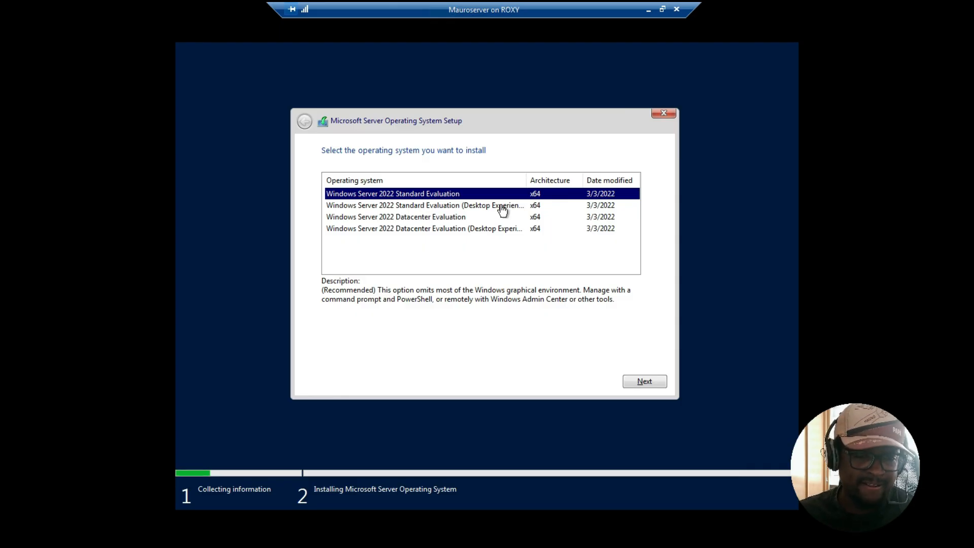
{"action": "left_click", "coordinate": [463, 229]}
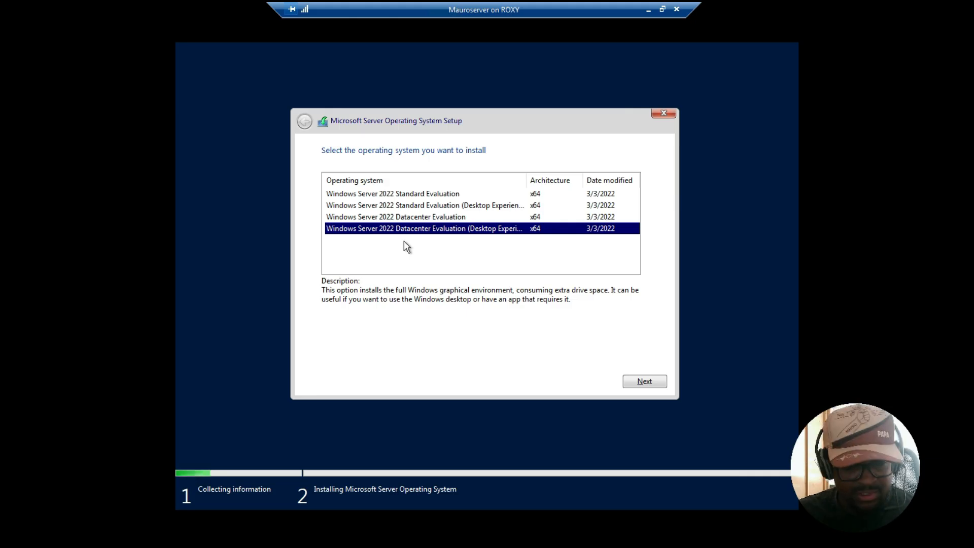
{"action": "left_click", "coordinate": [439, 206]}
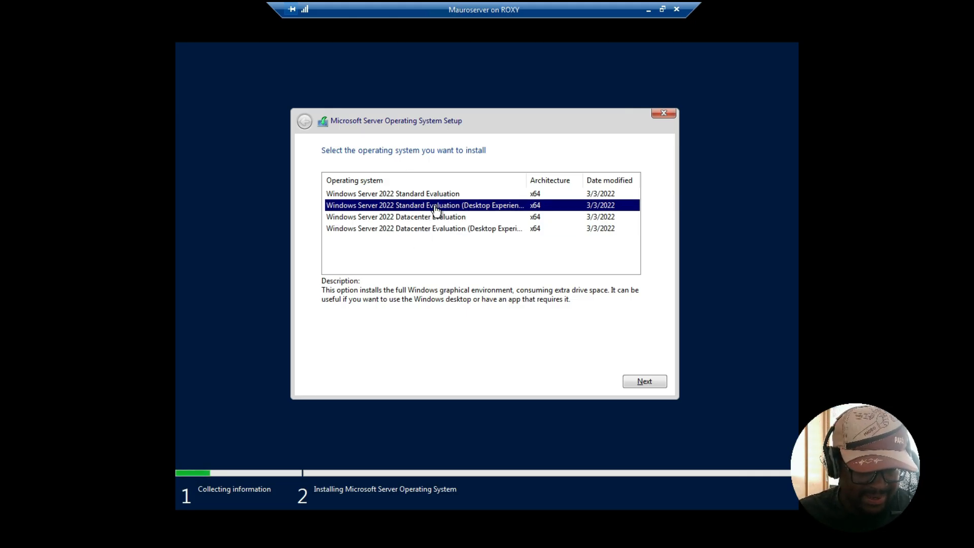
{"action": "left_click", "coordinate": [439, 219]}
{"action": "left_click", "coordinate": [460, 206]}
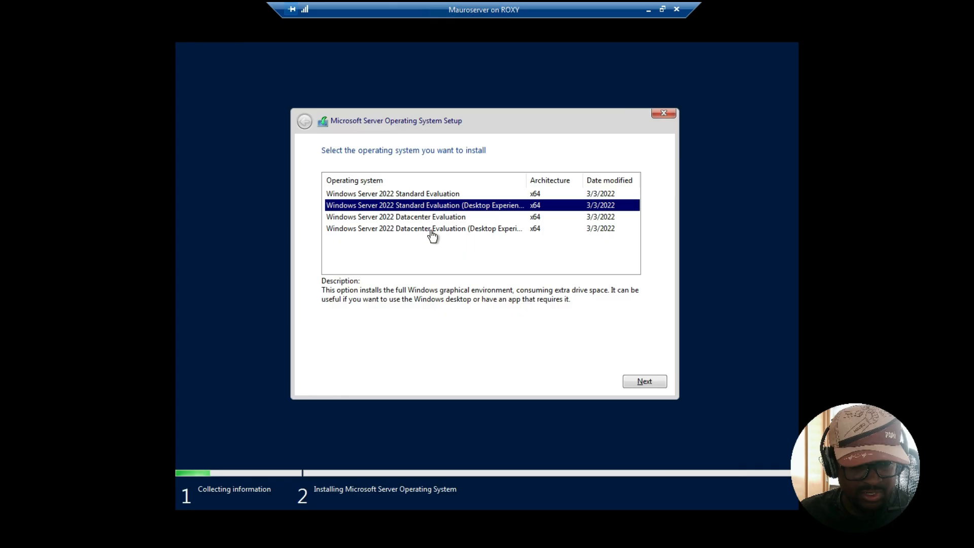
{"action": "left_click", "coordinate": [409, 233]}
{"action": "left_click", "coordinate": [649, 381]}
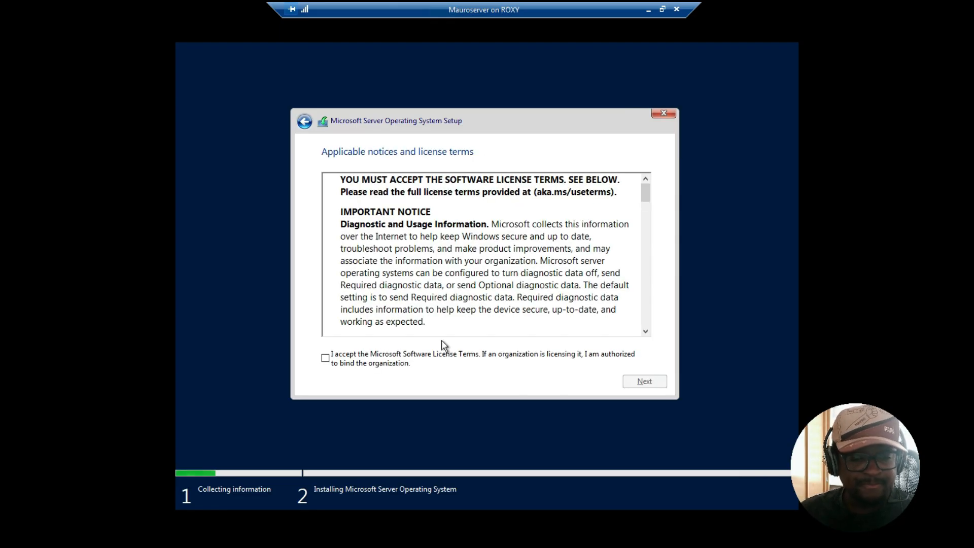
Accept the Microsoft Software License Terms and continue
{"action": "left_click", "coordinate": [325, 358]}
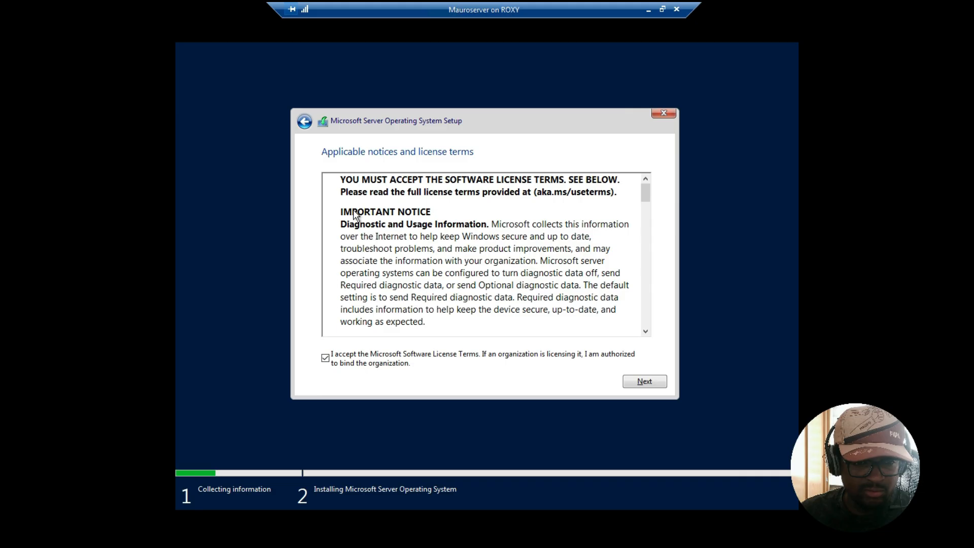
{"action": "left_click_drag", "start_coordinate": [351, 193], "coordinate": [614, 329]}
{"action": "scroll", "coordinate": [547, 263], "scroll_direction": "down", "scroll_amount": 12}
{"action": "left_click", "coordinate": [521, 328]}
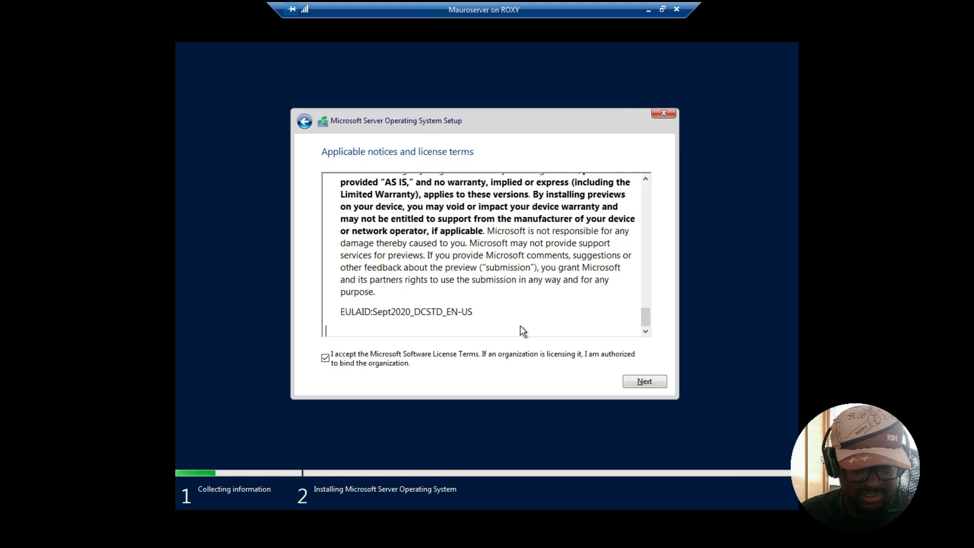
{"action": "left_click", "coordinate": [640, 382]}
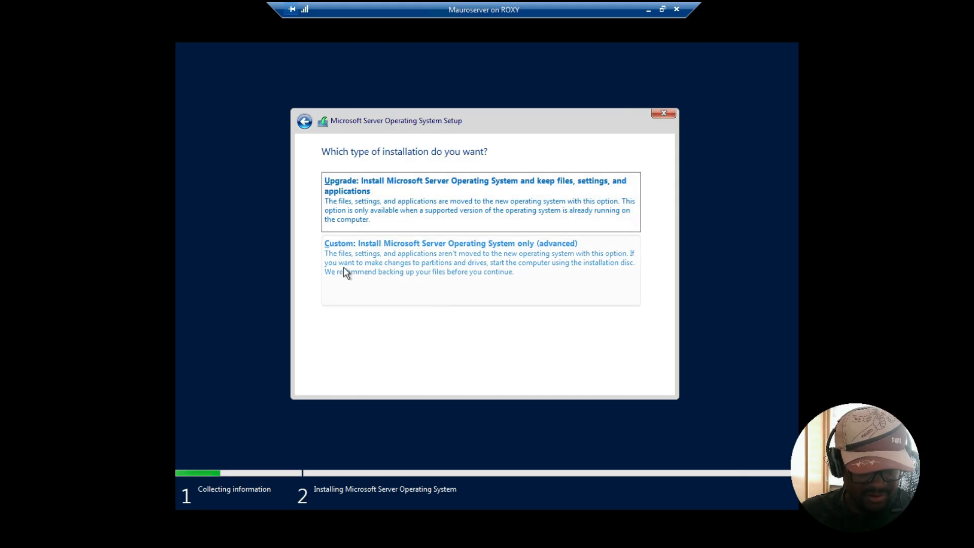
Choose the custom installation and install onto Drive 0 Unallocated Space
{"action": "left_click", "coordinate": [495, 261]}
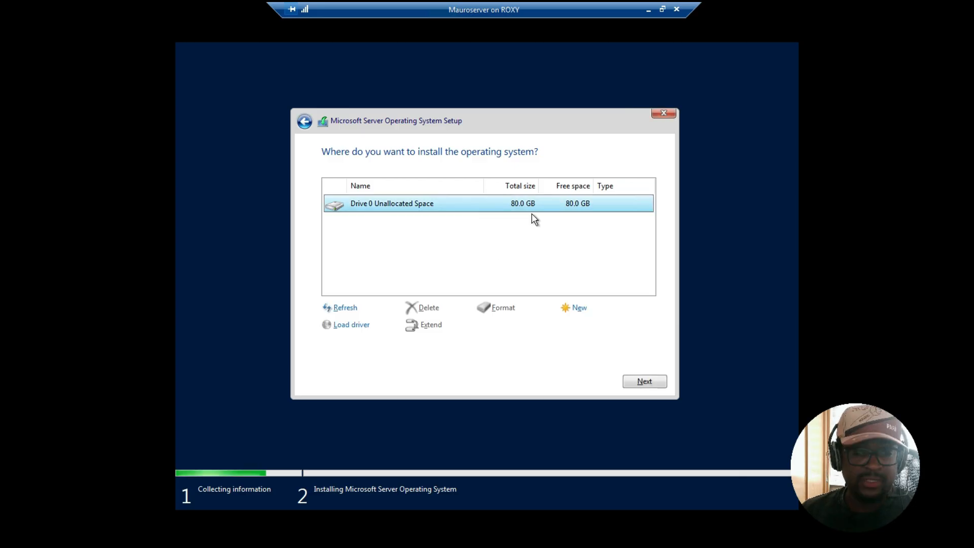
{"action": "left_click", "coordinate": [646, 384]}
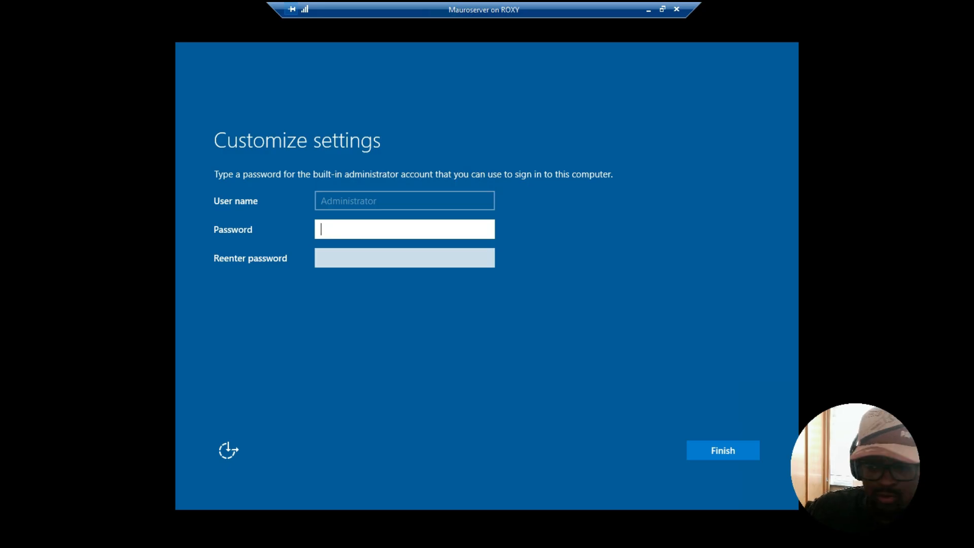
Enter and confirm the built-in Administrator account password, then finish the setup
{"action": "type", "text": "********"}
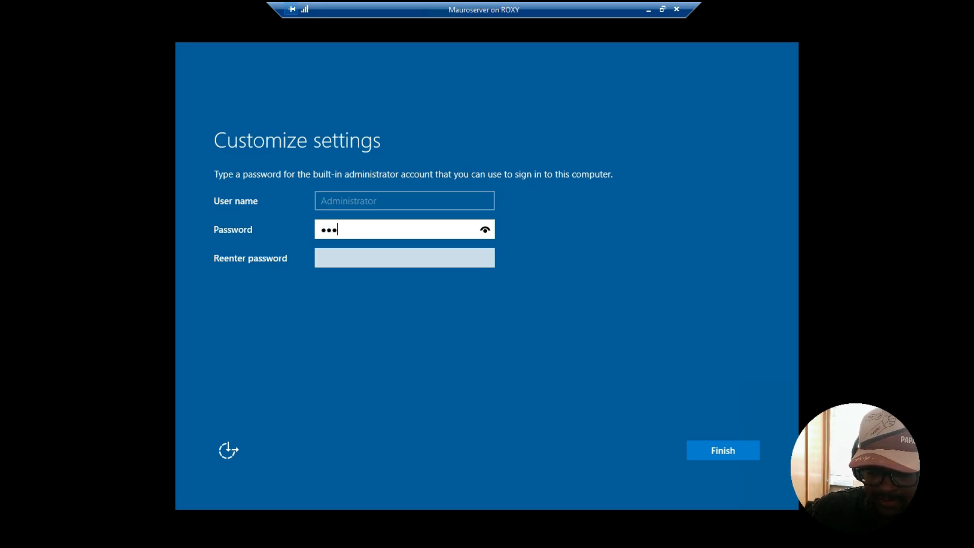
{"action": "type", "text": "*"}
{"action": "key", "text": "Caps_Lock"}
{"action": "type", "text": "*"}
{"action": "key", "text": "Caps_Lock"}
{"action": "type", "text": "**"}
{"action": "key", "text": "Tab"}
{"action": "type", "text": "********"}
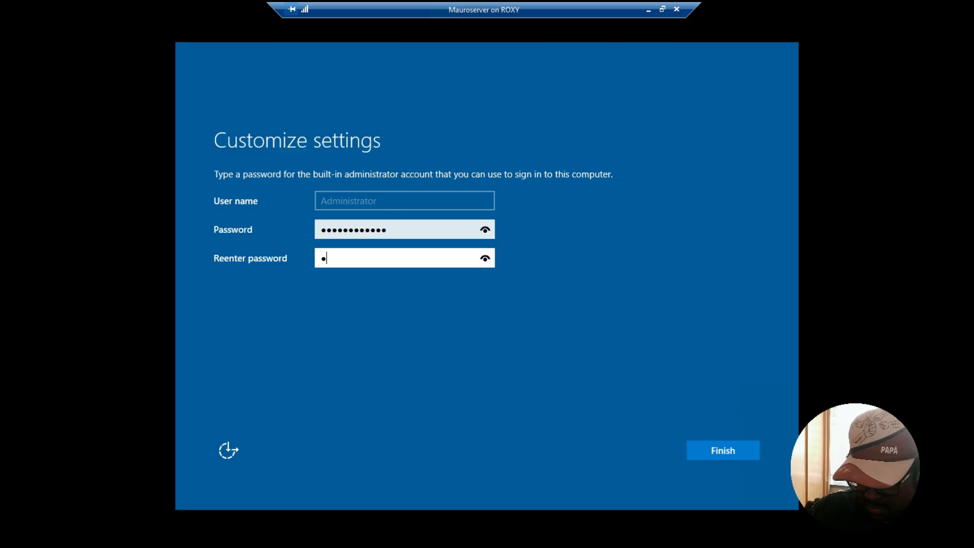
{"action": "type", "text": "*"}
{"action": "key", "text": "Caps_Lock"}
{"action": "type", "text": "*"}
{"action": "key", "text": "Caps_Lock"}
{"action": "type", "text": "**"}
{"action": "key", "text": "Return"}
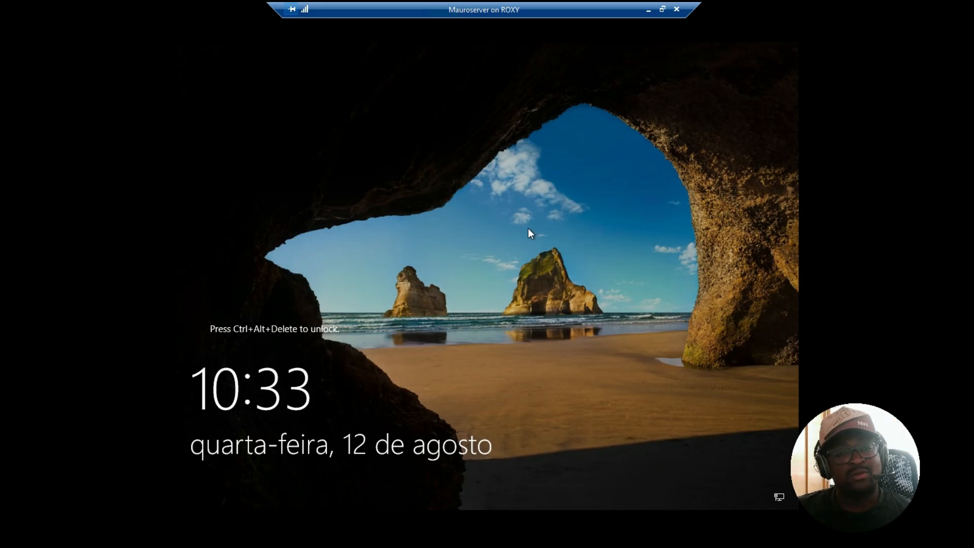
Send Ctrl+Alt+Delete to the virtual machine to reach the sign-in screen
{"action": "left_click", "coordinate": [661, 8]}
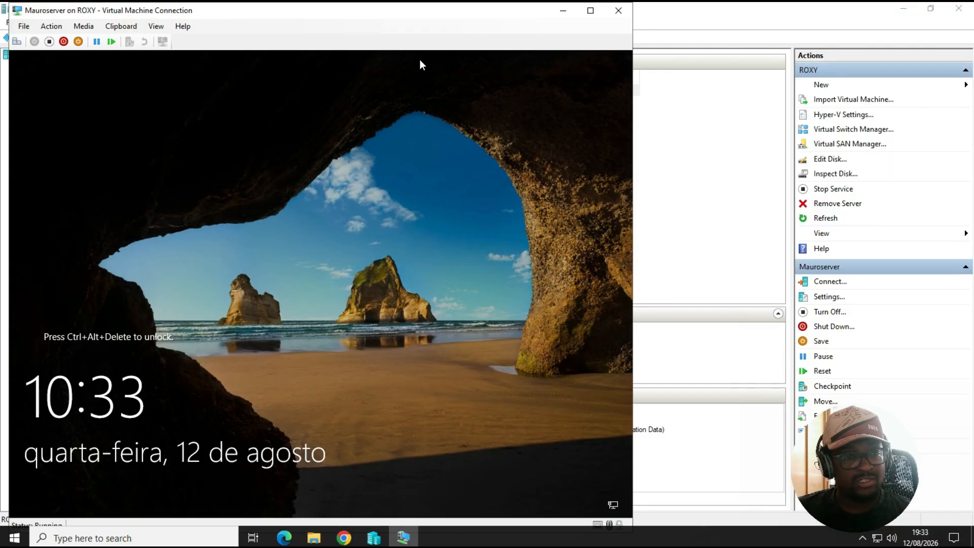
{"action": "left_click", "coordinate": [590, 10]}
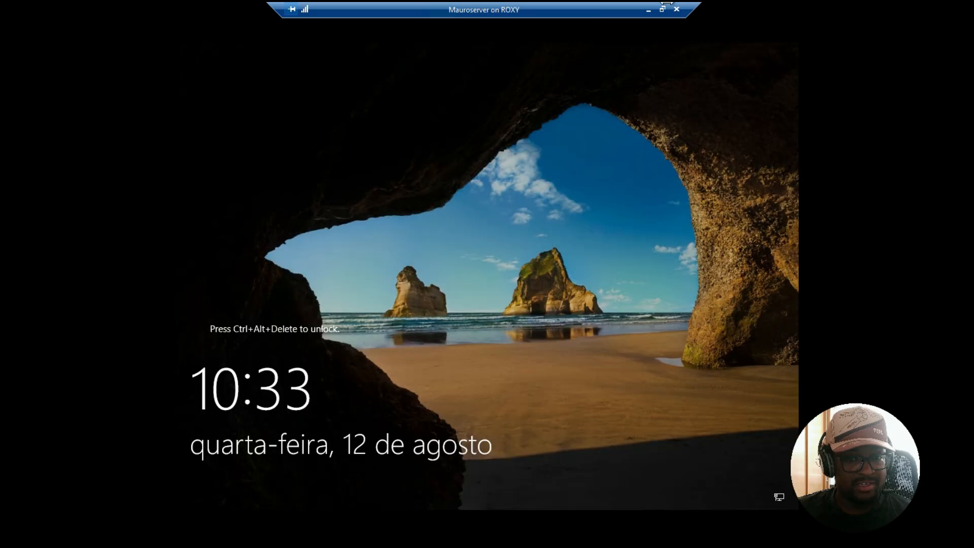
{"action": "left_click", "coordinate": [662, 10]}
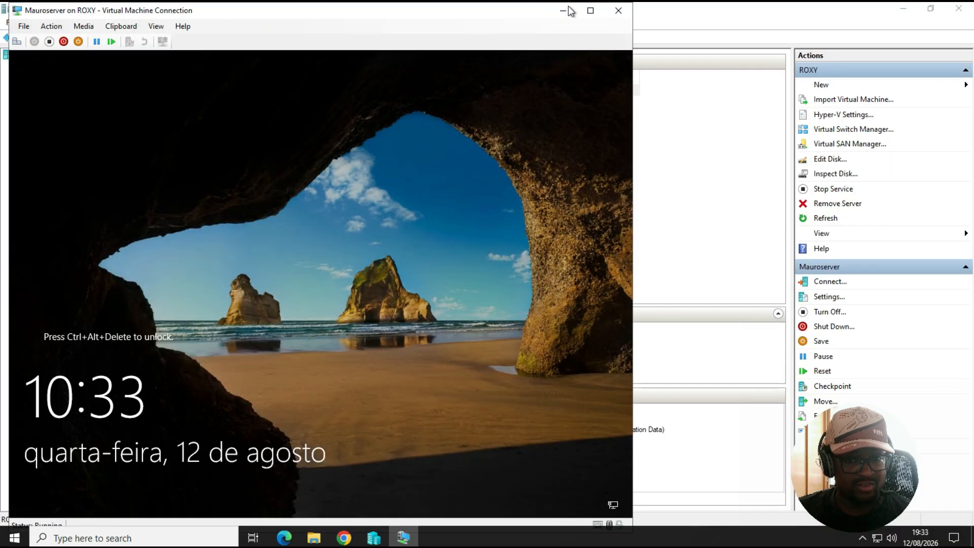
{"action": "left_click_drag", "start_coordinate": [190, 14], "coordinate": [385, 26]}
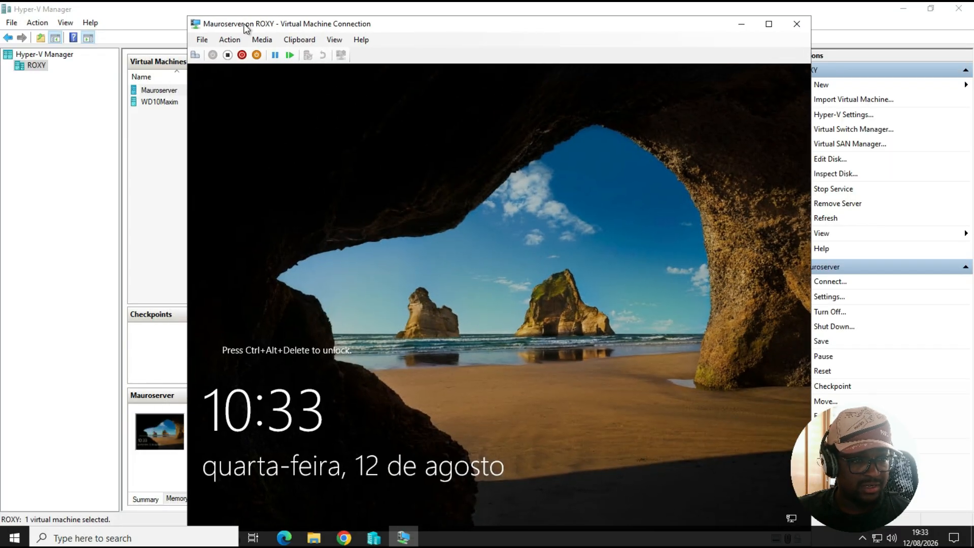
{"action": "left_click", "coordinate": [195, 55]}
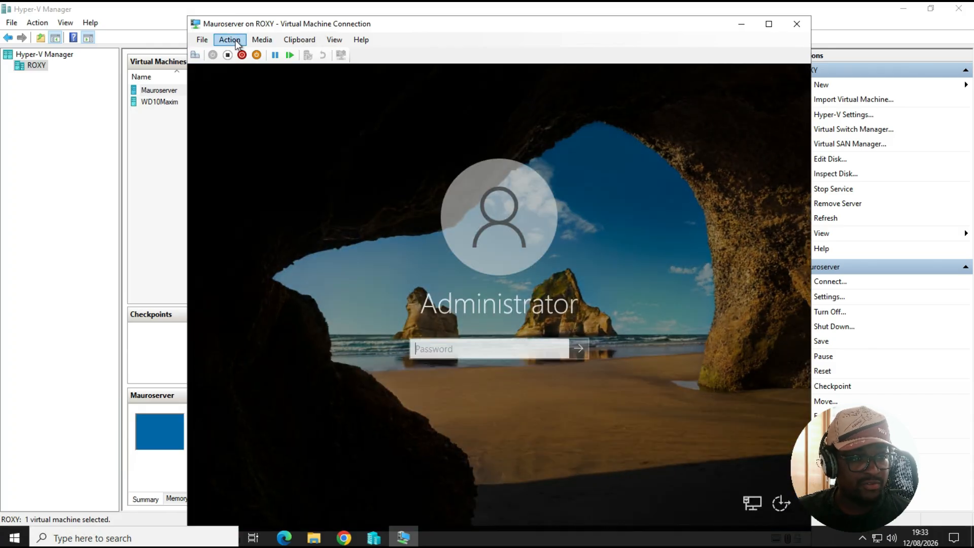
{"action": "left_click", "coordinate": [236, 41]}
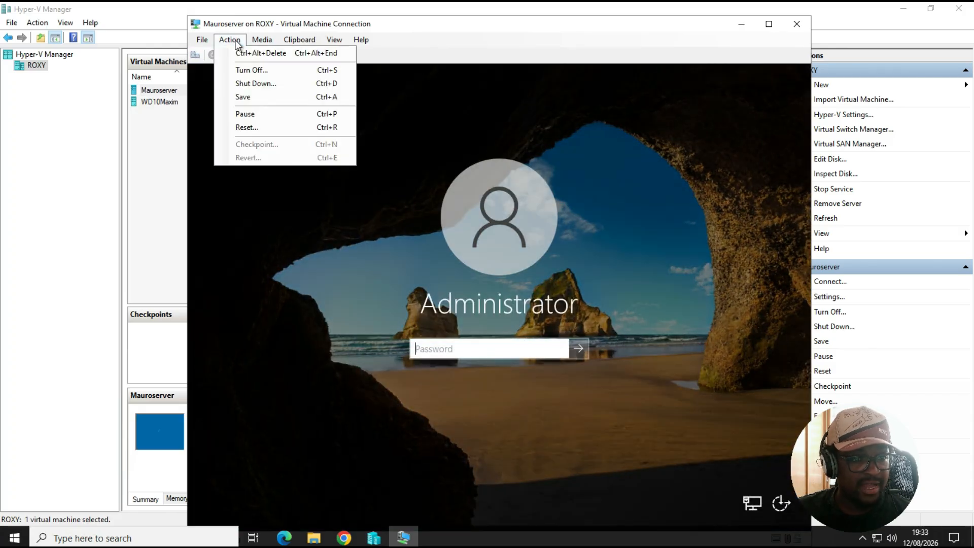
{"action": "left_click", "coordinate": [256, 55]}
{"action": "left_click", "coordinate": [514, 339]}
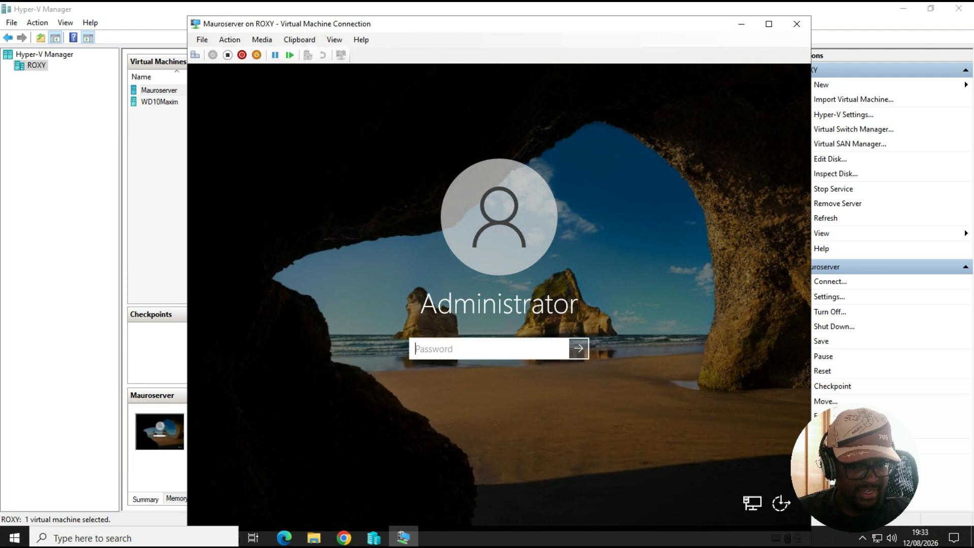
Sign in as Administrator with the account password and switch the connection to full screen
{"action": "type", "text": "********"}
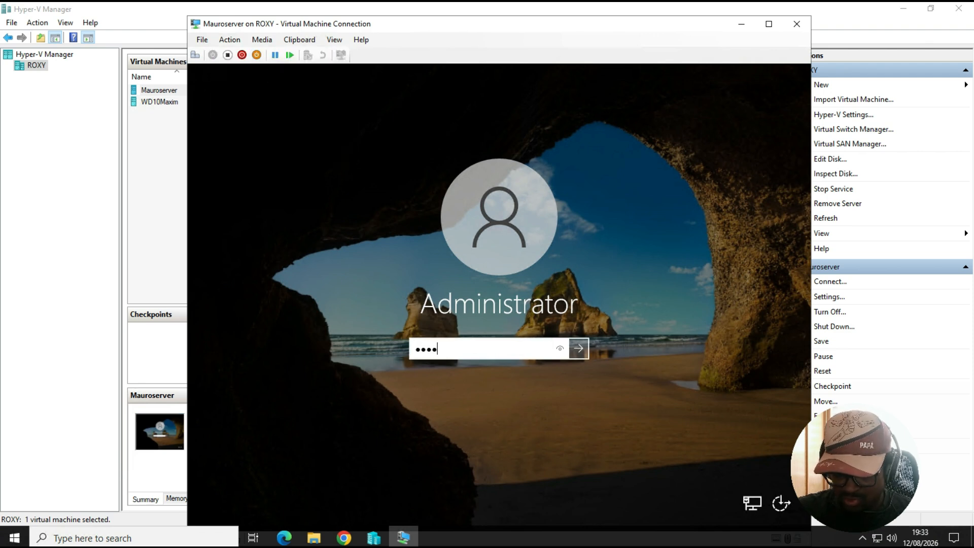
{"action": "type", "text": "*"}
{"action": "key", "text": "Caps_Lock"}
{"action": "type", "text": "*"}
{"action": "key", "text": "Caps_Lock"}
{"action": "type", "text": "**"}
{"action": "key", "text": "Return"}
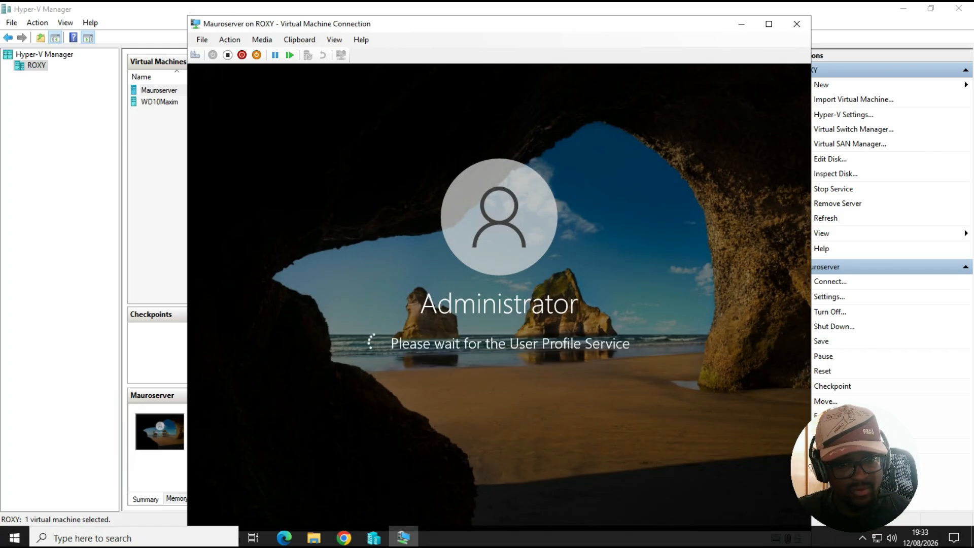
{"action": "left_click", "coordinate": [769, 24]}
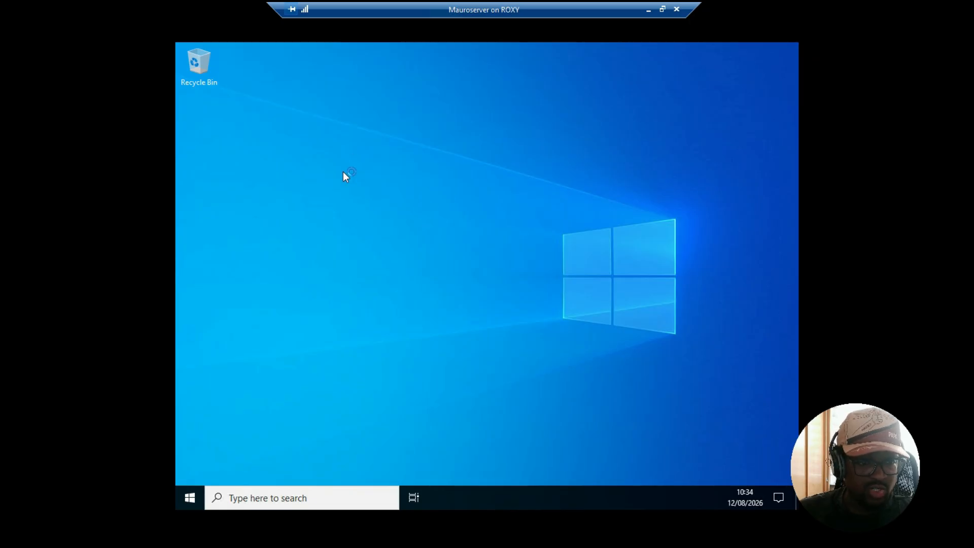
Open the display settings from the desktop and allow the PC to be discoverable on the network
{"action": "right_click", "coordinate": [354, 210]}
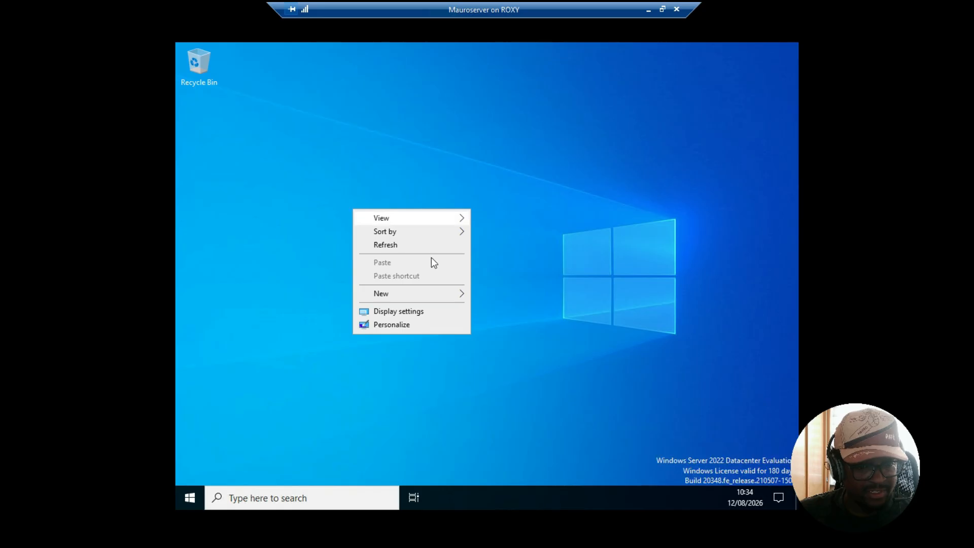
{"action": "left_click", "coordinate": [400, 312]}
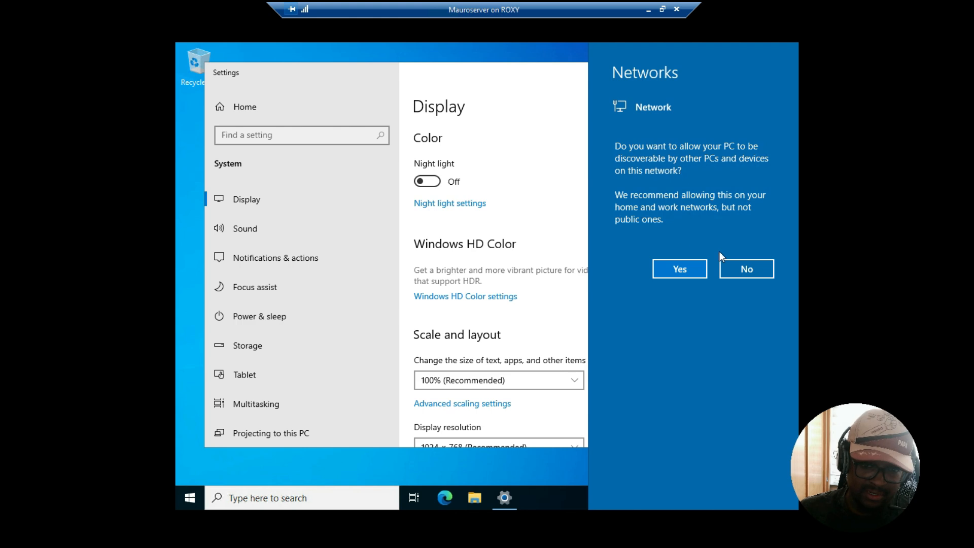
{"action": "left_click", "coordinate": [682, 273]}
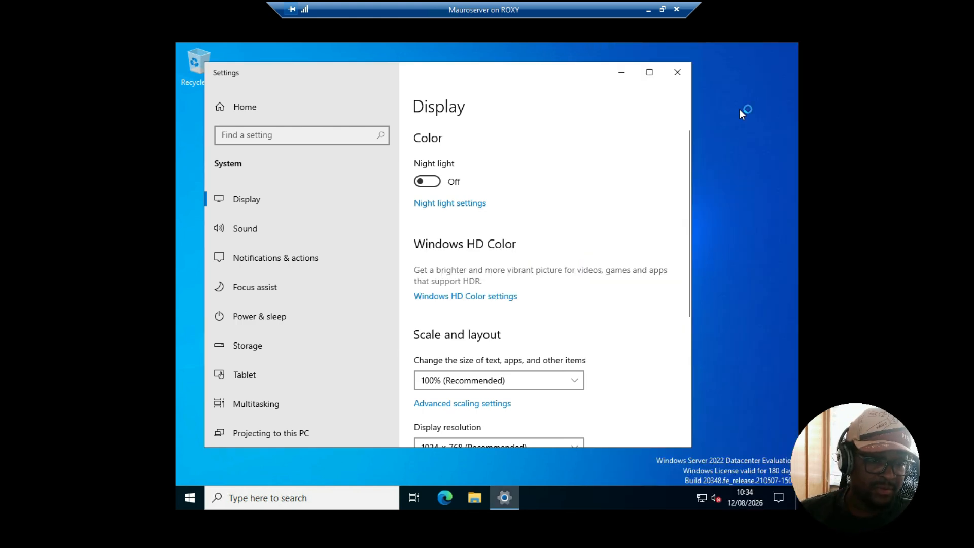
Try the display resolutions 1600 × 1200, 1440 × 900 and 1920 × 1080, reverting each one
{"action": "scroll", "coordinate": [524, 313], "scroll_direction": "down", "scroll_amount": 2}
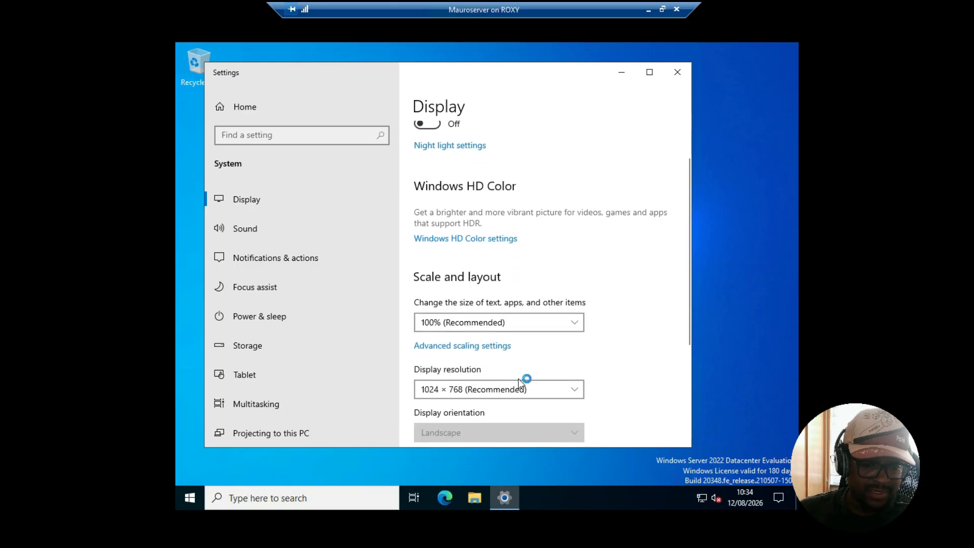
{"action": "scroll", "coordinate": [542, 370], "scroll_direction": "down", "scroll_amount": 1}
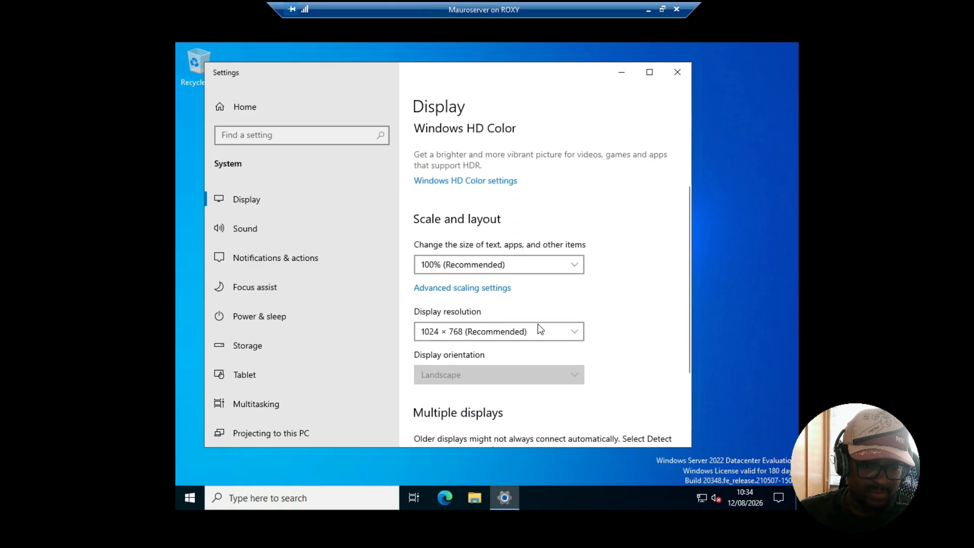
{"action": "left_click", "coordinate": [577, 330]}
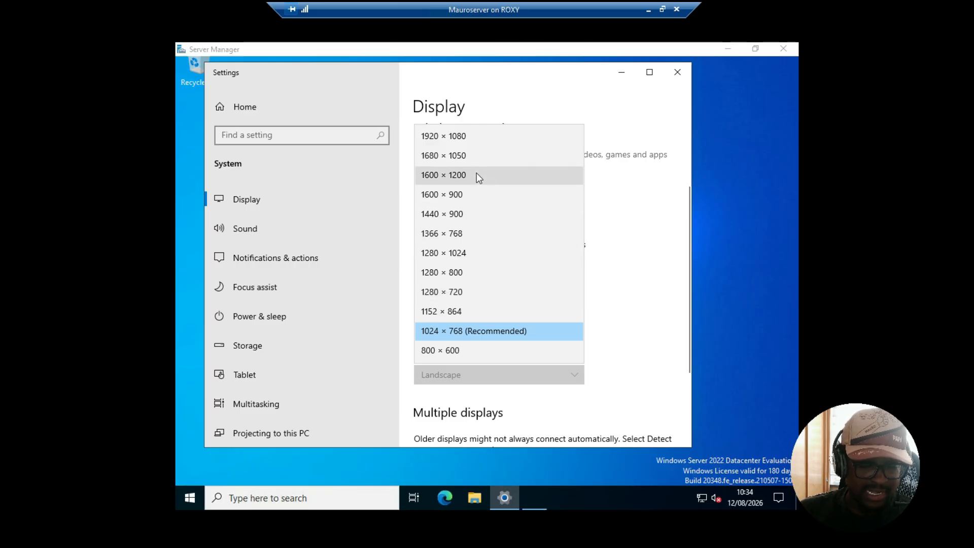
{"action": "left_click", "coordinate": [477, 175]}
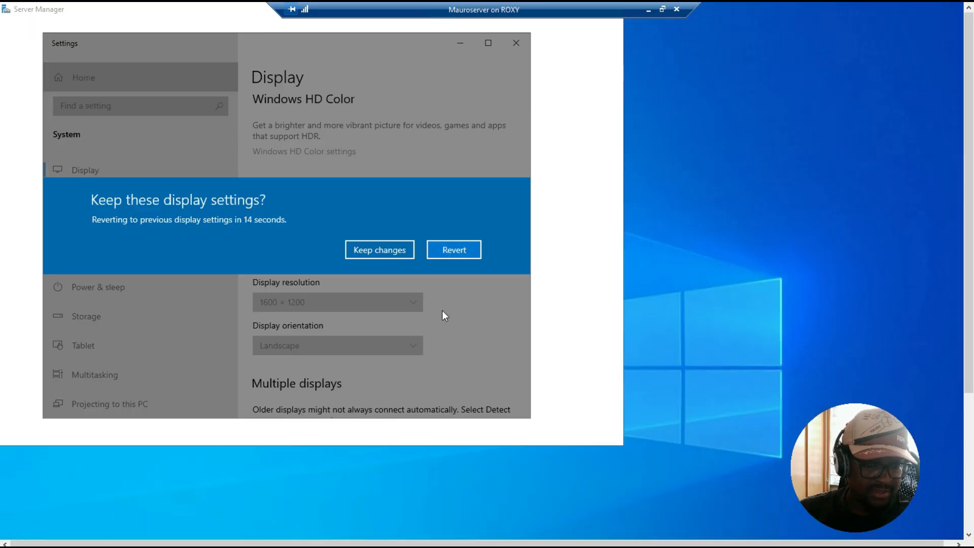
{"action": "left_click", "coordinate": [452, 251]}
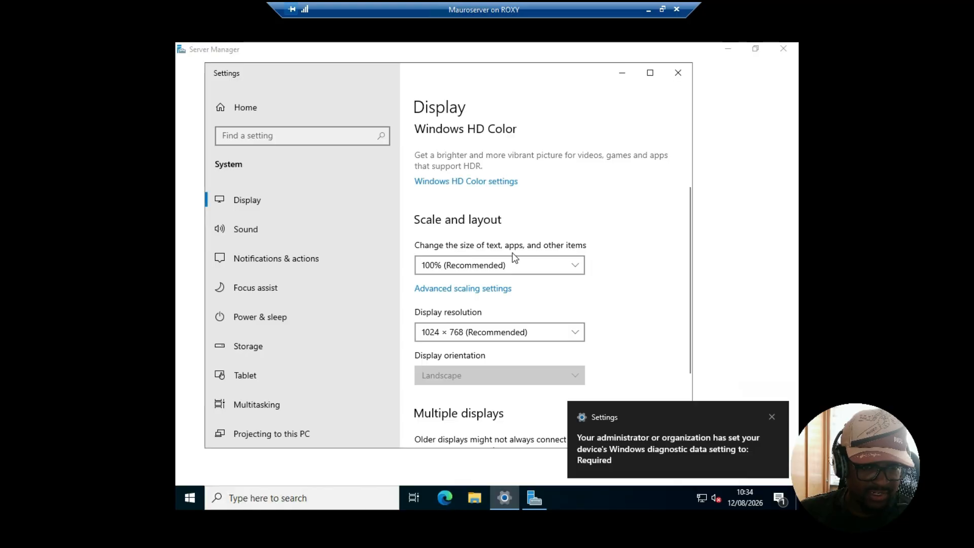
{"action": "left_click", "coordinate": [572, 331]}
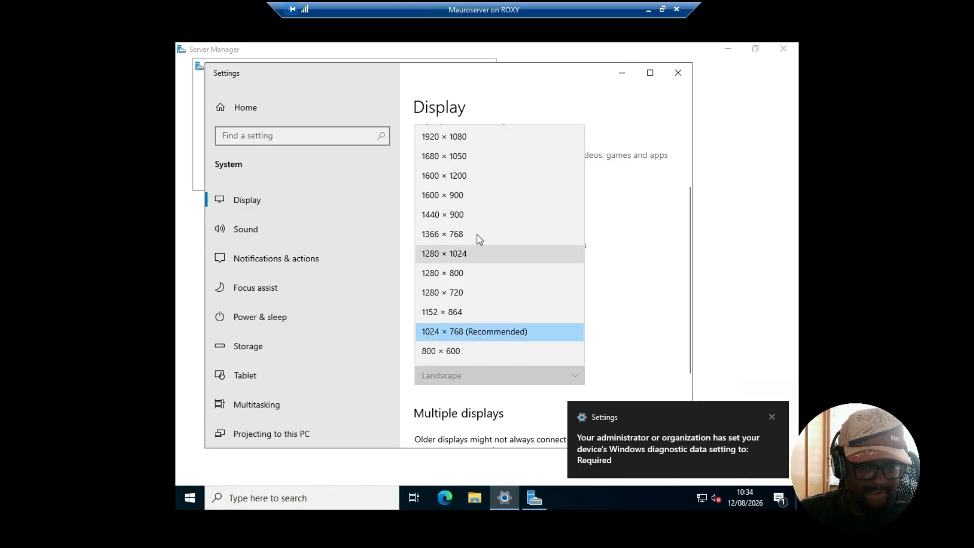
{"action": "left_click", "coordinate": [469, 215]}
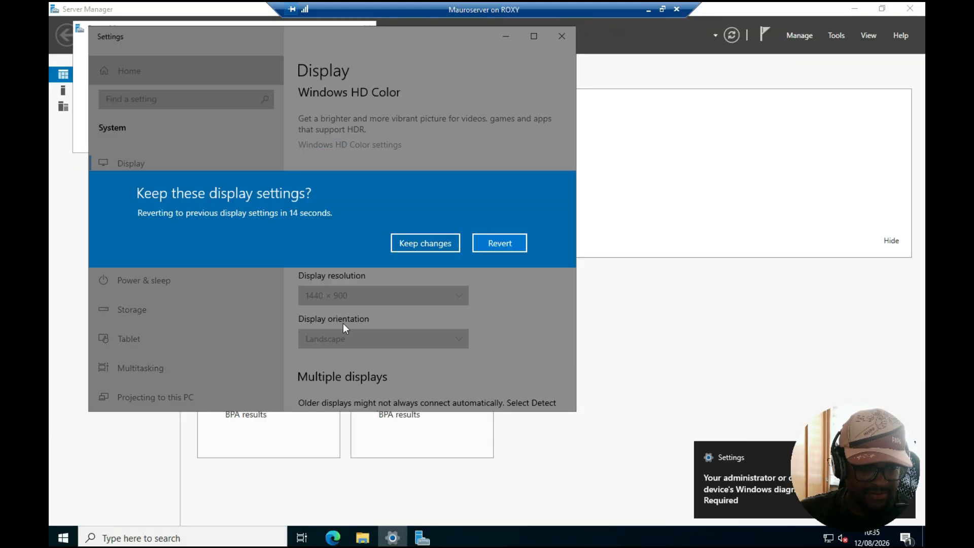
{"action": "left_click", "coordinate": [504, 247]}
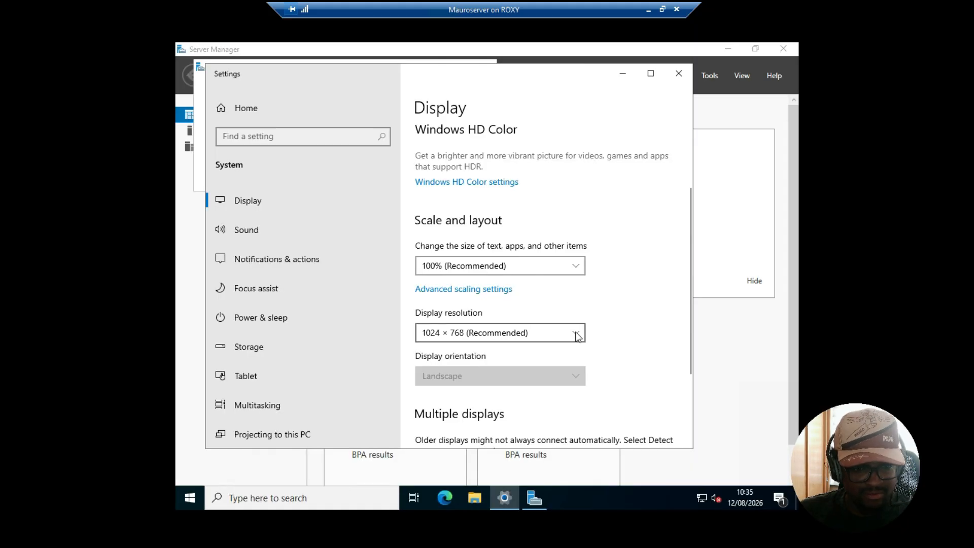
{"action": "left_click", "coordinate": [575, 334]}
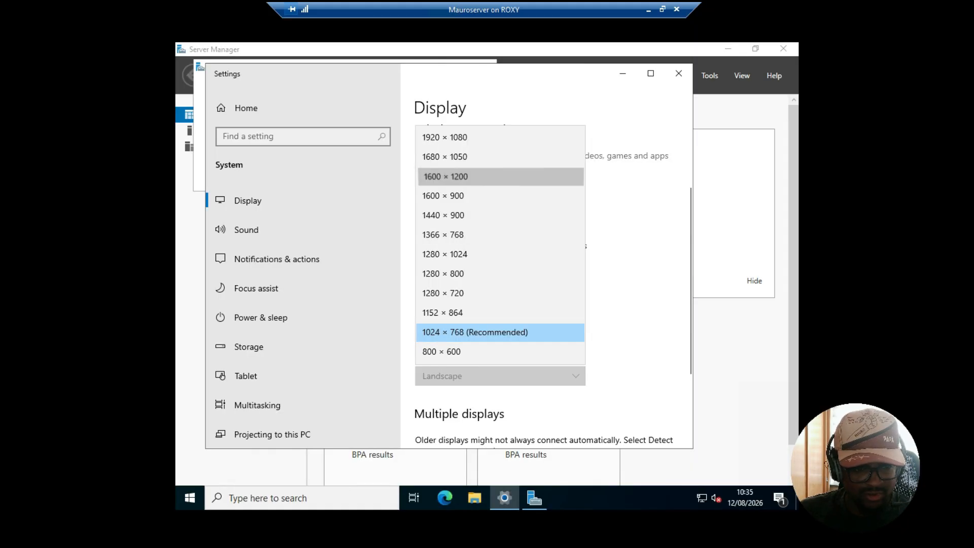
{"action": "left_click", "coordinate": [508, 177]}
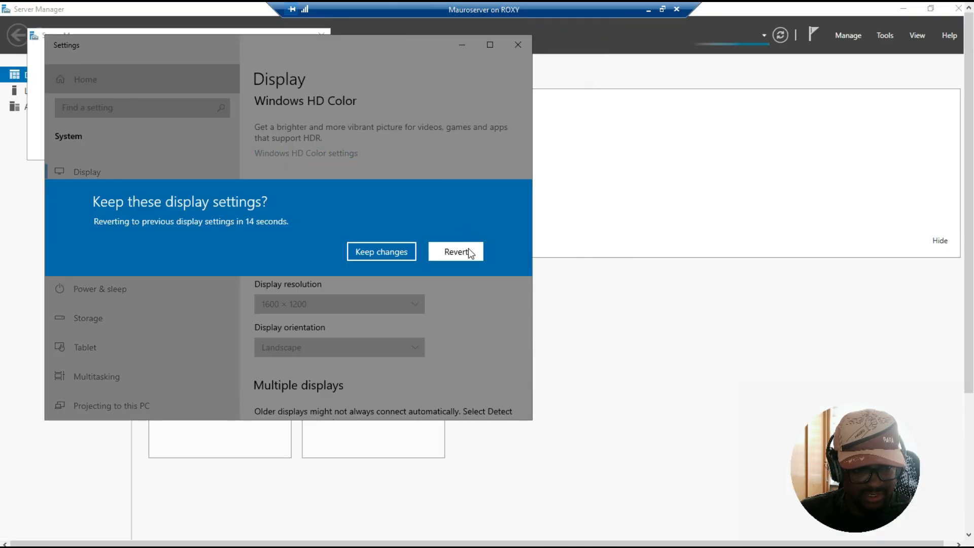
{"action": "left_click", "coordinate": [467, 250]}
{"action": "left_click", "coordinate": [576, 333]}
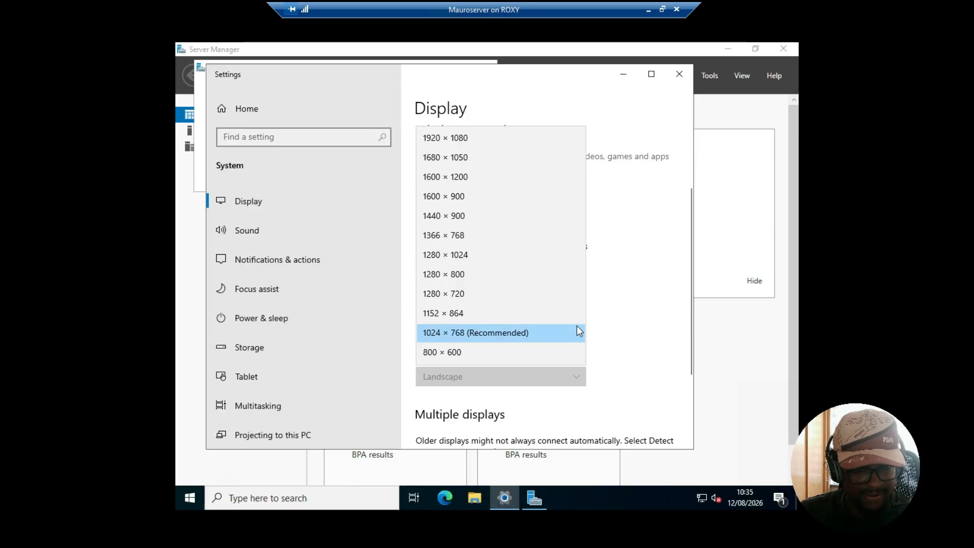
{"action": "left_click", "coordinate": [477, 142]}
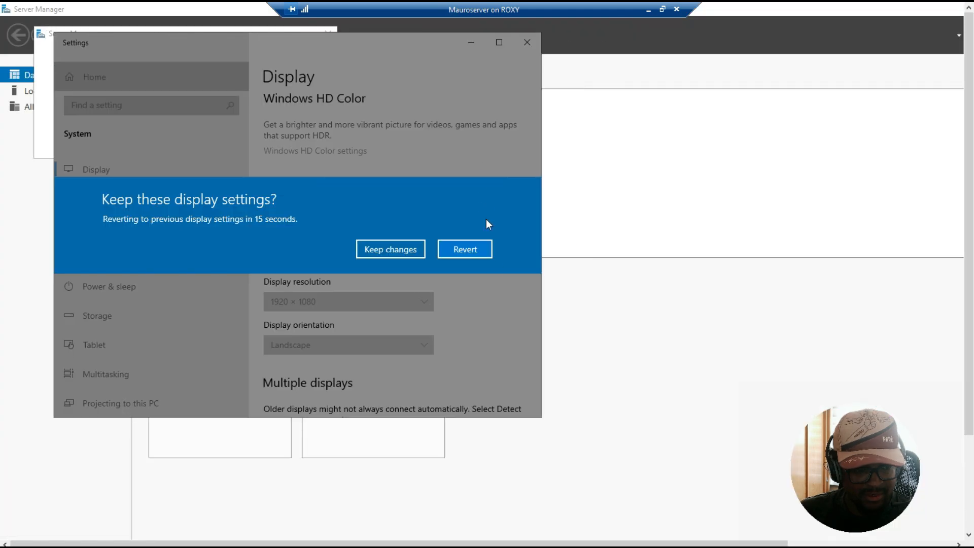
{"action": "left_click", "coordinate": [464, 248]}
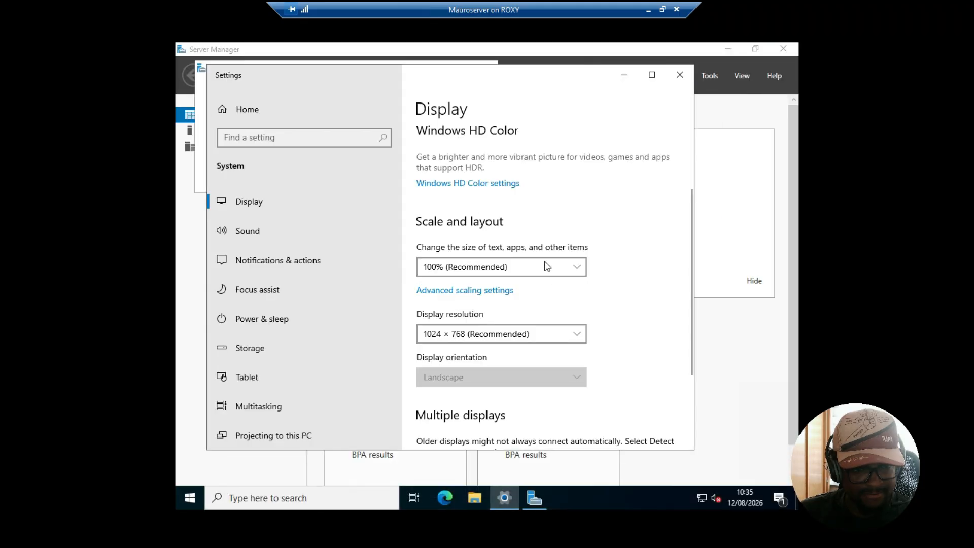
Set the display resolution to 1600 × 900, keep the changes and close Settings
{"action": "left_click", "coordinate": [581, 332]}
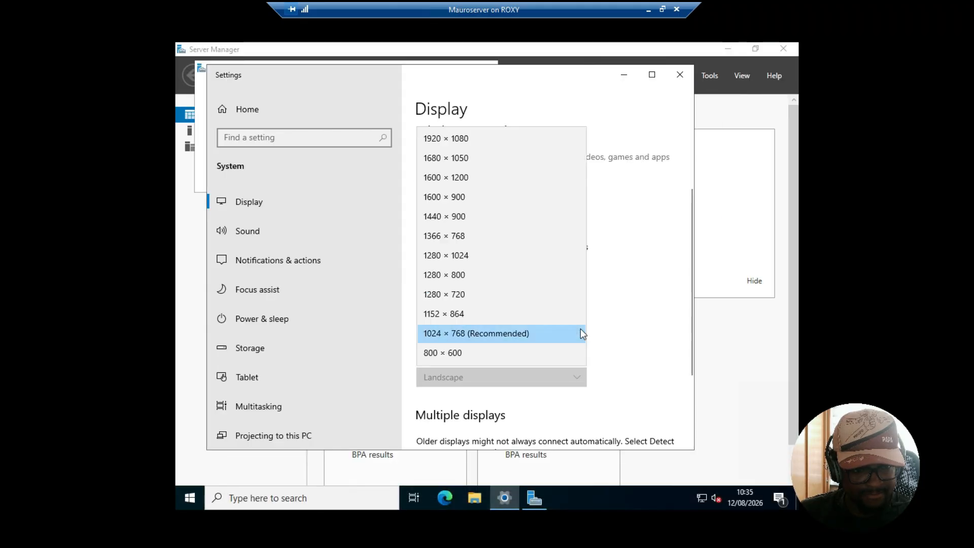
{"action": "left_click", "coordinate": [461, 202]}
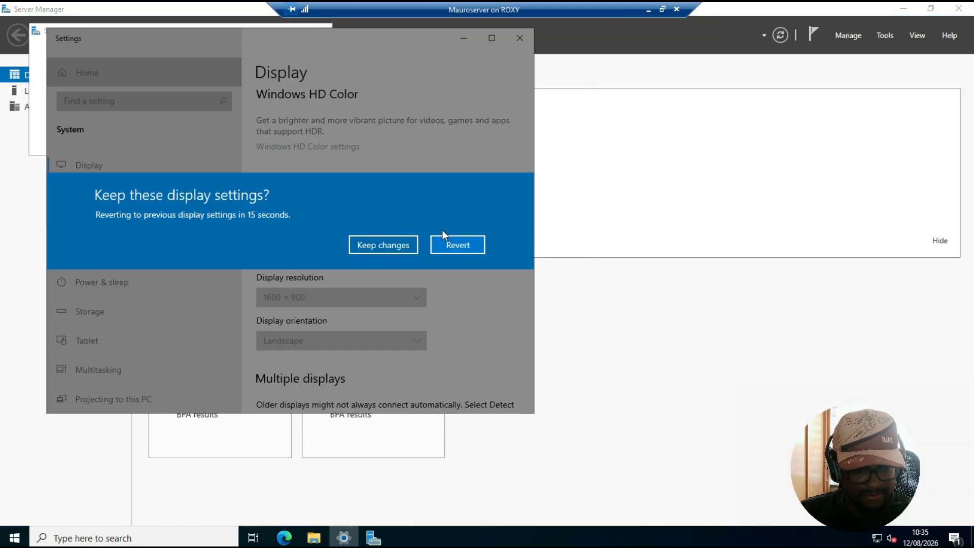
{"action": "left_click", "coordinate": [388, 245]}
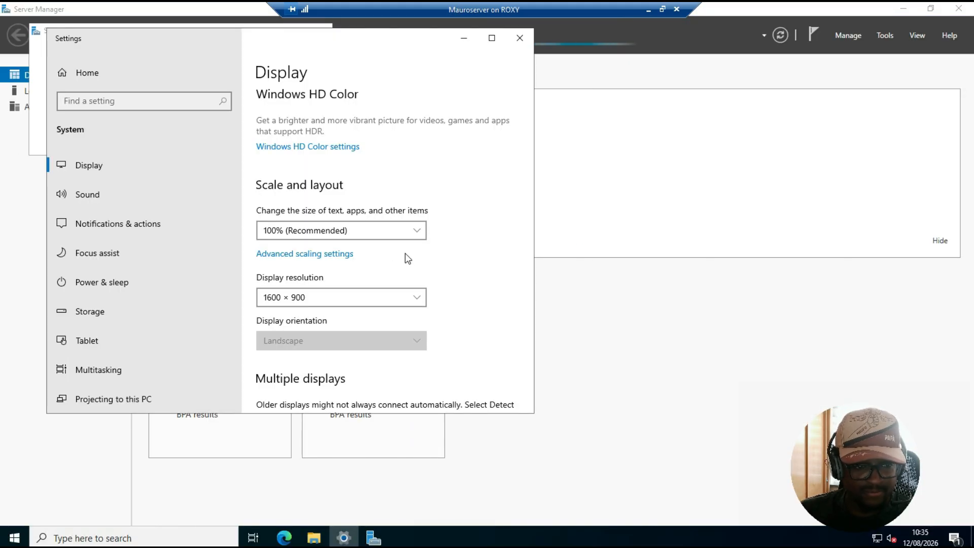
{"action": "left_click", "coordinate": [521, 40]}
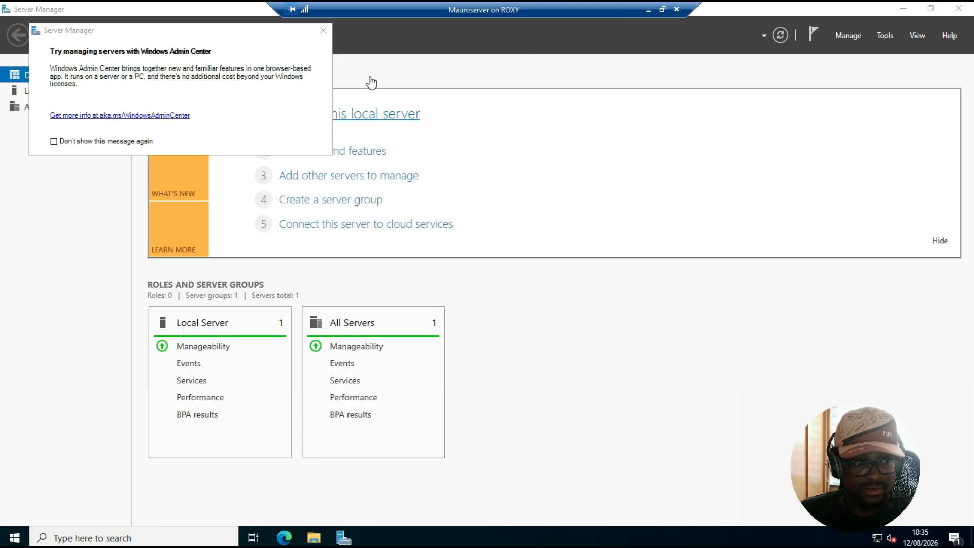
Dismiss the Windows Admin Center notice and open the Local Server page in Server Manager
{"action": "left_click", "coordinate": [323, 31]}
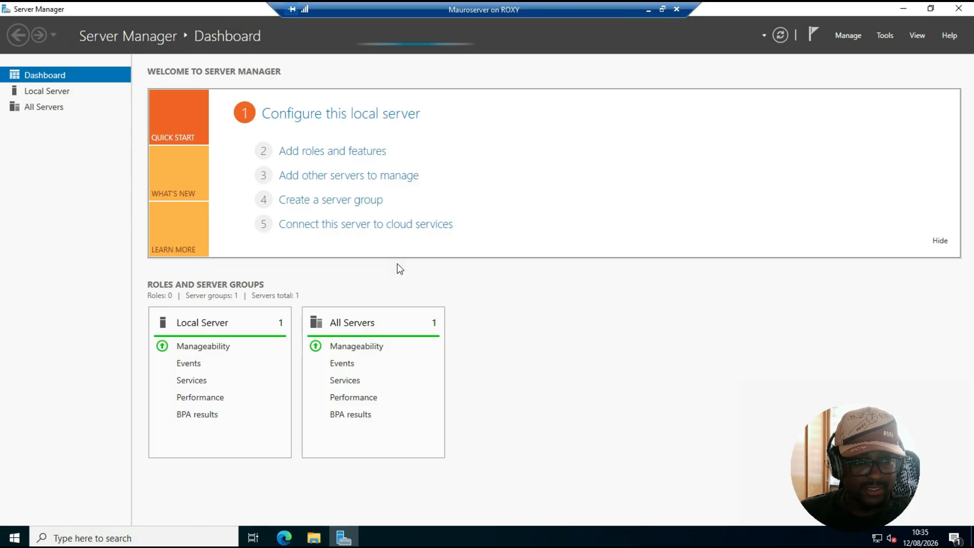
{"action": "left_click", "coordinate": [49, 91]}
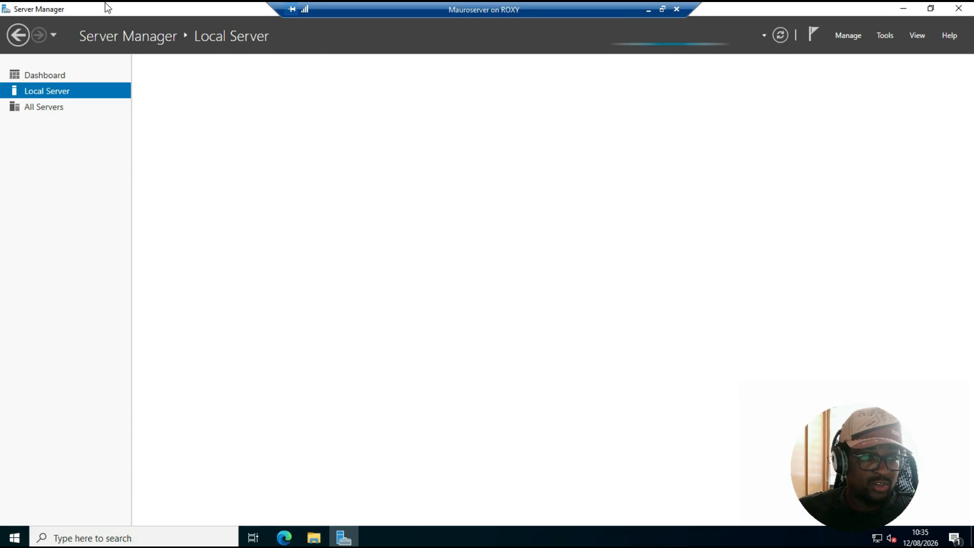
{"action": "left_click_drag", "start_coordinate": [830, 489], "coordinate": [722, 443]}
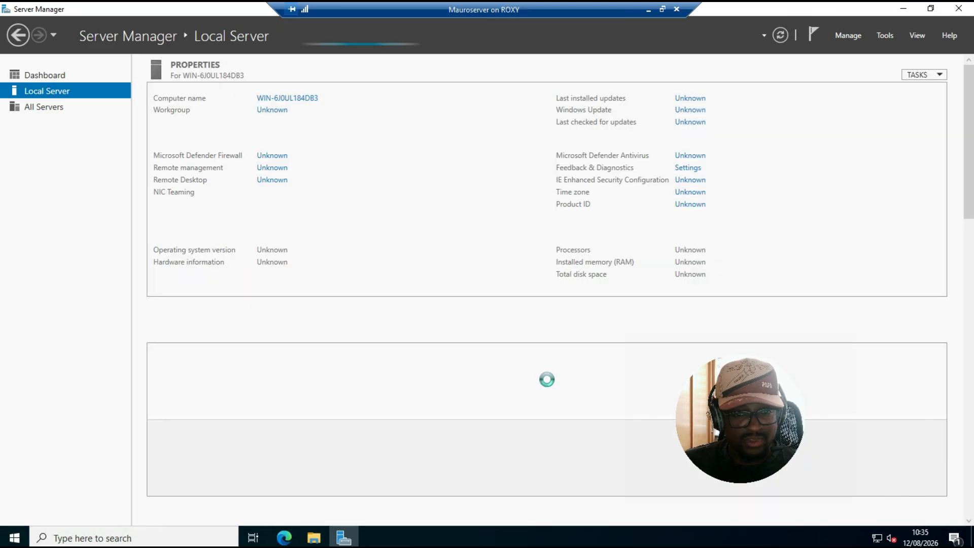
{"action": "left_click_drag", "start_coordinate": [769, 416], "coordinate": [888, 443]}
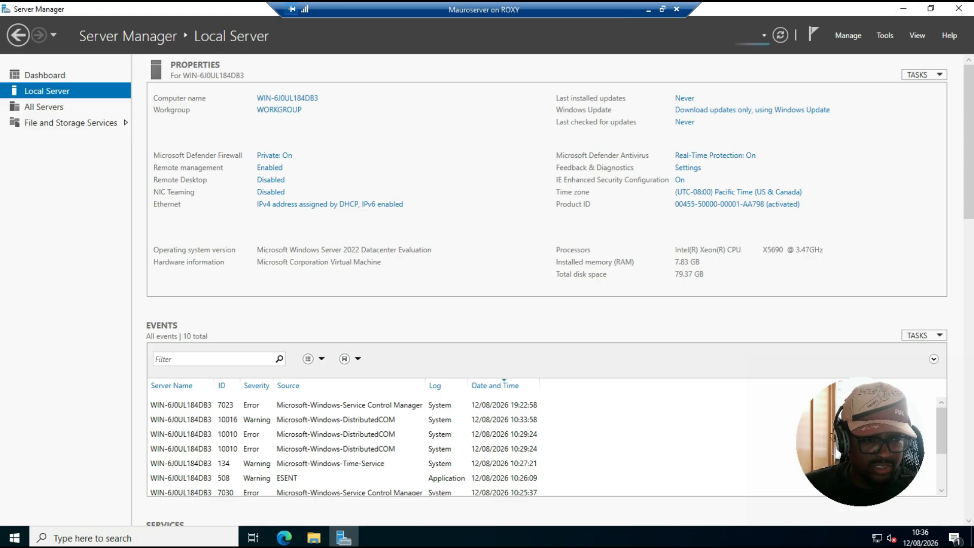
Open the Ethernet network connections from the Local Server properties and close the window again
{"action": "left_click", "coordinate": [337, 205]}
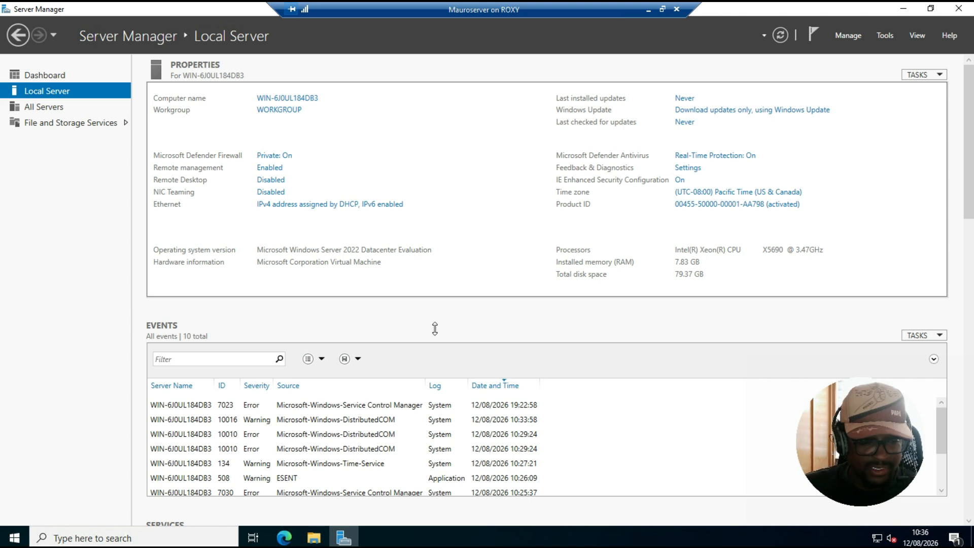
{"action": "left_click", "coordinate": [134, 538]}
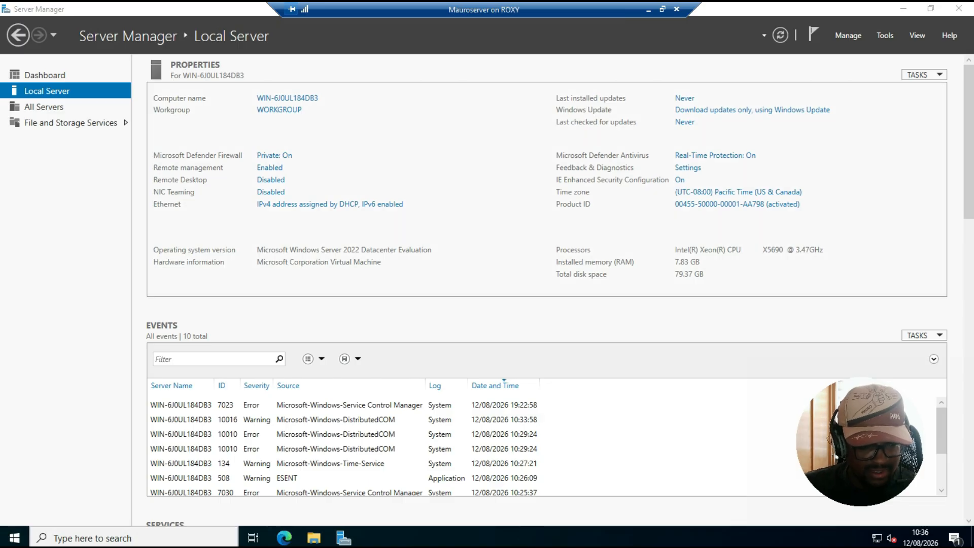
{"action": "left_click", "coordinate": [178, 536]}
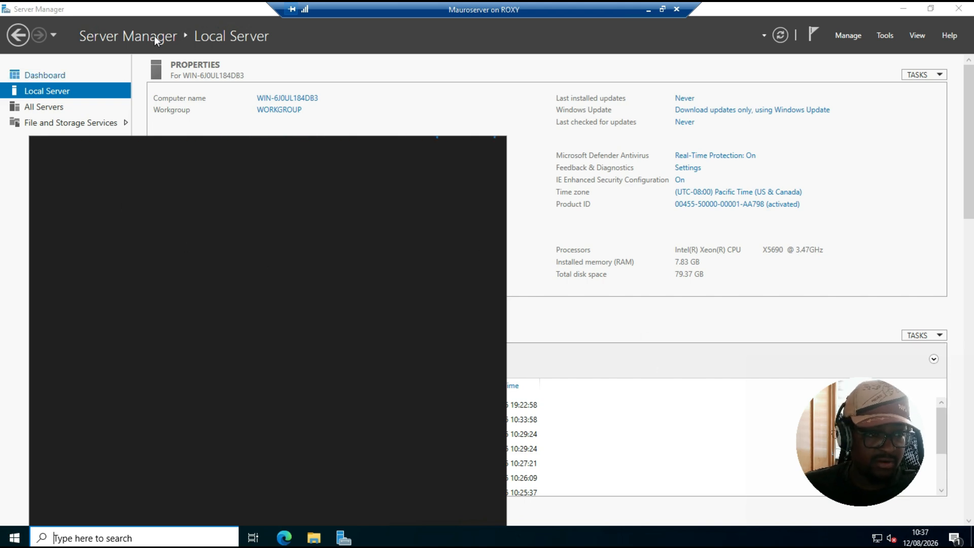
{"action": "left_click", "coordinate": [5, 250]}
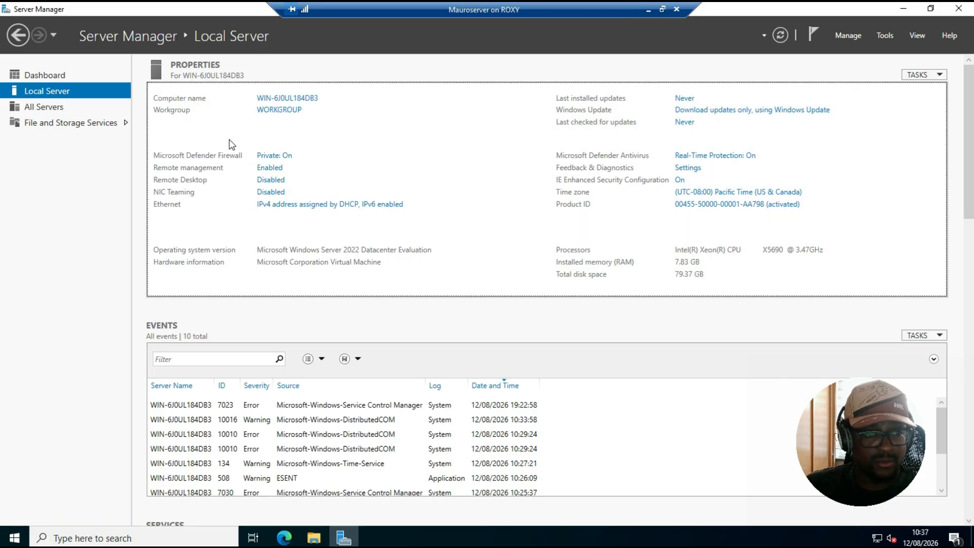
{"action": "left_click", "coordinate": [274, 207]}
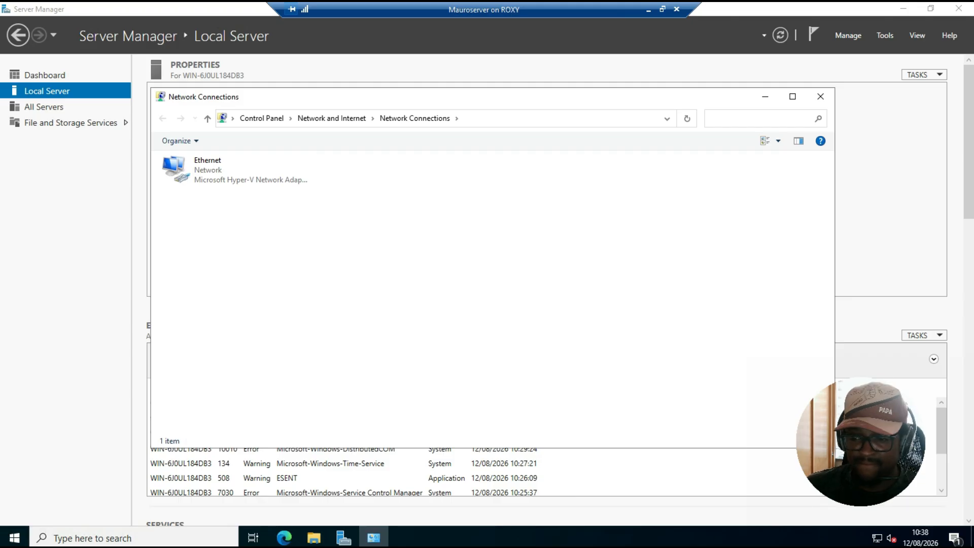
{"action": "key", "text": "alt+F4"}
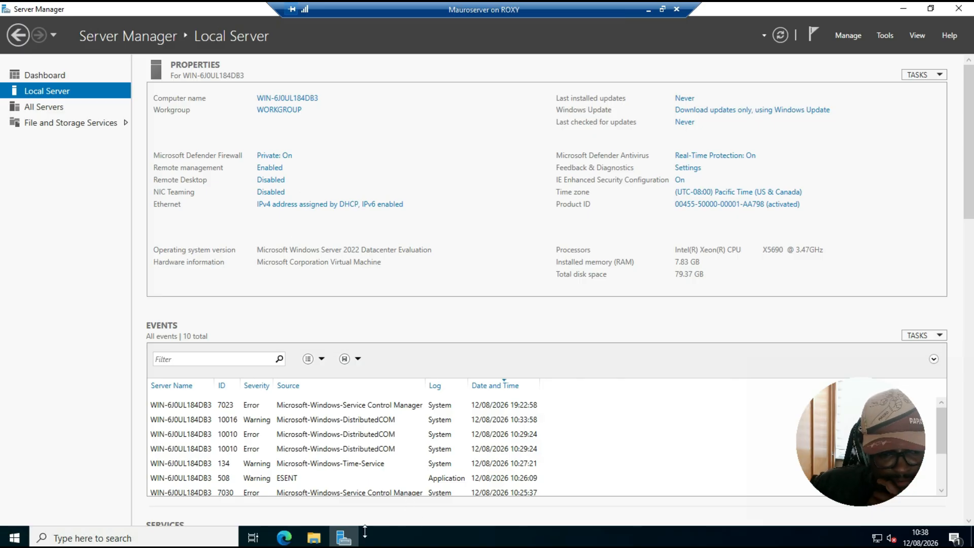
Open Command Prompt by searching for cmd
{"action": "left_click", "coordinate": [222, 538]}
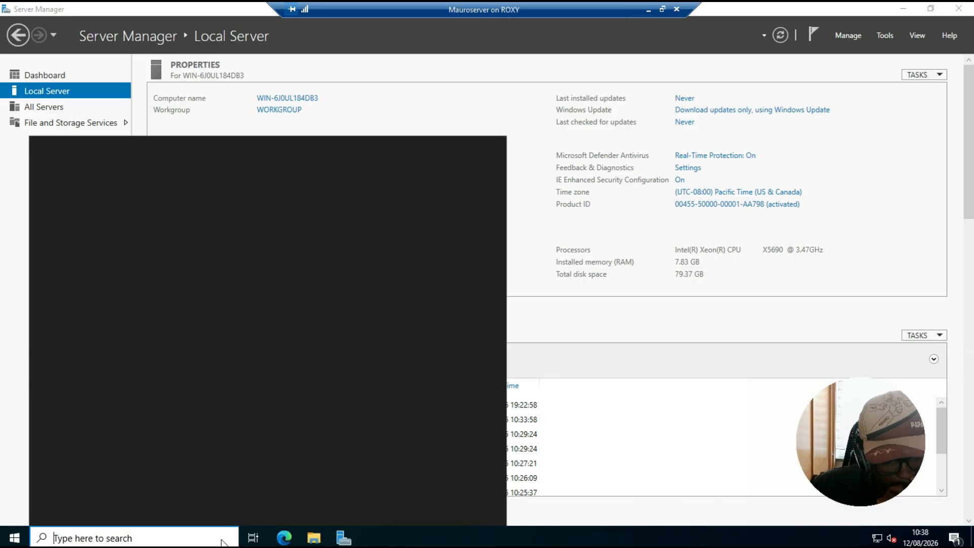
{"action": "type", "text": "cmd"}
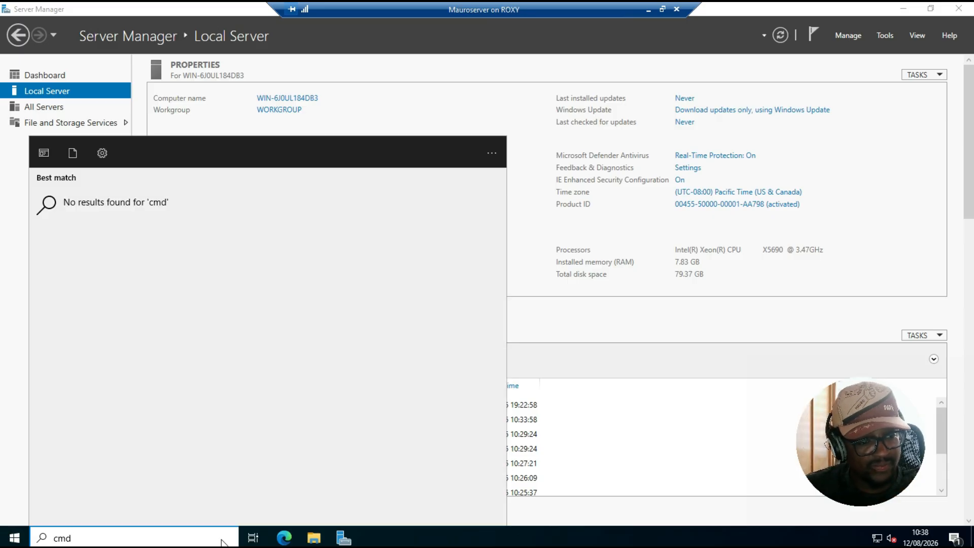
{"action": "key", "text": "BackSpace"}
{"action": "key", "text": "BackSpace"}
{"action": "key", "text": "BackSpace"}
{"action": "type", "text": "cmd"}
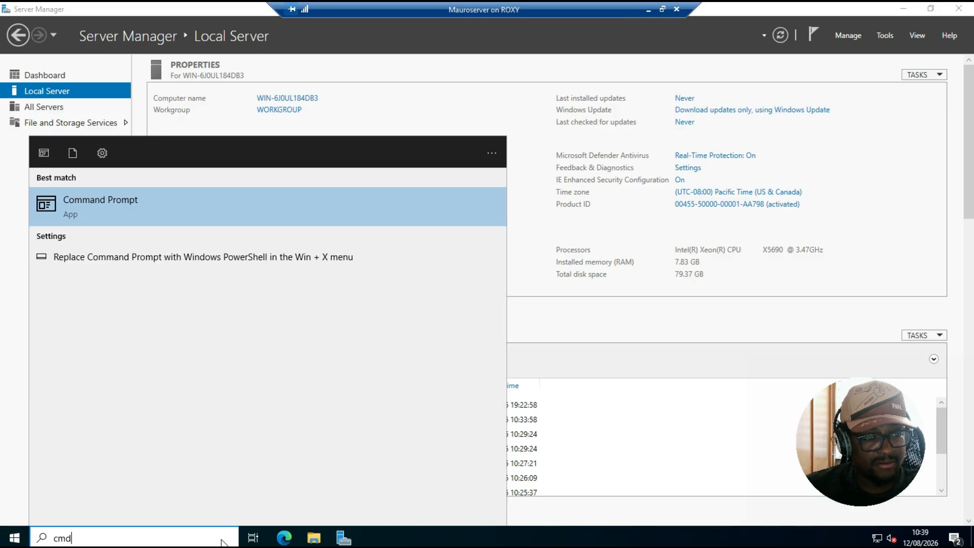
{"action": "key", "text": "Return"}
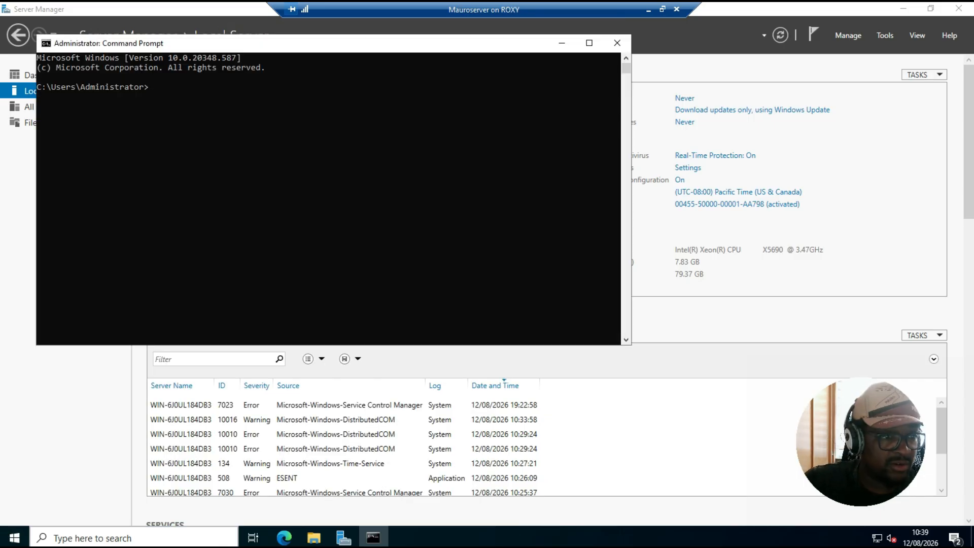
Run ipconfig and examine the IPv4 address, subnet mask and default gateway, then minimize Command Prompt
{"action": "type", "text": "ipconf"}
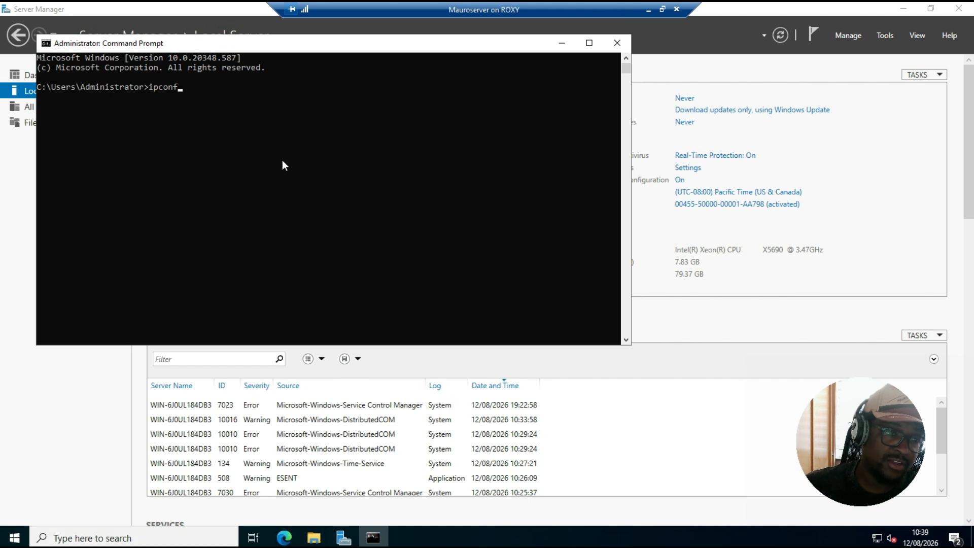
{"action": "left_click", "coordinate": [290, 177]}
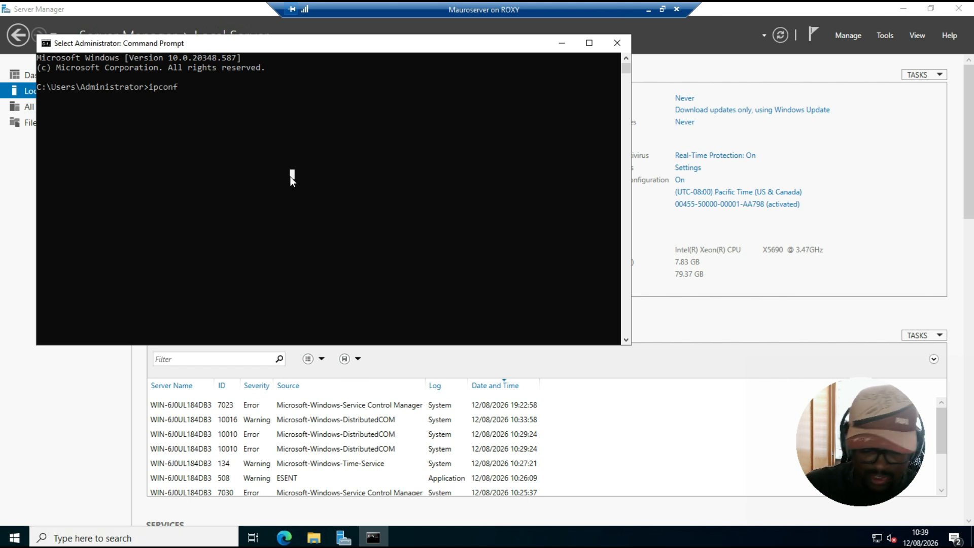
{"action": "type", "text": "ig"}
{"action": "key", "text": "Return"}
{"action": "key", "text": "Up"}
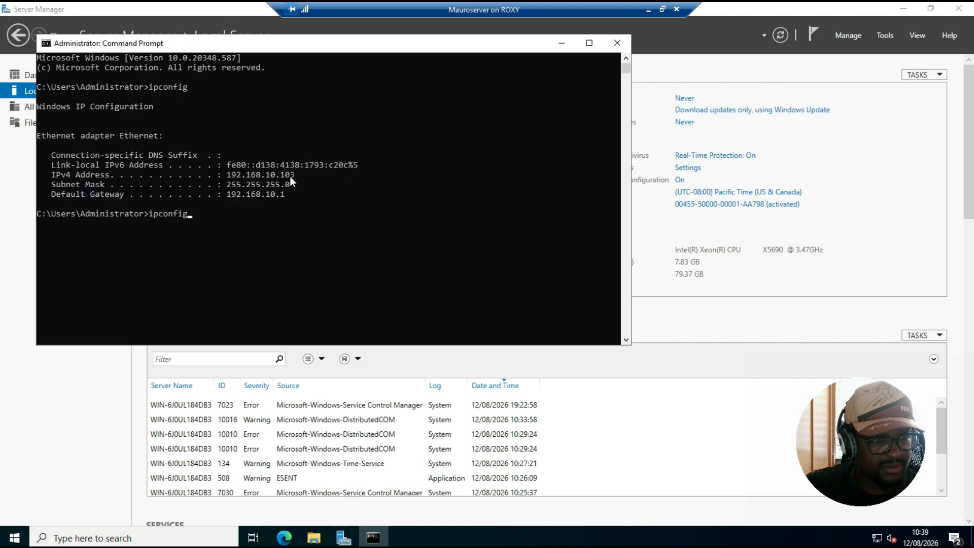
{"action": "left_click", "coordinate": [321, 194]}
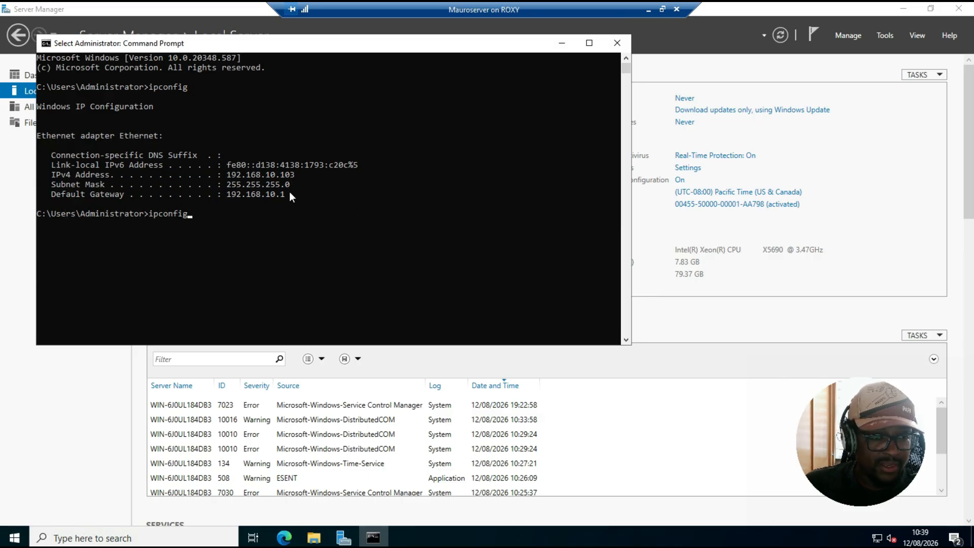
{"action": "left_click_drag", "start_coordinate": [225, 175], "coordinate": [301, 194]}
{"action": "left_click", "coordinate": [264, 211]}
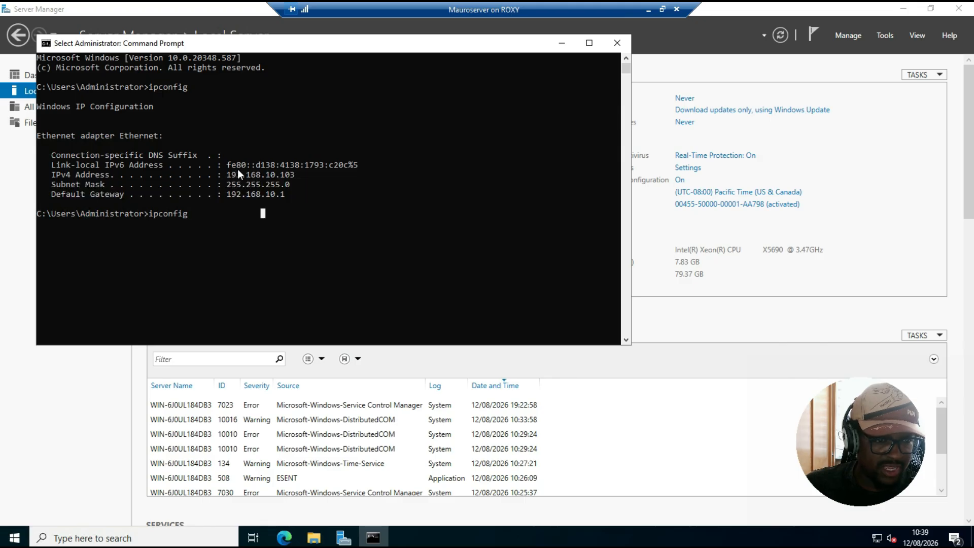
{"action": "left_click_drag", "start_coordinate": [226, 174], "coordinate": [297, 191]}
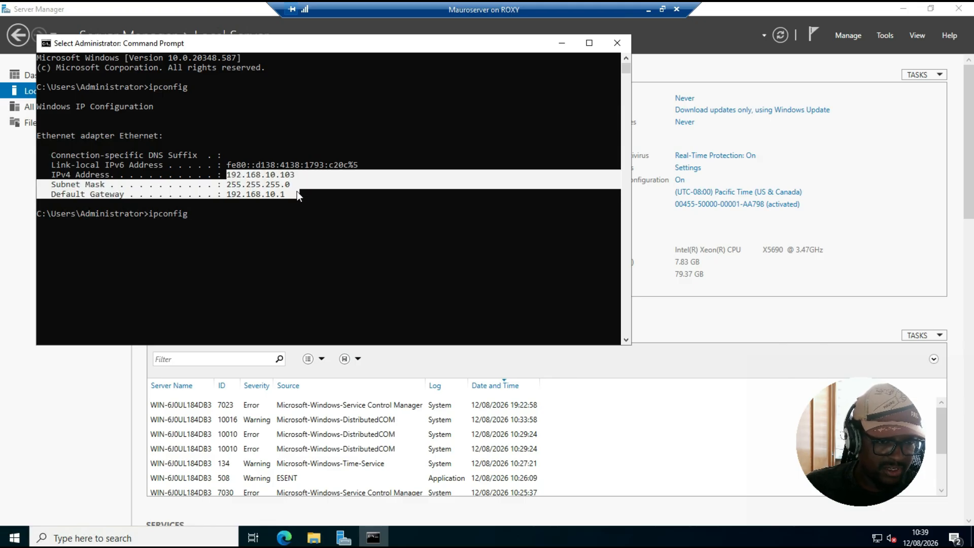
{"action": "left_click", "coordinate": [264, 249]}
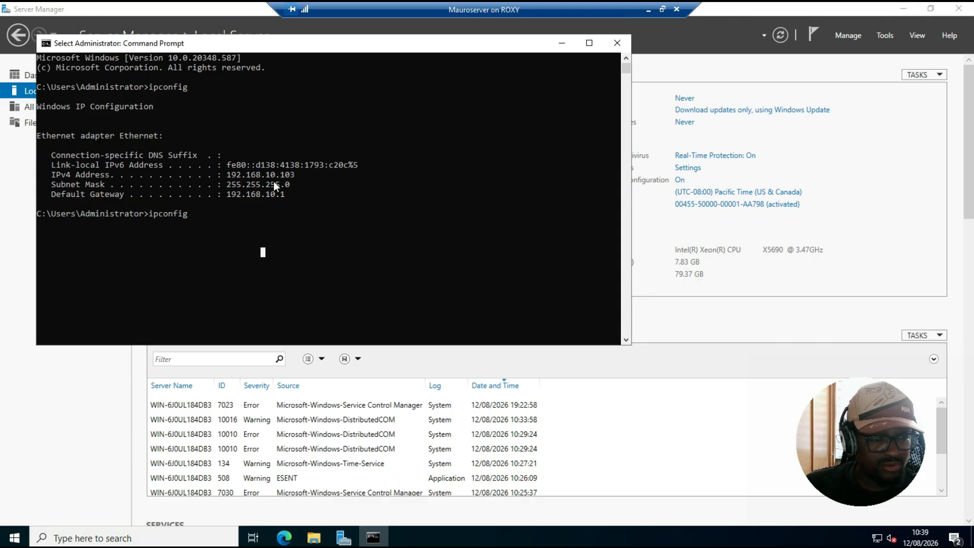
{"action": "left_click_drag", "start_coordinate": [225, 175], "coordinate": [311, 180]}
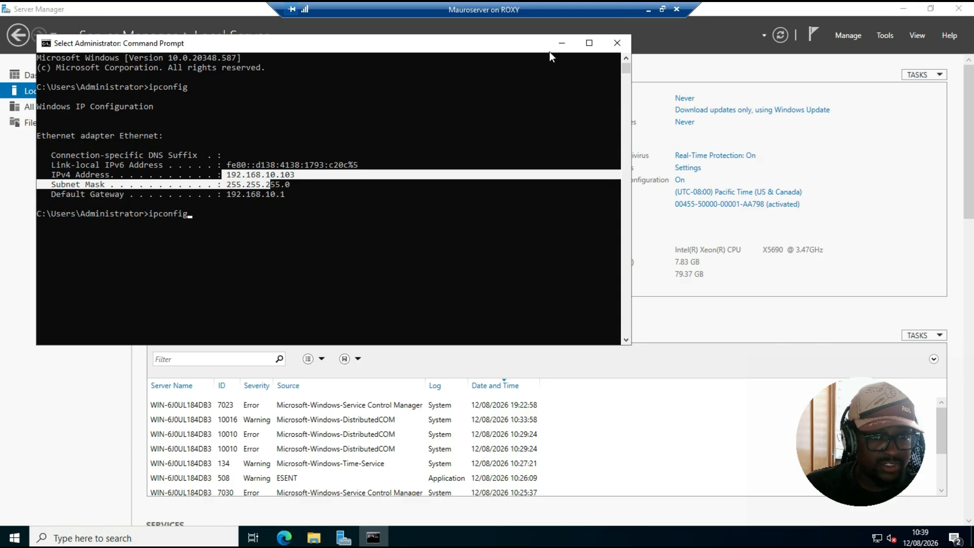
{"action": "left_click", "coordinate": [572, 46]}
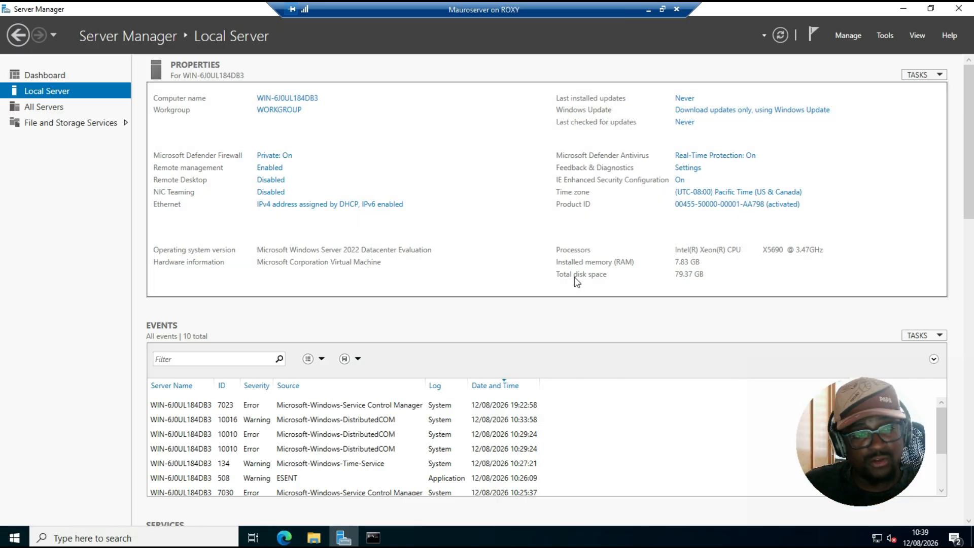
{"action": "left_click", "coordinate": [327, 205]}
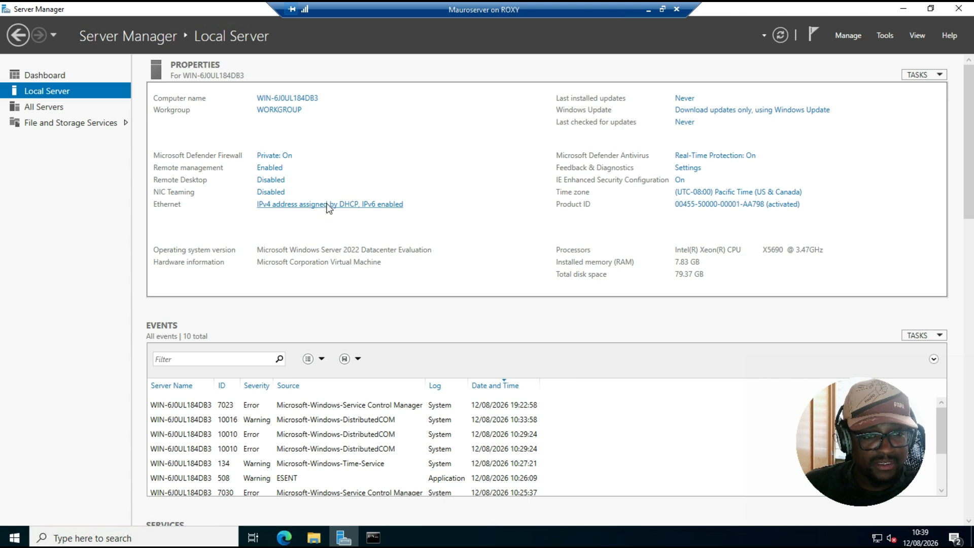
{"action": "left_click", "coordinate": [190, 162]}
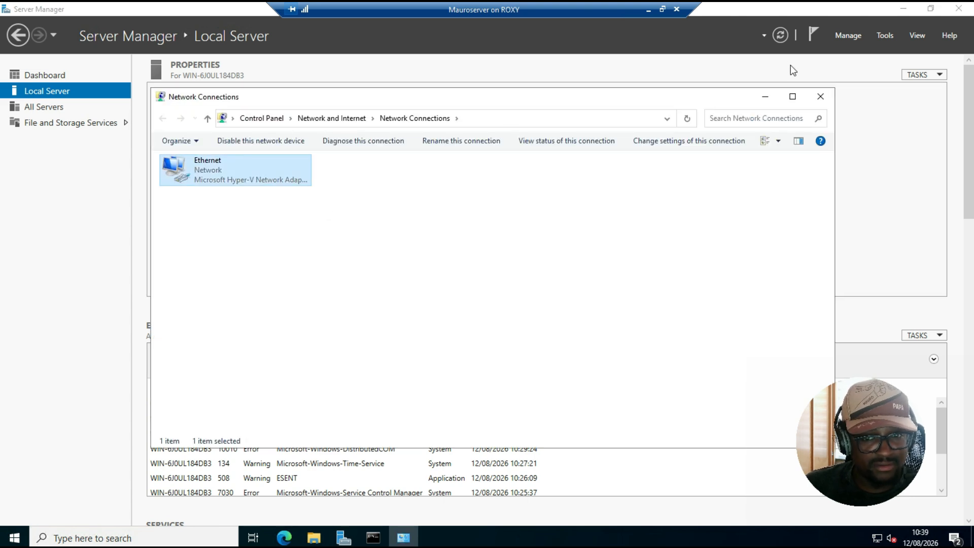
{"action": "left_click", "coordinate": [820, 96]}
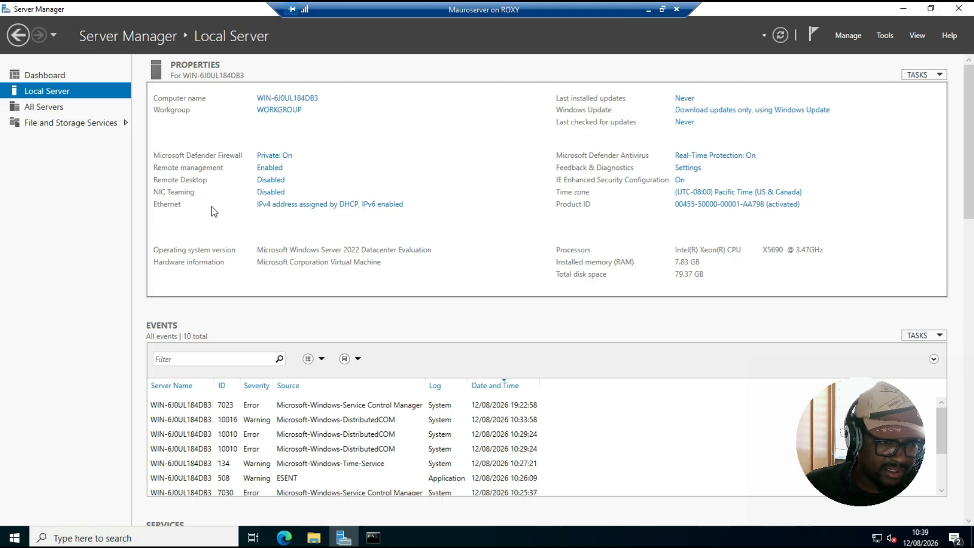
Open the Properties of the Ethernet connection from the Local Server's Ethernet link
{"action": "left_click", "coordinate": [282, 207]}
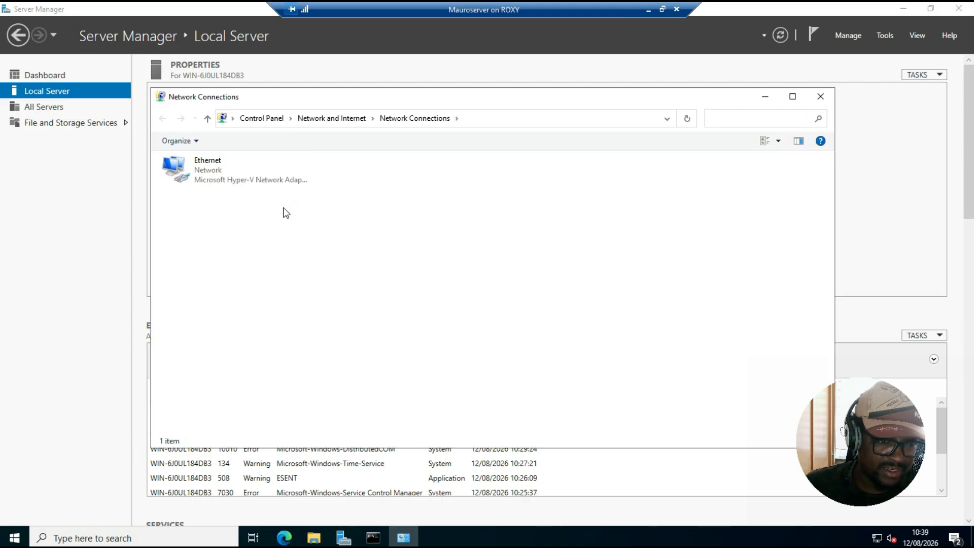
{"action": "left_click", "coordinate": [228, 181]}
{"action": "right_click", "coordinate": [231, 175]}
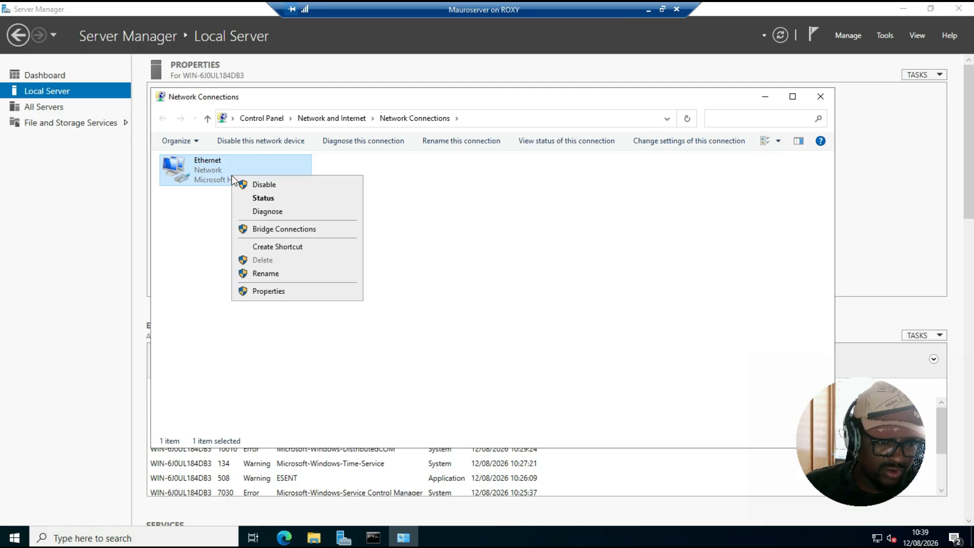
{"action": "left_click", "coordinate": [272, 297]}
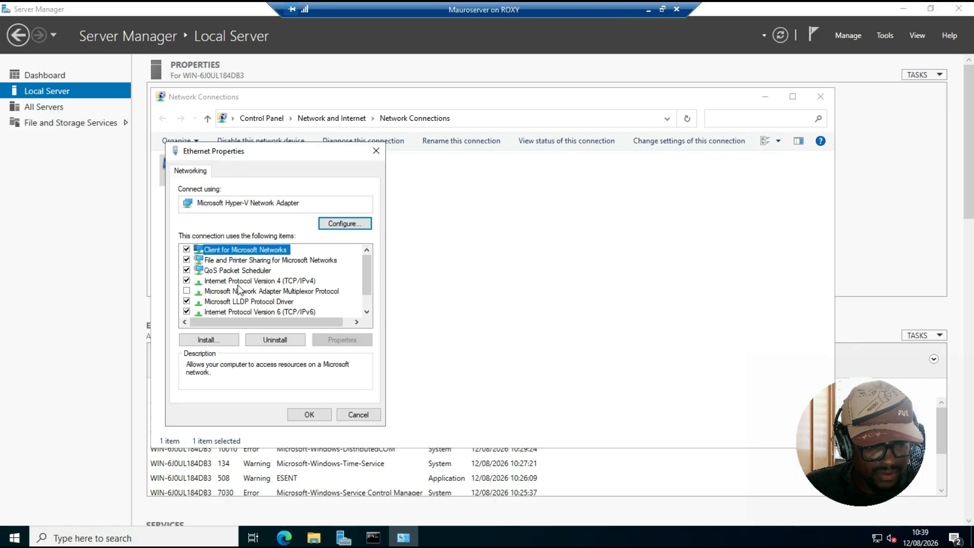
Open the IPv4 properties, switch to a static IP and set the address to 192.168.10.103 with mask 255.255.255.0
{"action": "double_click", "coordinate": [239, 282]}
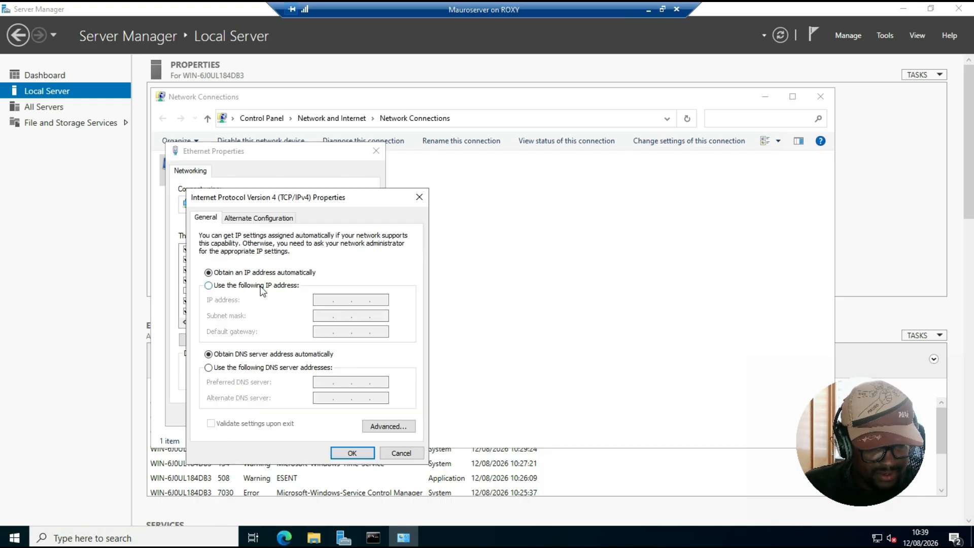
{"action": "left_click", "coordinate": [249, 285]}
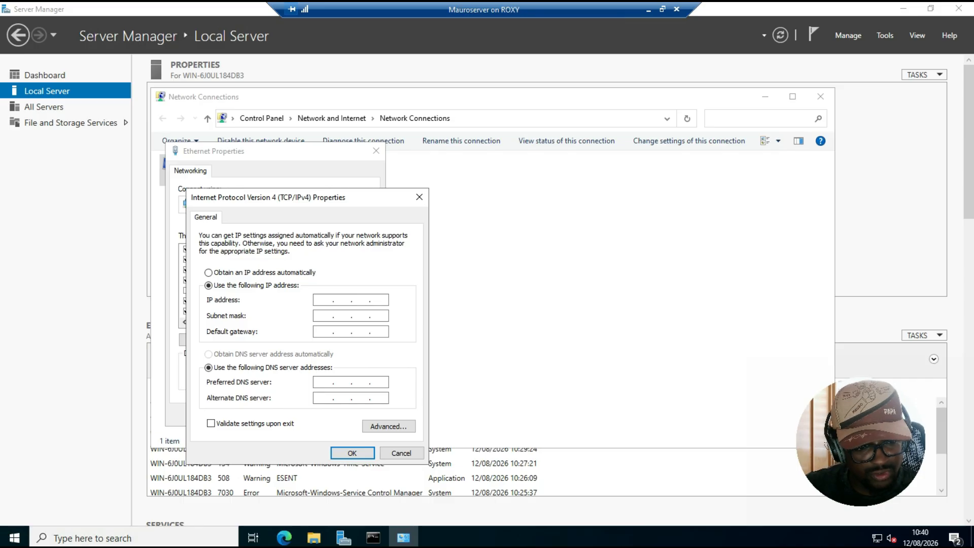
{"action": "type", "text": "4. . ."}
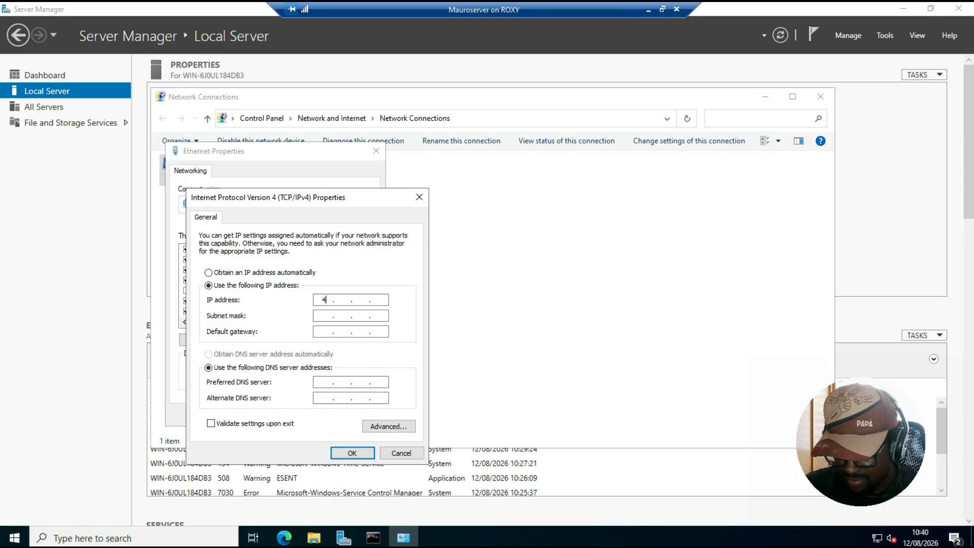
{"action": "key", "text": "BackSpace"}
{"action": "type", "text": "192 . 168 . "}
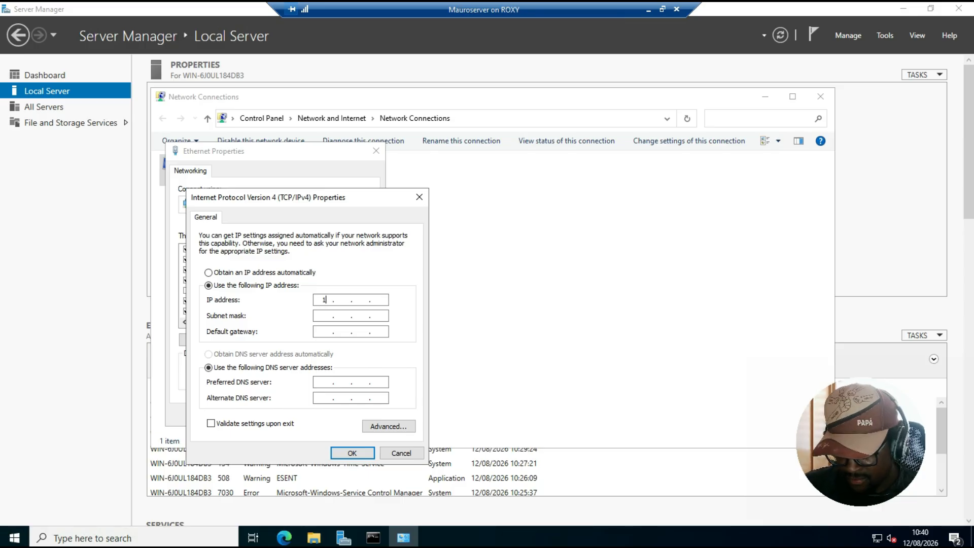
{"action": "type", "text": "10 . "}
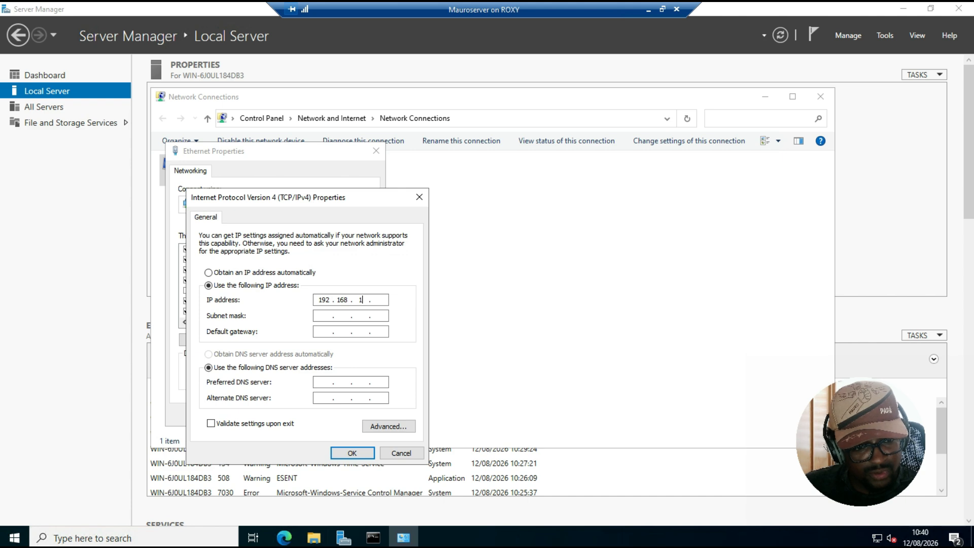
{"action": "type", "text": "103"}
{"action": "key", "text": "Tab"}
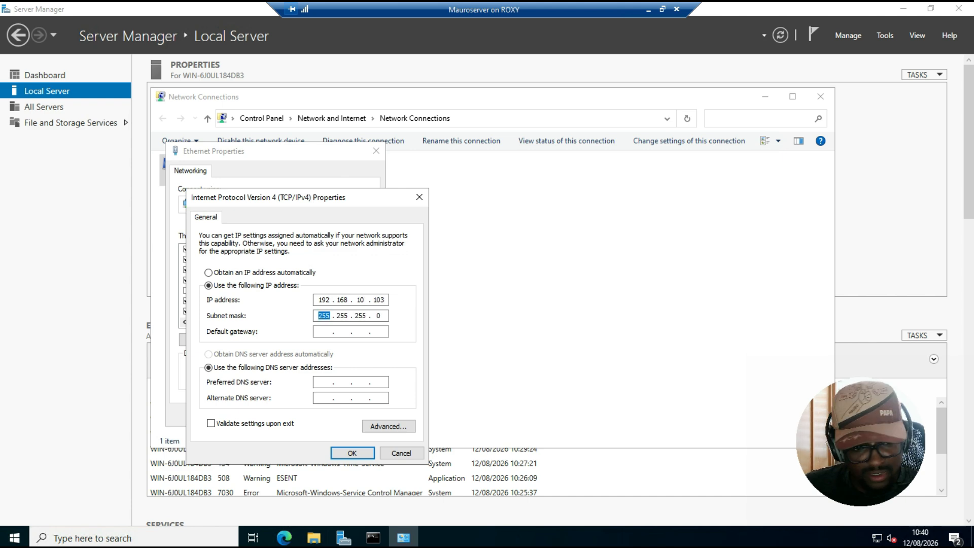
Set the default gateway to 192.168.10.1
{"action": "key", "text": "Tab"}
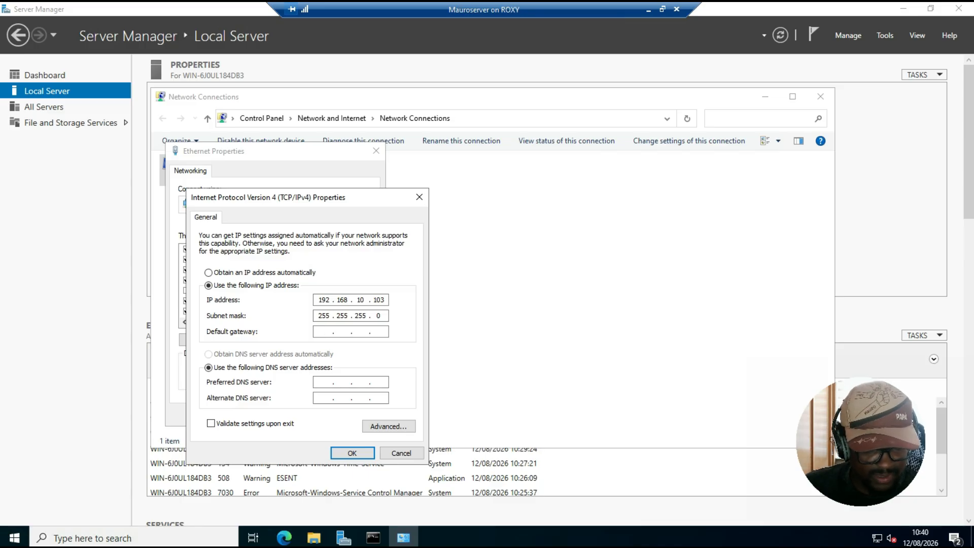
{"action": "type", "text": "192168"}
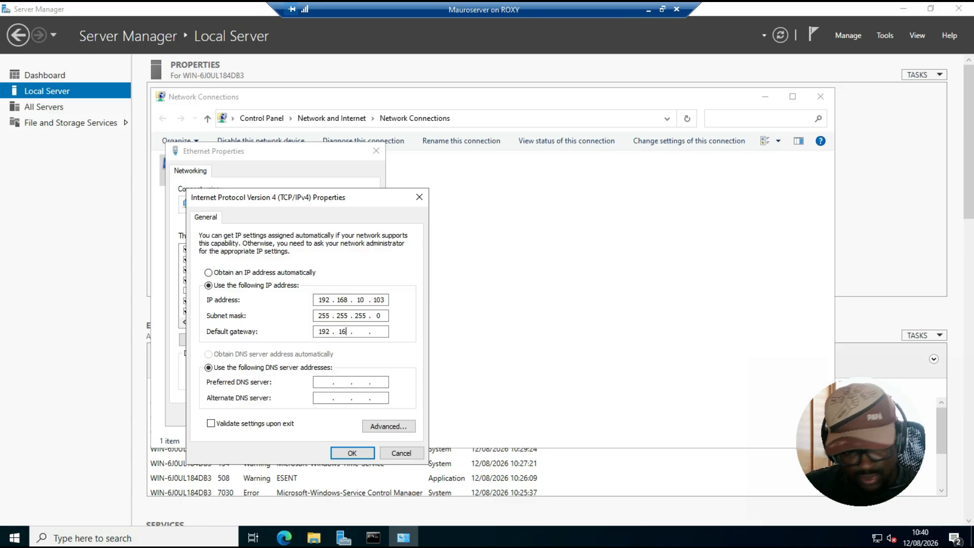
{"action": "type", "text": "1.1"}
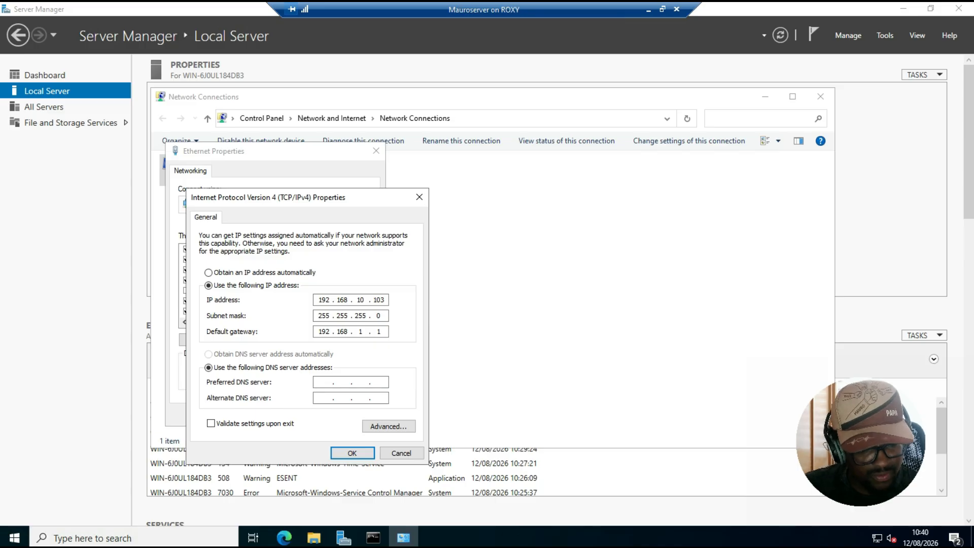
{"action": "type", "text": "0"}
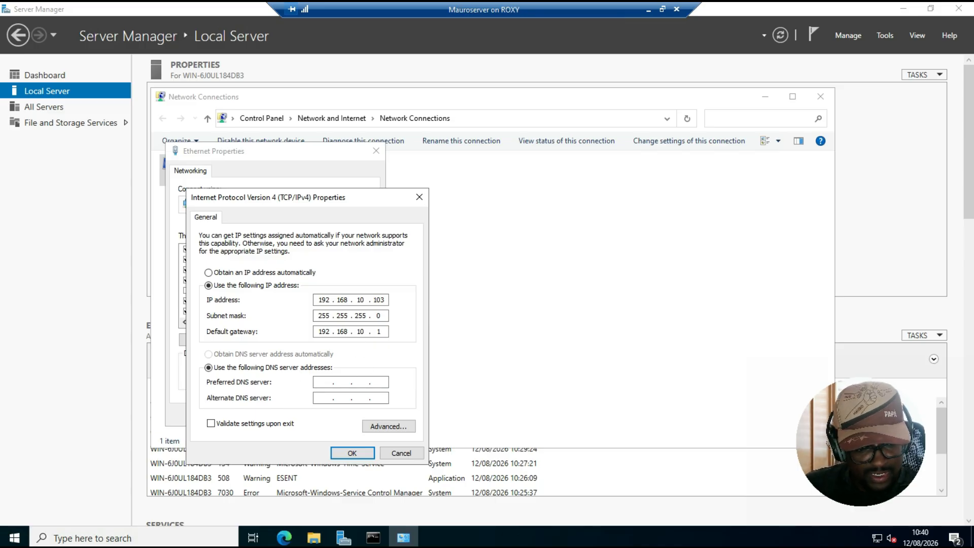
{"action": "double_click", "coordinate": [325, 332]}
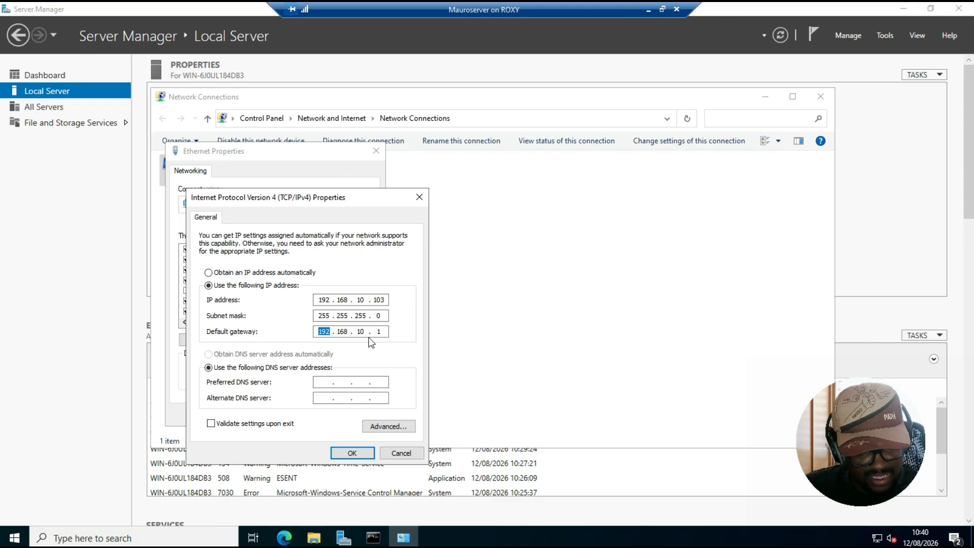
Set the preferred DNS server to 192.168.10.1 and the alternate DNS server to 192.168.10.10
{"action": "left_click", "coordinate": [325, 382]}
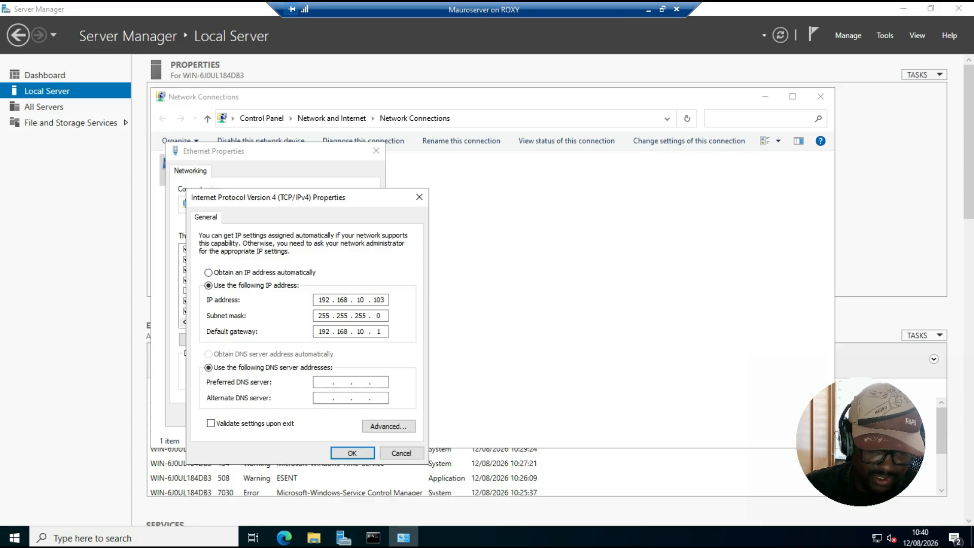
{"action": "type", "text": "192.168.10.1"}
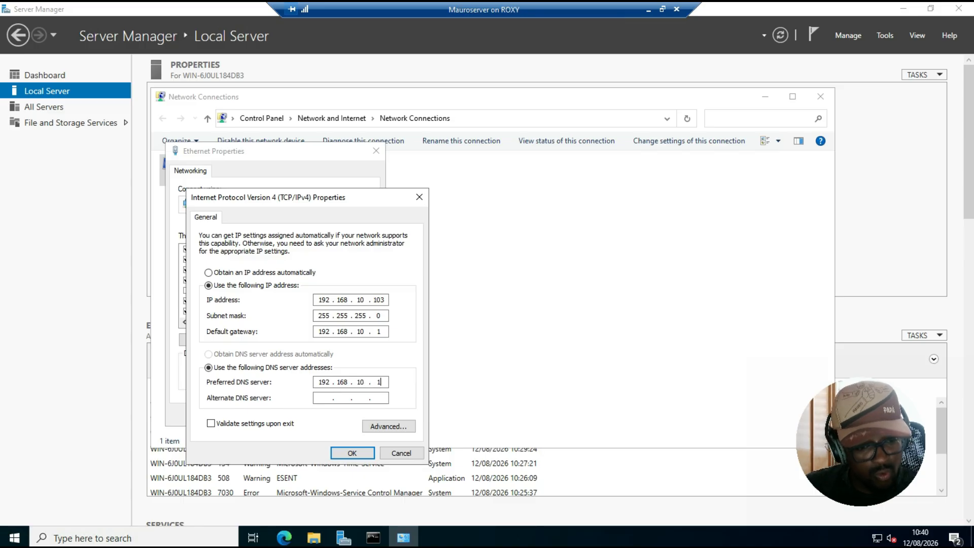
{"action": "type", "text": "192.168."}
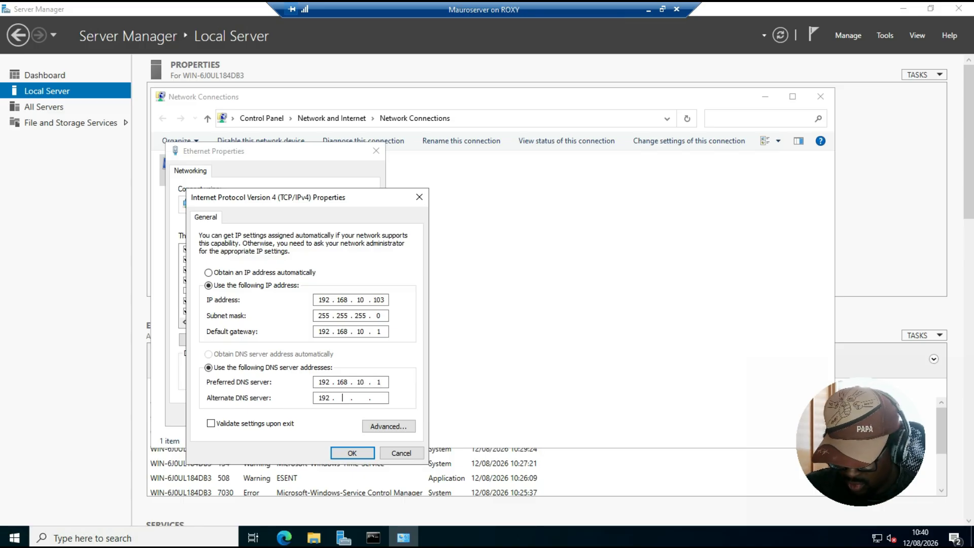
{"action": "type", "text": "10"}
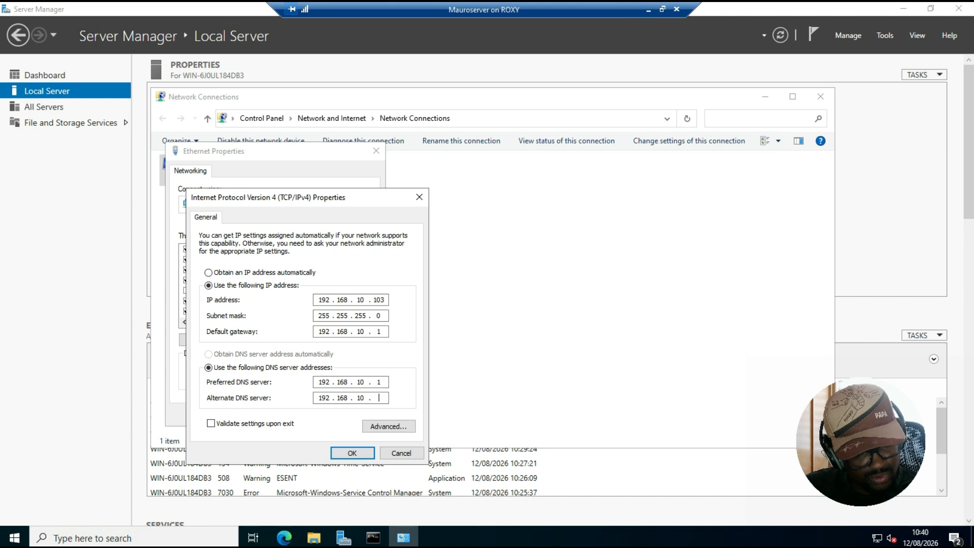
{"action": "type", "text": "10"}
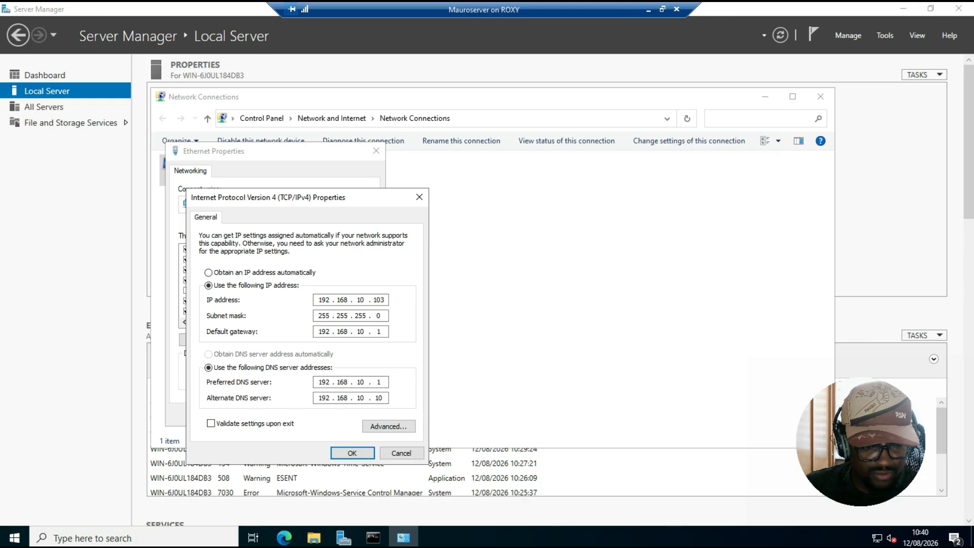
Apply the static IPv4 settings with validation on exit, and close the troubleshooter and the Network Connections window
{"action": "left_click", "coordinate": [209, 424]}
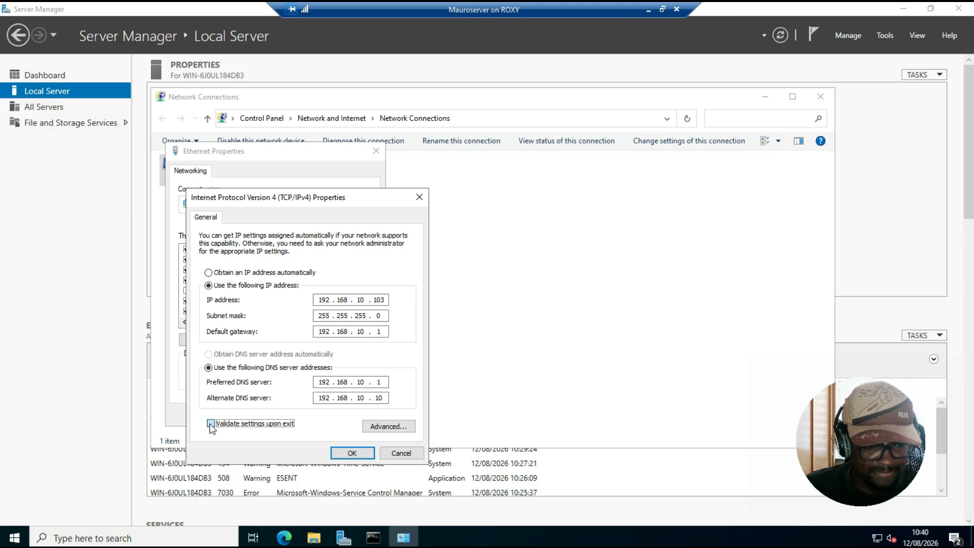
{"action": "left_click", "coordinate": [354, 453]}
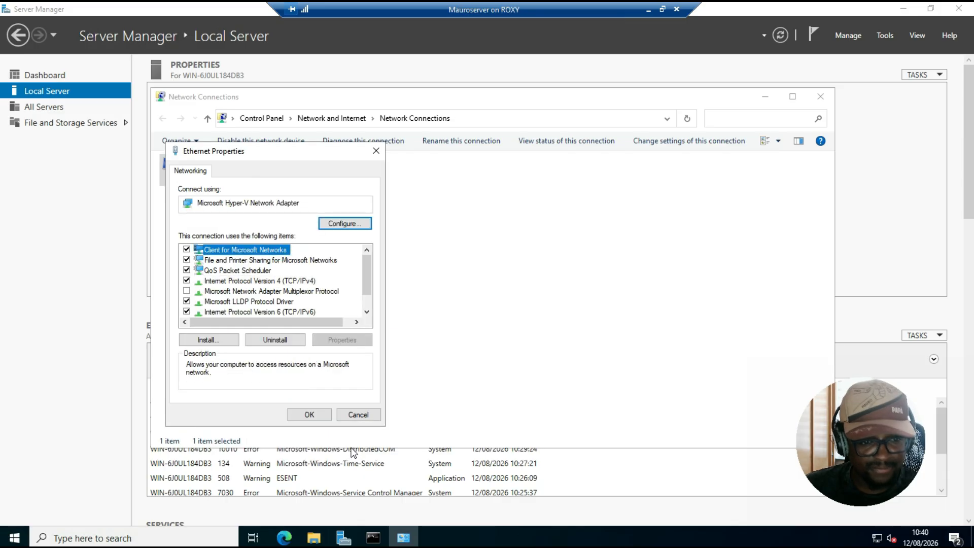
{"action": "left_click", "coordinate": [309, 414]}
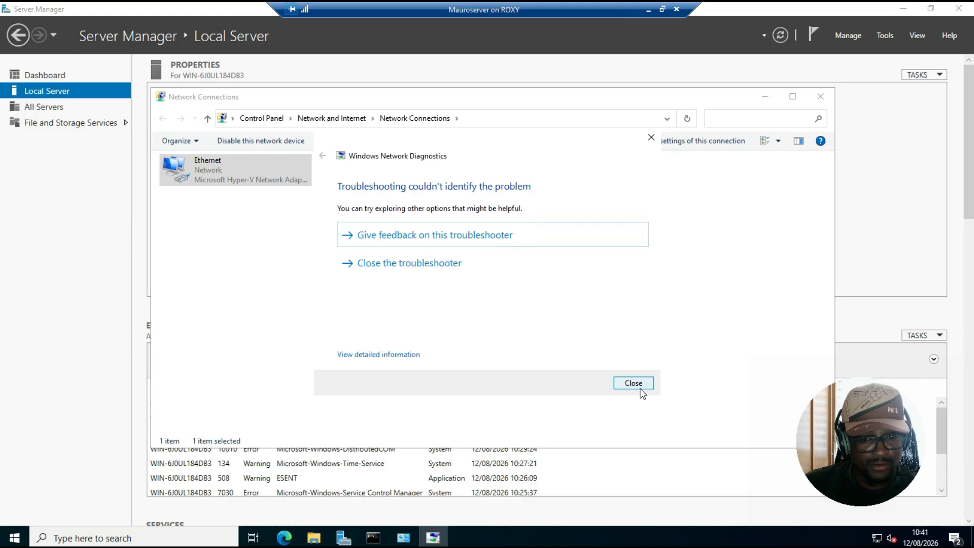
{"action": "left_click", "coordinate": [641, 383]}
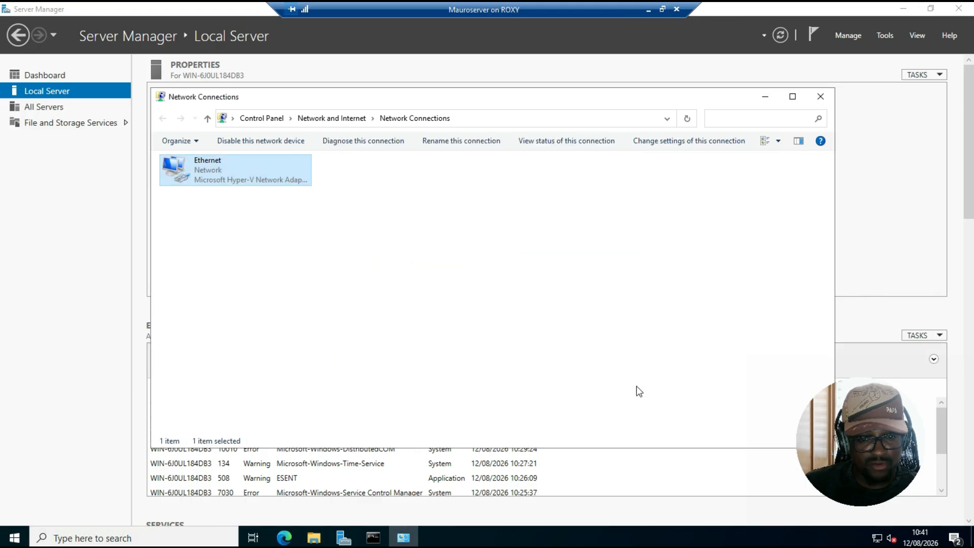
{"action": "left_click", "coordinate": [754, 191]}
{"action": "left_click", "coordinate": [821, 97]}
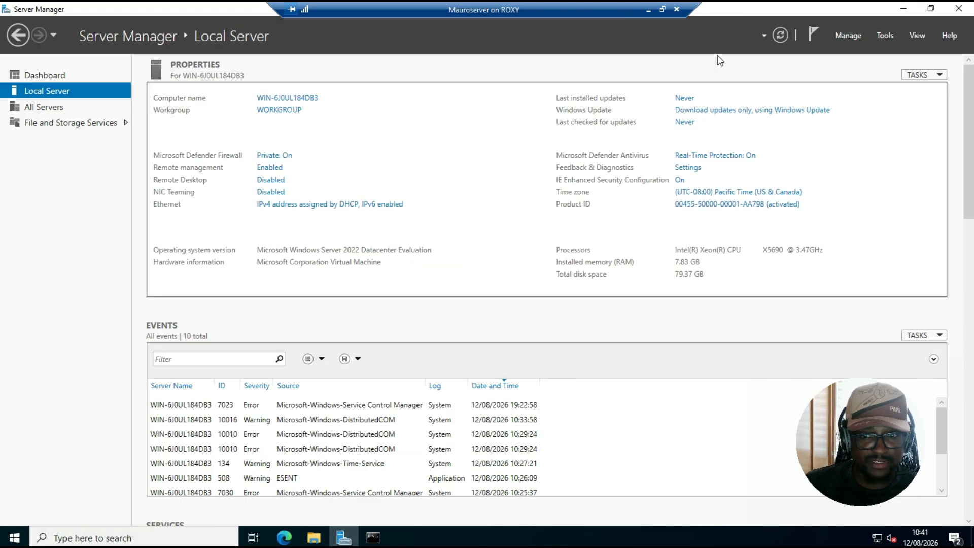
Enable Remote Desktop, allowing remote connections to this computer
{"action": "left_click", "coordinate": [783, 38]}
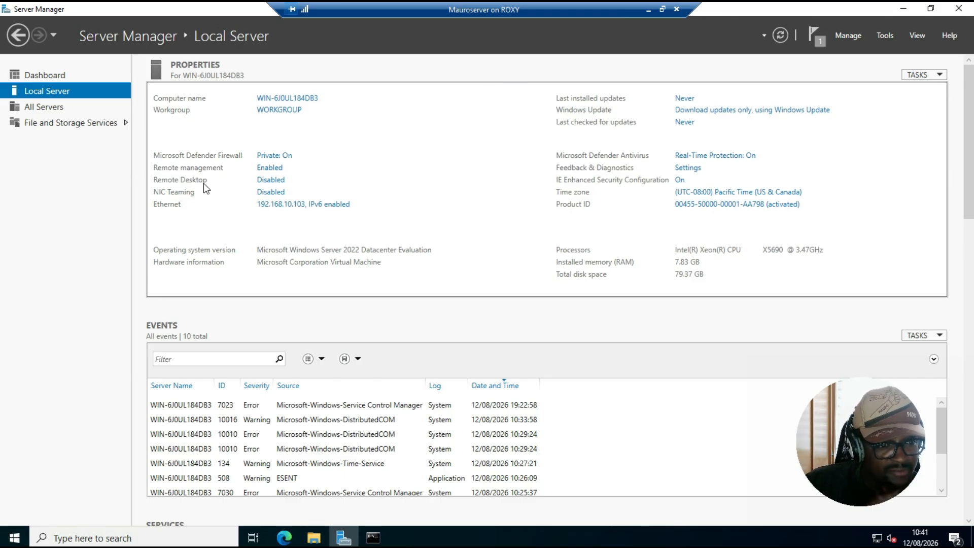
{"action": "left_click", "coordinate": [271, 180]}
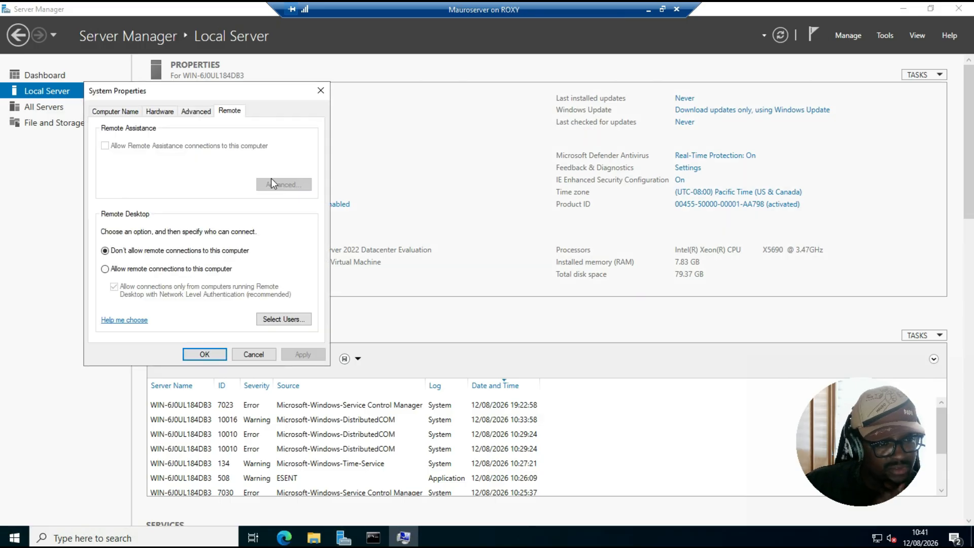
{"action": "left_click", "coordinate": [118, 269]}
{"action": "key", "text": "Return"}
{"action": "left_click", "coordinate": [305, 355]}
{"action": "left_click", "coordinate": [208, 355]}
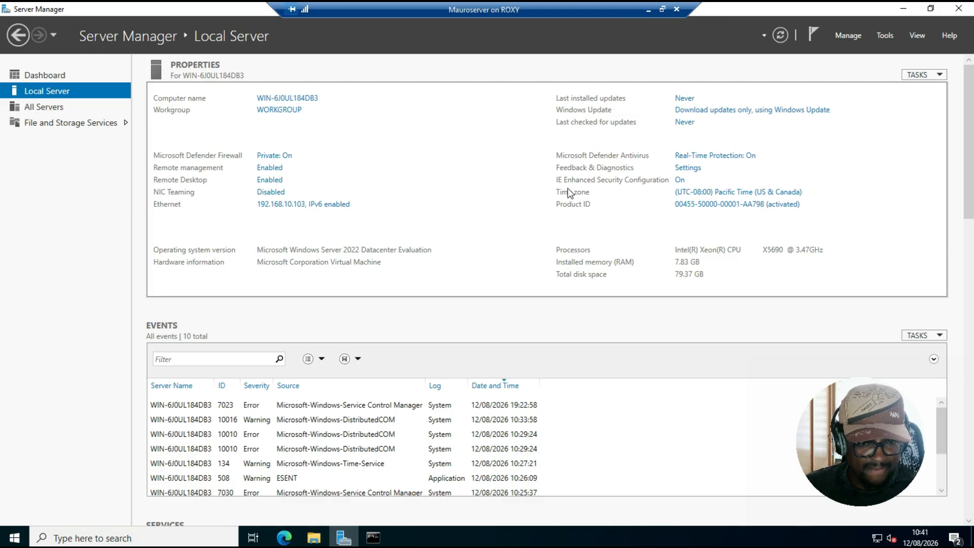
Set the server's time zone to (UTC+01:00) Brussels, Copenhagen, Madrid, Paris
{"action": "left_click", "coordinate": [736, 195]}
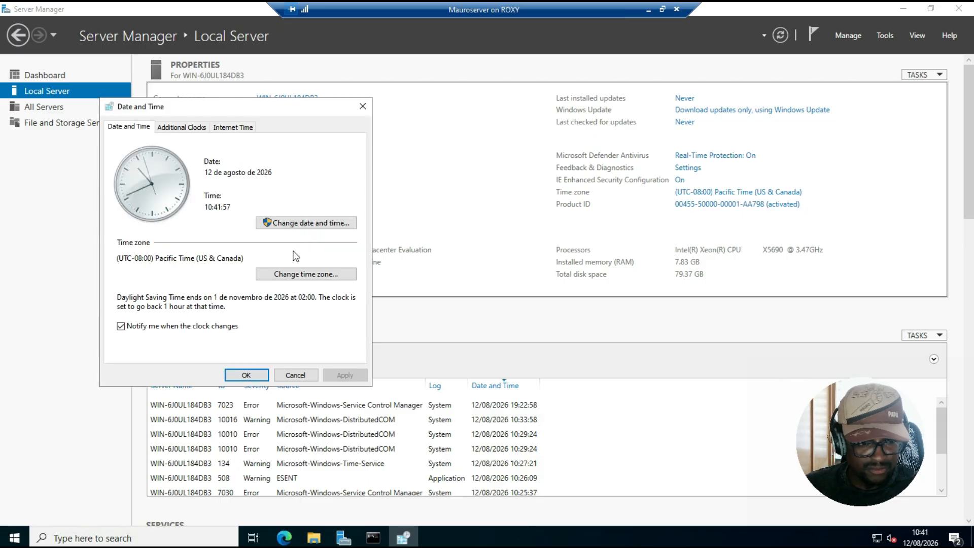
{"action": "left_click", "coordinate": [330, 274]}
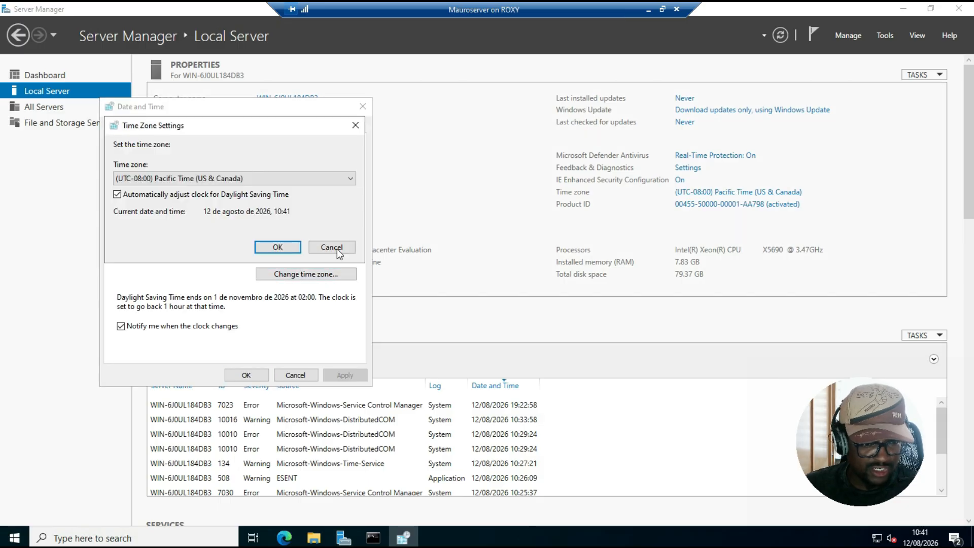
{"action": "left_click", "coordinate": [336, 179]}
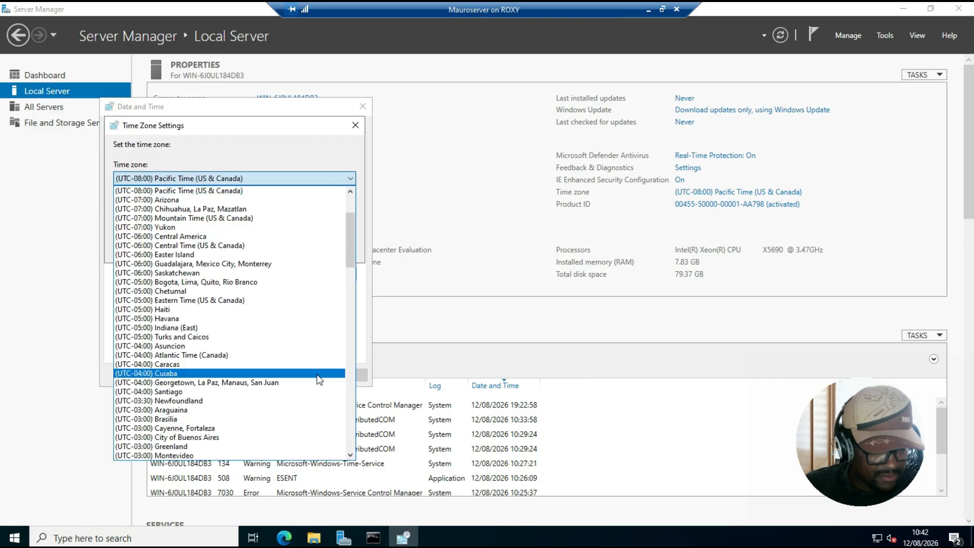
{"action": "scroll", "coordinate": [293, 301], "scroll_direction": "down", "scroll_amount": 2}
{"action": "scroll", "coordinate": [292, 301], "scroll_direction": "down", "scroll_amount": 4}
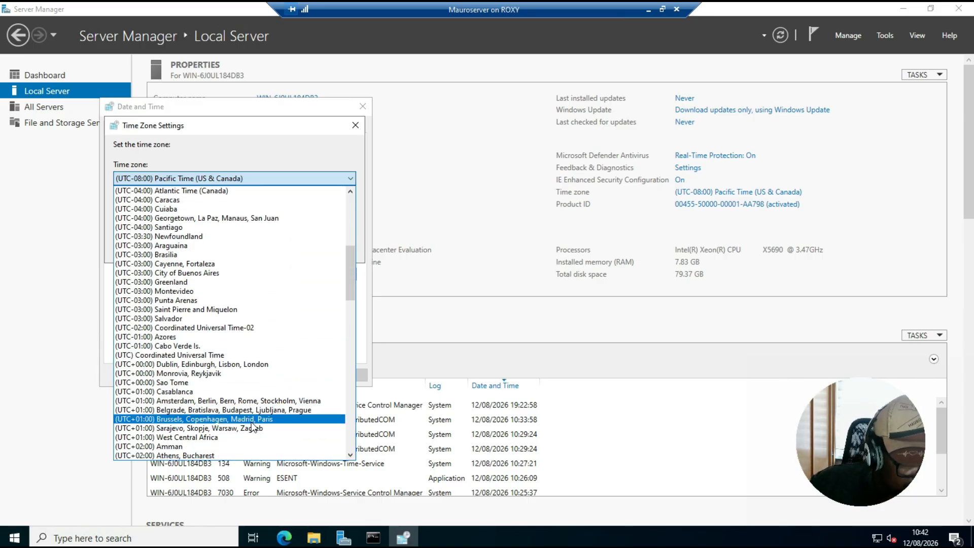
{"action": "left_click", "coordinate": [256, 419]}
{"action": "left_click", "coordinate": [268, 243]}
{"action": "left_click", "coordinate": [246, 375]}
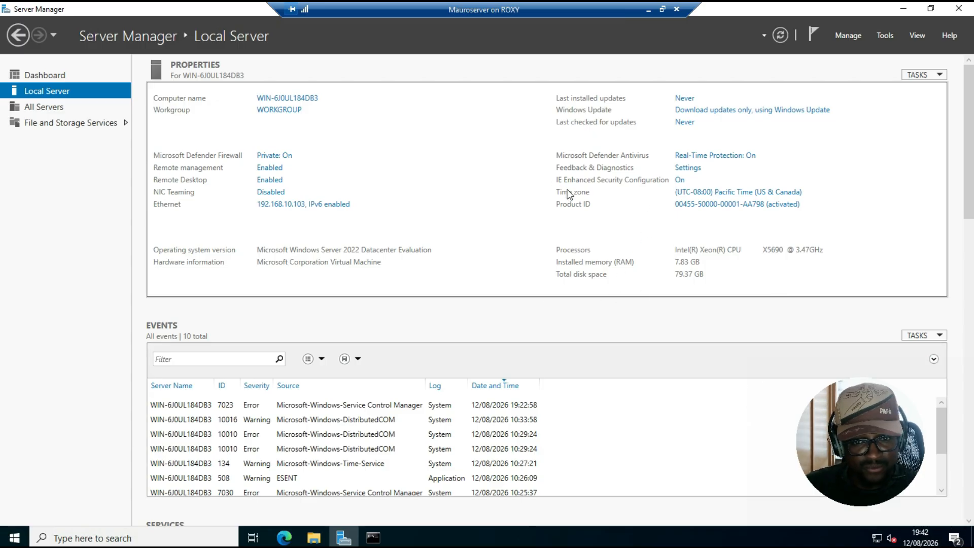
Rename the computer to nikeserver in the computer name change dialog
{"action": "left_click", "coordinate": [298, 100]}
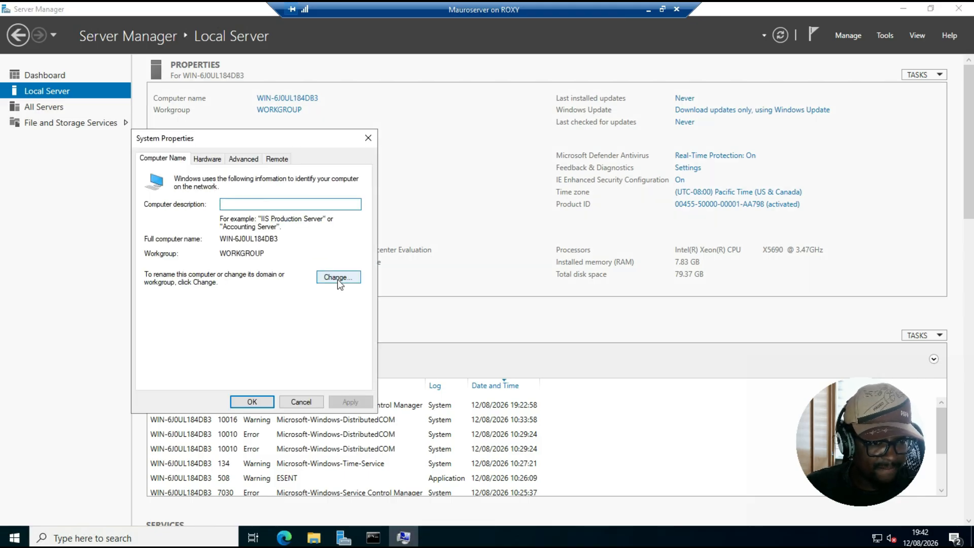
{"action": "left_click", "coordinate": [368, 139]}
{"action": "left_click", "coordinate": [294, 98]}
{"action": "left_click", "coordinate": [239, 182]}
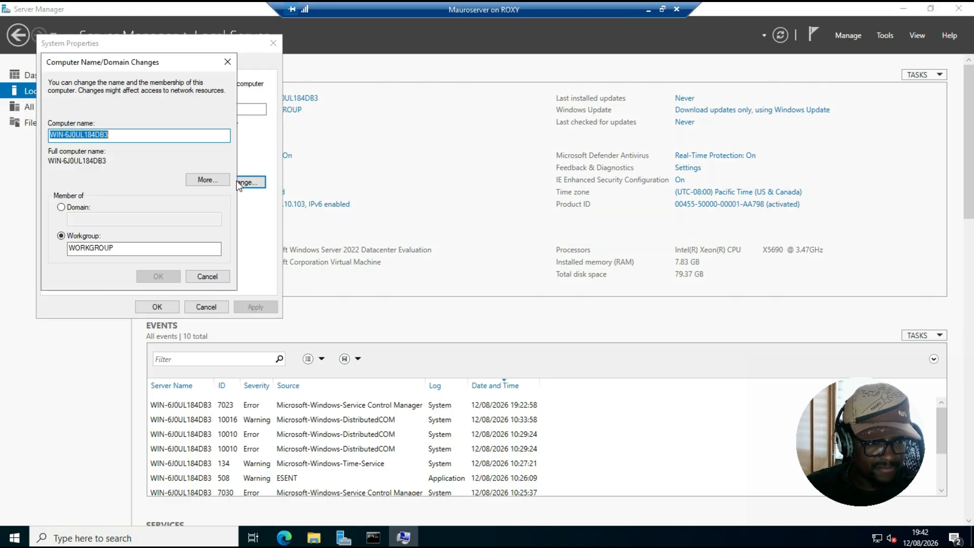
{"action": "left_click", "coordinate": [204, 182]}
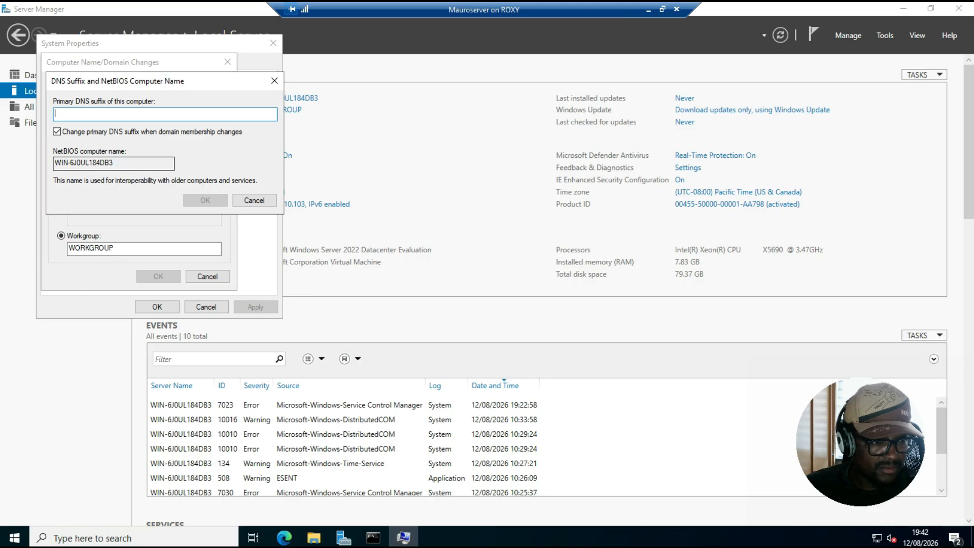
{"action": "left_click", "coordinate": [255, 199]}
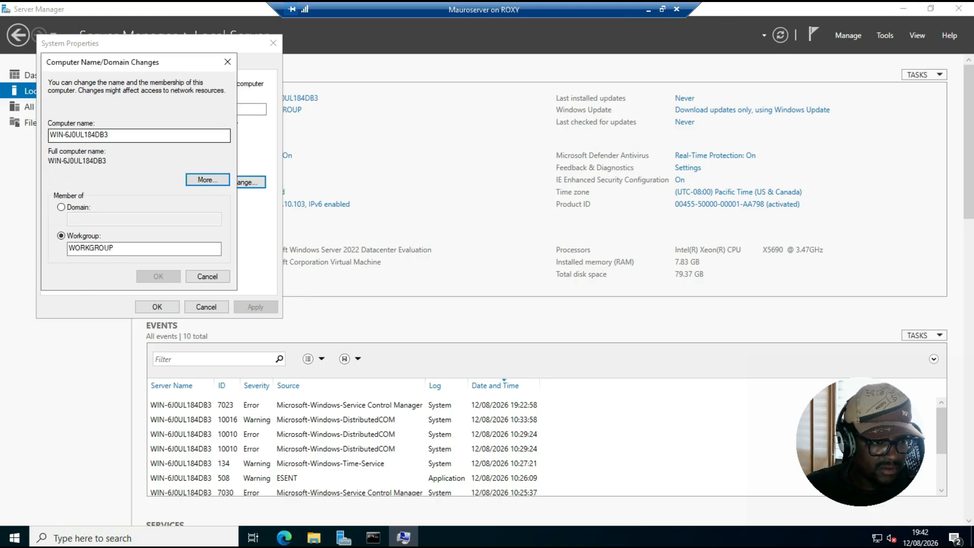
{"action": "key", "text": "shift+Tab"}
{"action": "key", "text": "BackSpace"}
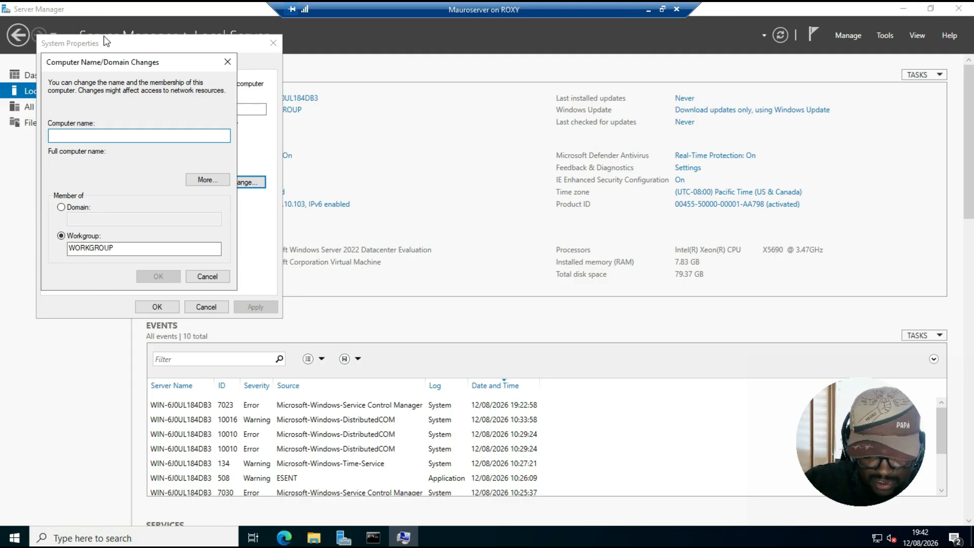
{"action": "type", "text": "ki"}
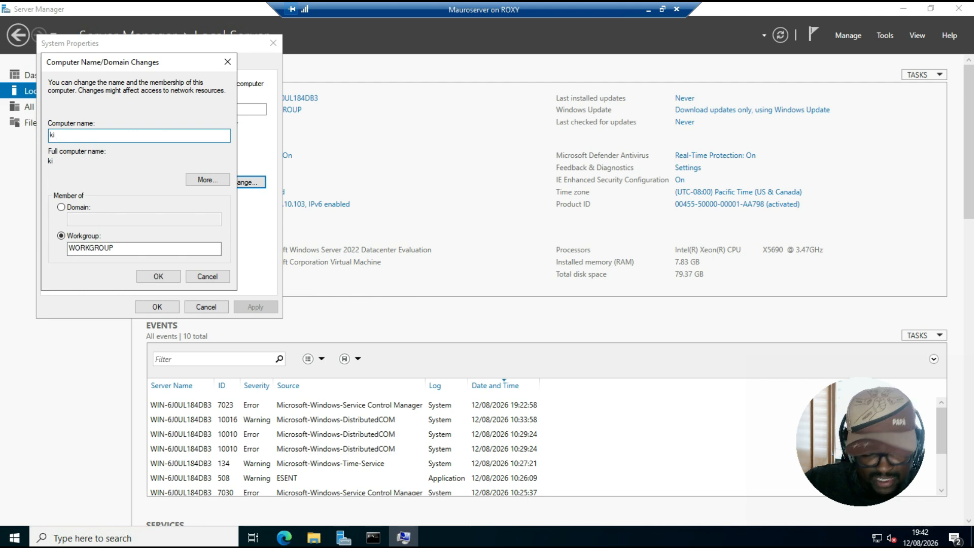
{"action": "key", "text": "BackSpace"}
{"action": "key", "text": "BackSpace"}
{"action": "type", "text": "nikeserver"}
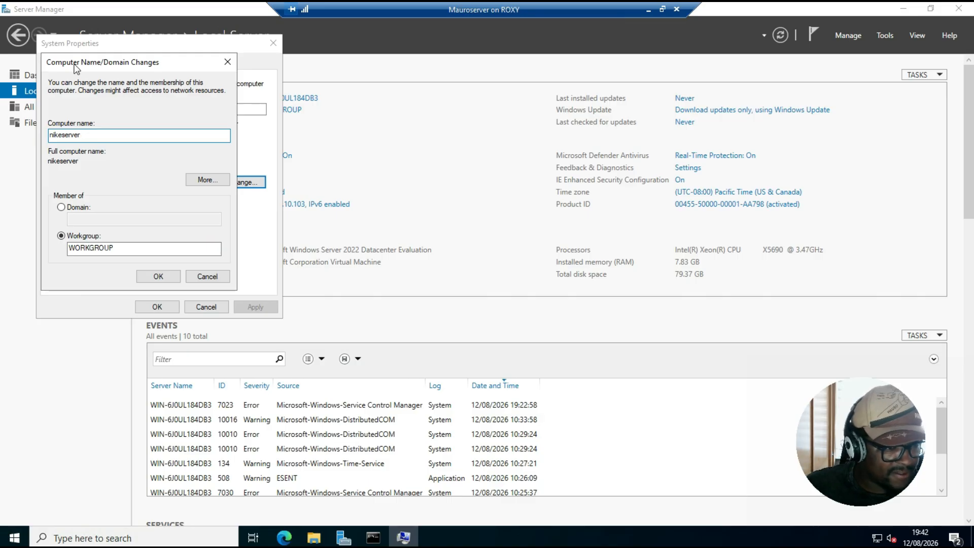
Confirm the computer name change, close System Properties and choose to restart later
{"action": "left_click", "coordinate": [157, 275]}
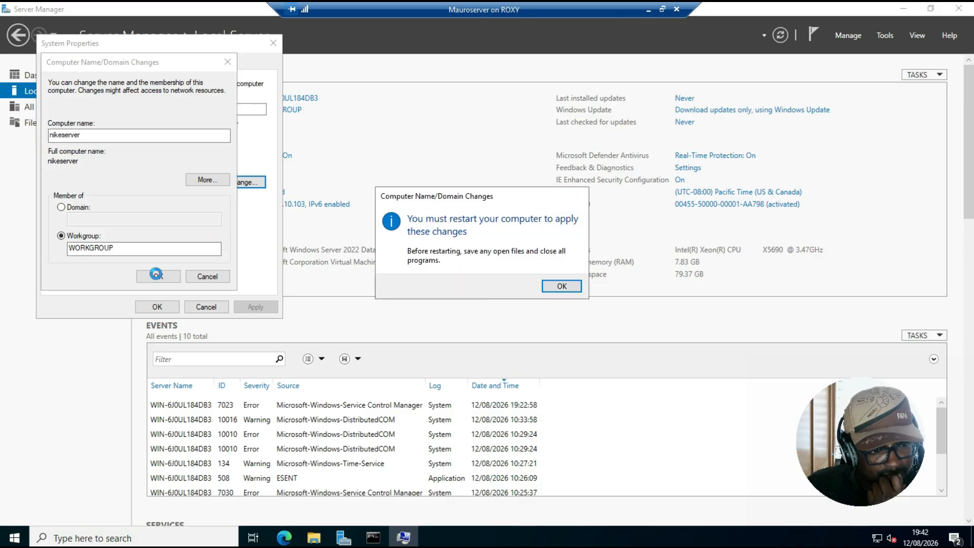
{"action": "left_click", "coordinate": [561, 287]}
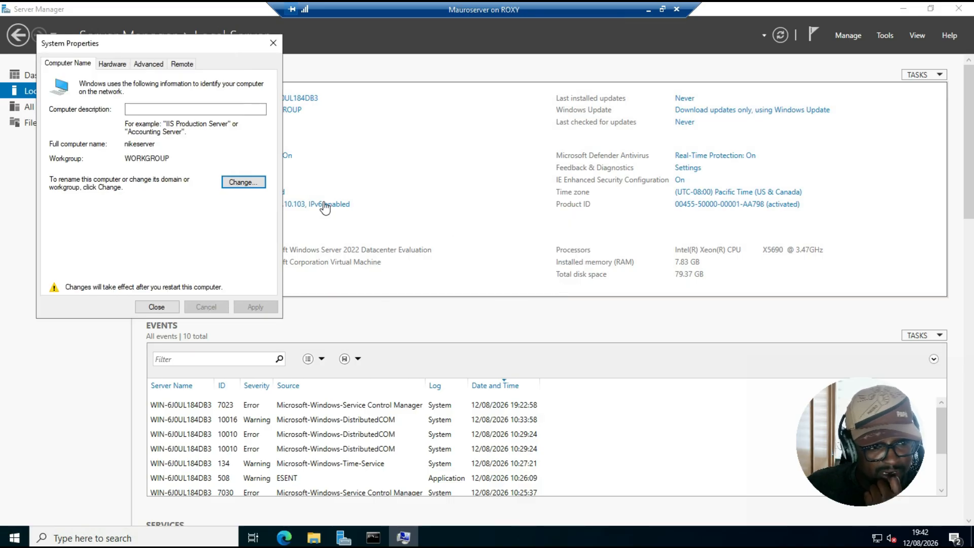
{"action": "left_click", "coordinate": [157, 308]}
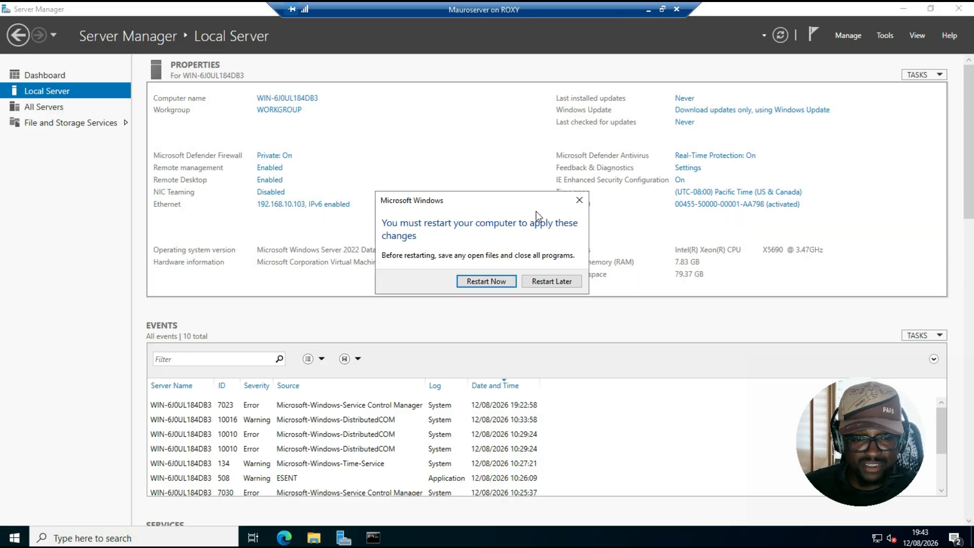
{"action": "left_click", "coordinate": [555, 283]}
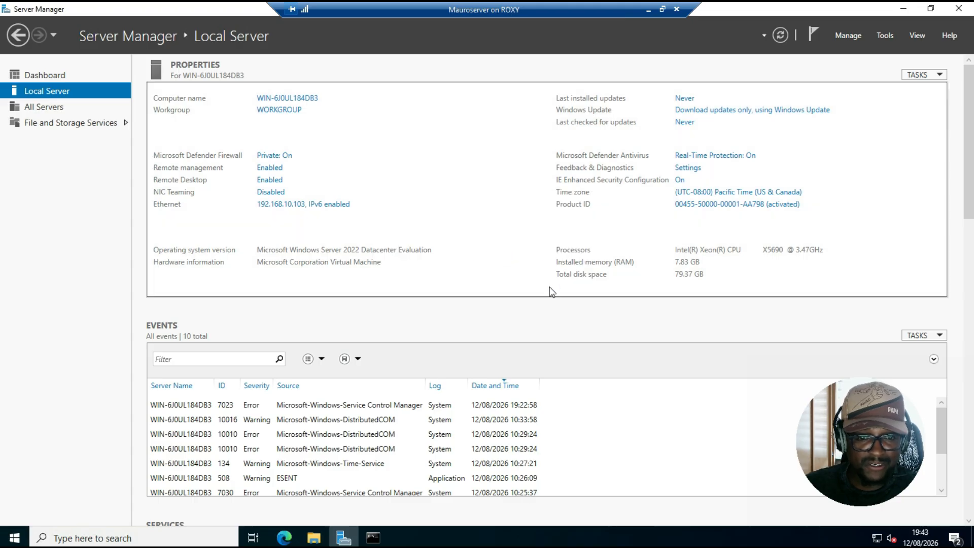
Start the Add Roles and Features wizard with a role-based installation on the local server
{"action": "left_click", "coordinate": [855, 36]}
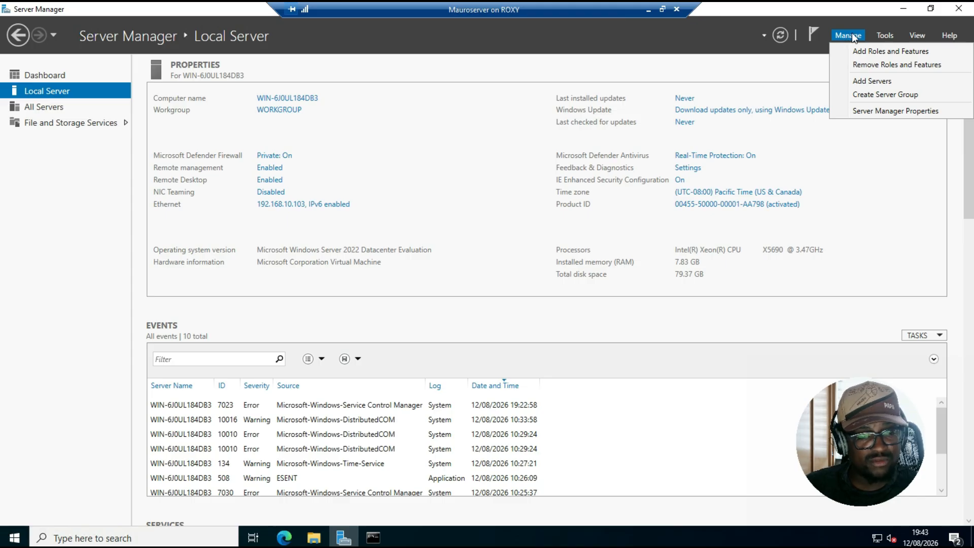
{"action": "left_click", "coordinate": [866, 49]}
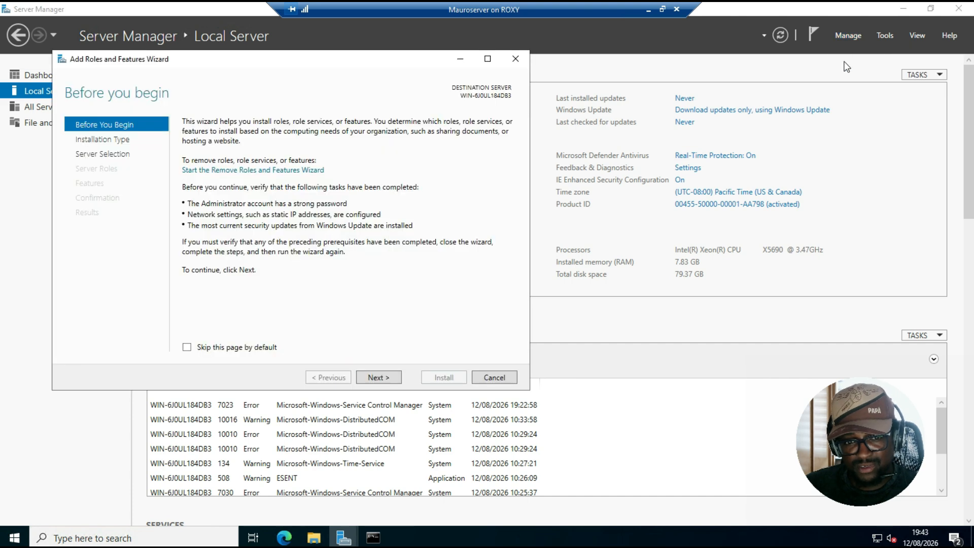
{"action": "left_click", "coordinate": [383, 378]}
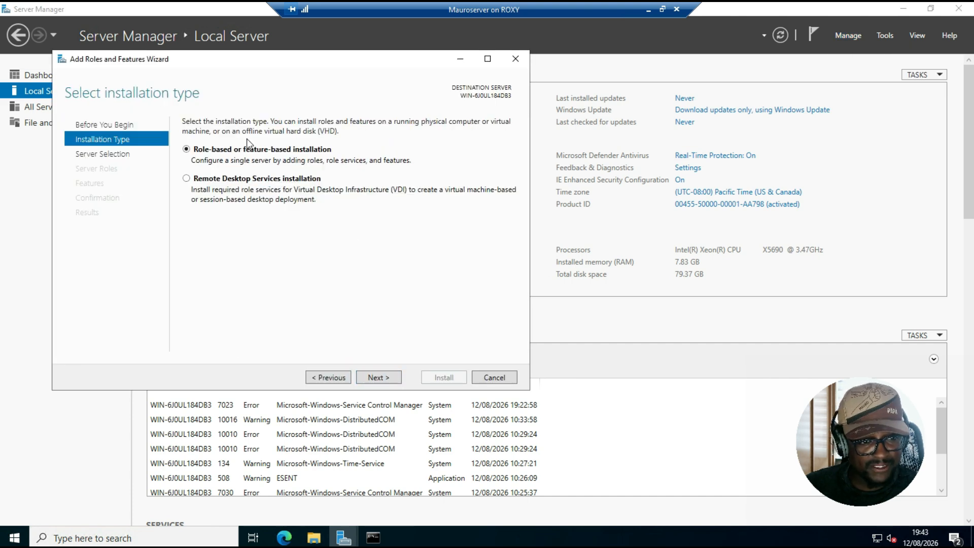
{"action": "left_click", "coordinate": [379, 378]}
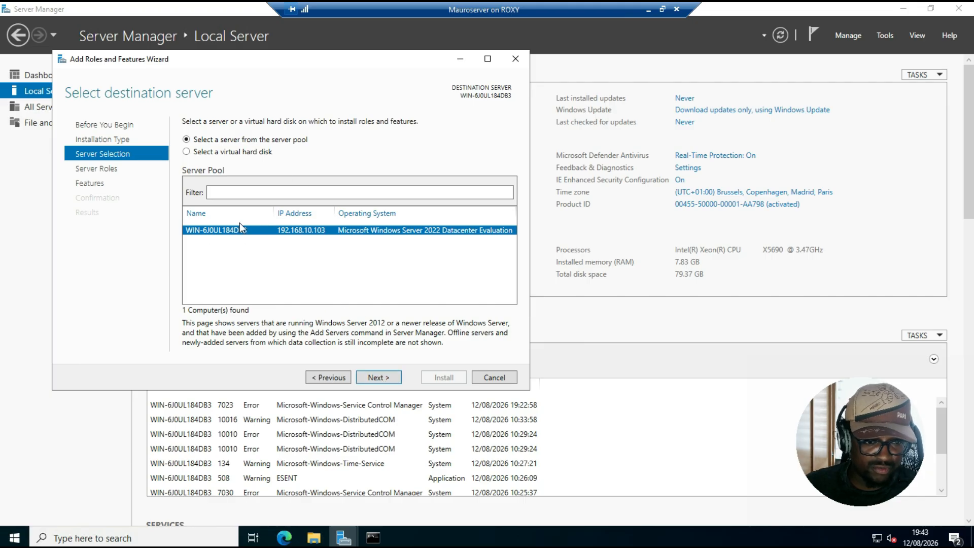
{"action": "left_click", "coordinate": [382, 380]}
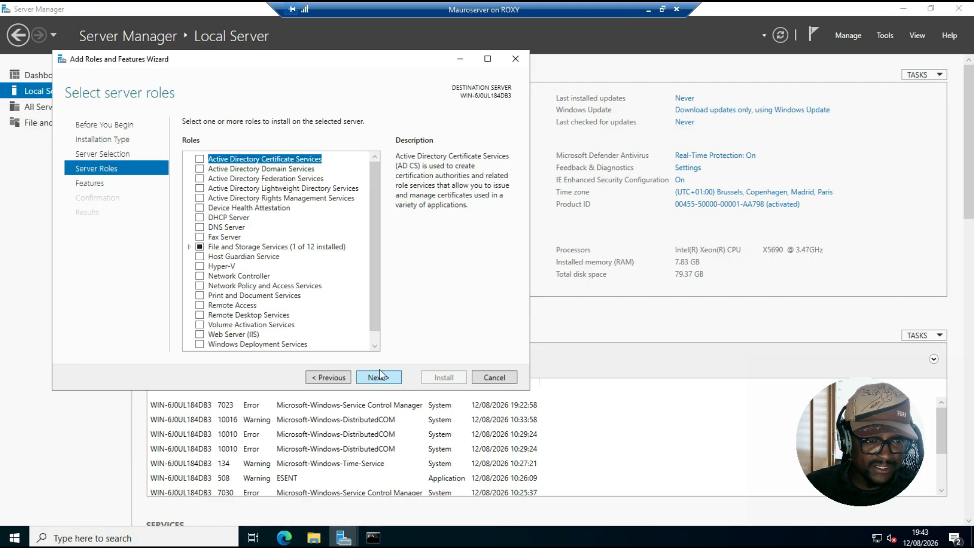
Select the Active Directory Domain Services and DHCP Server roles, adding their required management features
{"action": "left_click", "coordinate": [200, 169]}
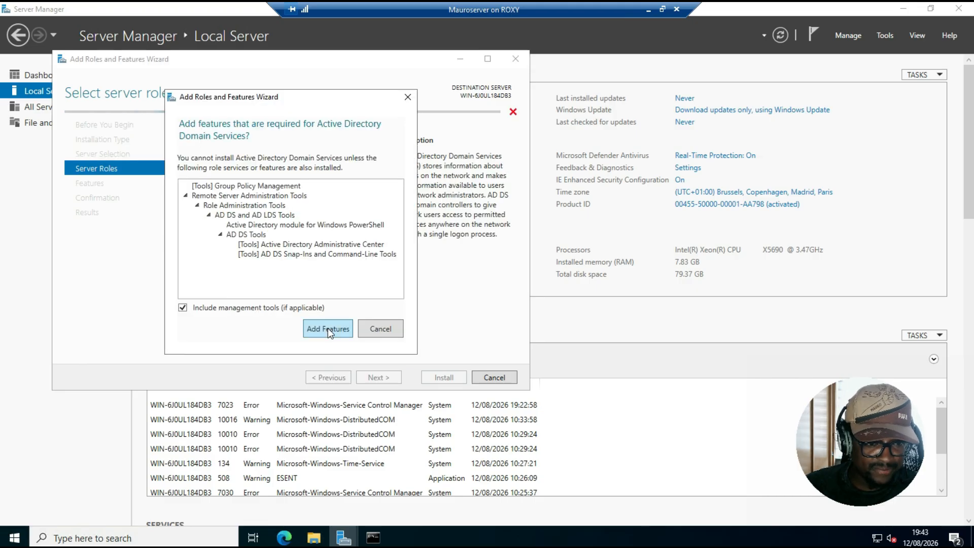
{"action": "left_click", "coordinate": [328, 328]}
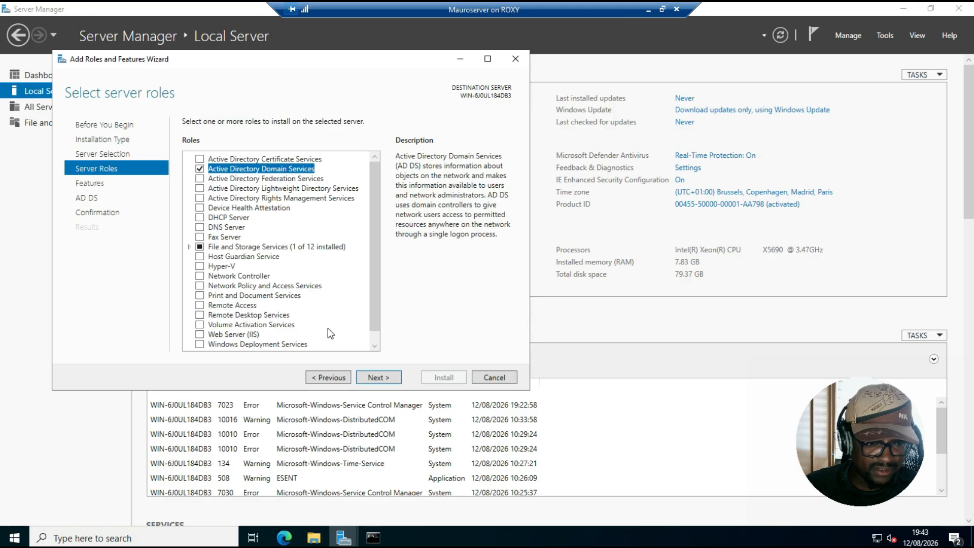
{"action": "left_click", "coordinate": [200, 218]}
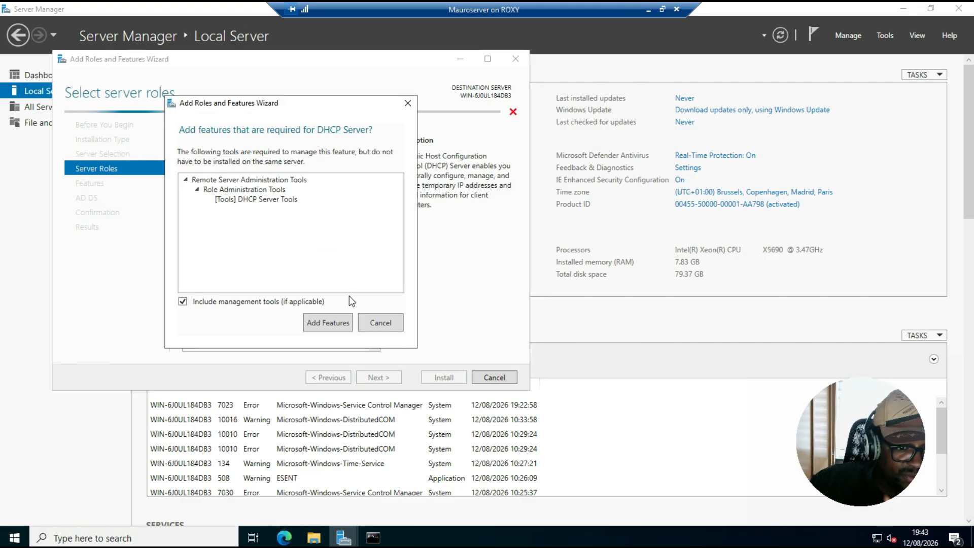
{"action": "left_click", "coordinate": [338, 322]}
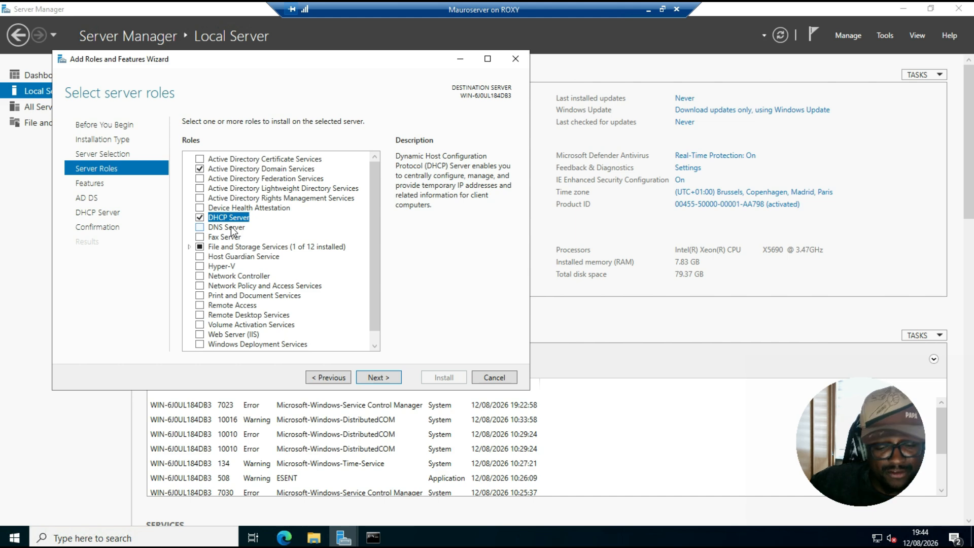
Advance through the Features, AD DS and DHCP Server pages to the installation confirmation
{"action": "left_click", "coordinate": [377, 378]}
{"action": "left_click", "coordinate": [380, 379]}
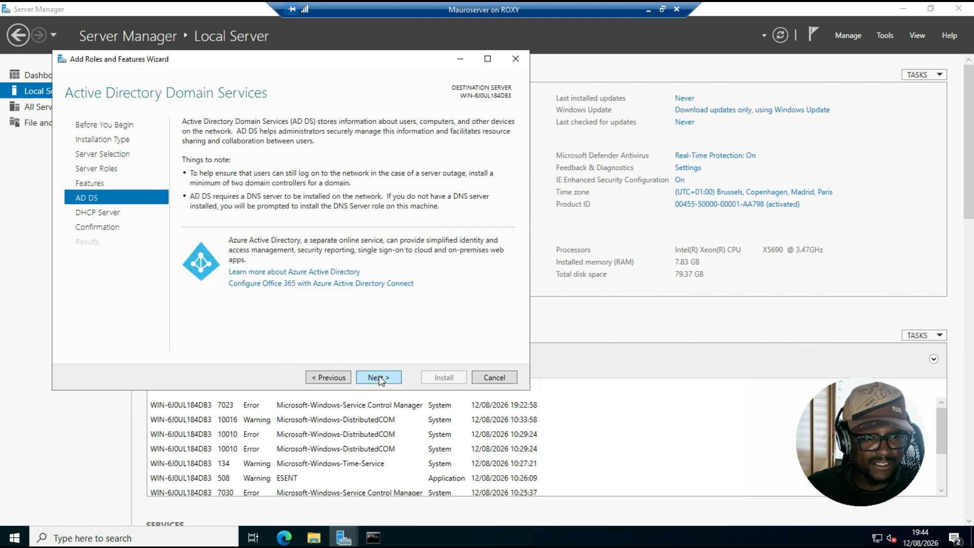
{"action": "left_click", "coordinate": [381, 380]}
{"action": "left_click", "coordinate": [382, 381]}
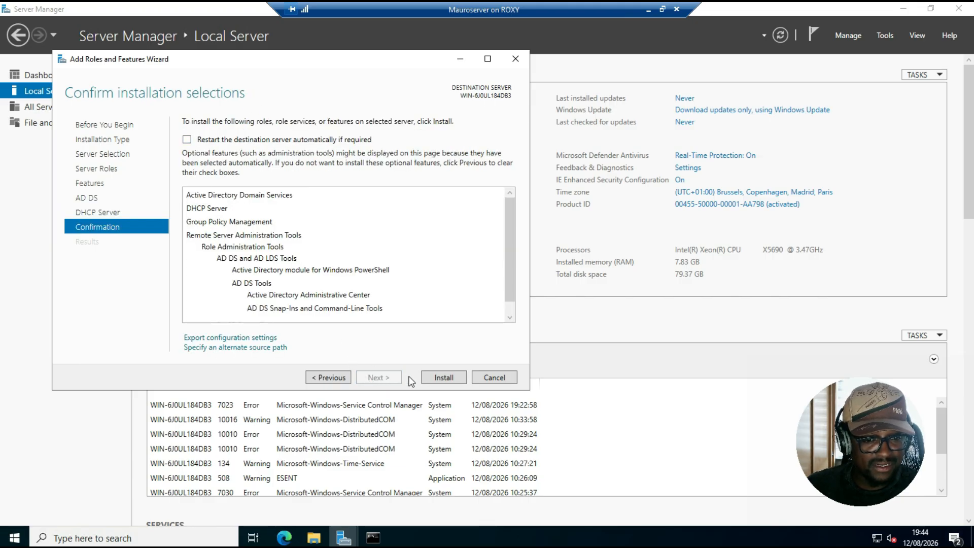
Install the AD DS and DHCP Server roles, close the wizard and review the post-deployment notifications
{"action": "left_click", "coordinate": [438, 378]}
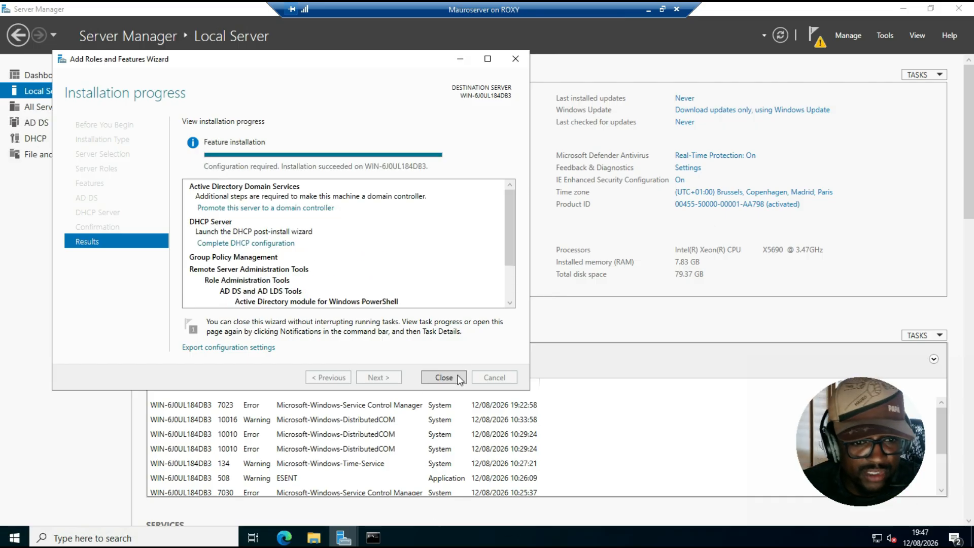
{"action": "left_click", "coordinate": [458, 378]}
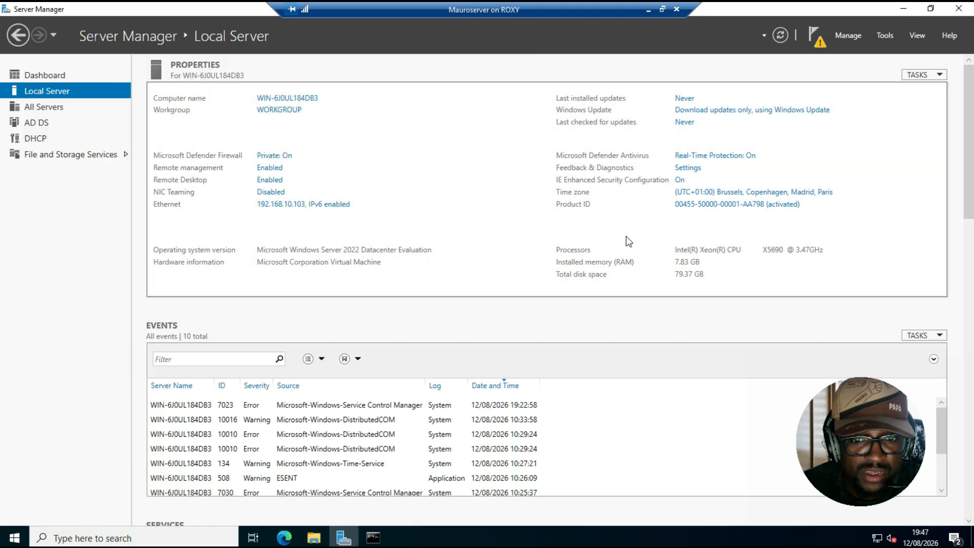
{"action": "left_click", "coordinate": [812, 45]}
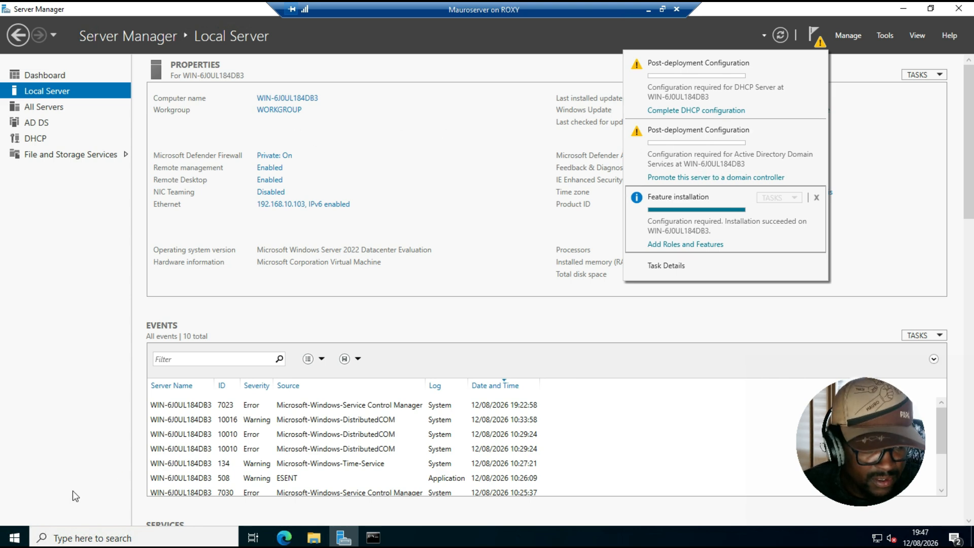
Restart the server from the Start menu, giving Other (Unplanned) as the shutdown reason
{"action": "left_click", "coordinate": [14, 538]}
{"action": "left_click", "coordinate": [22, 509]}
{"action": "left_click", "coordinate": [53, 480]}
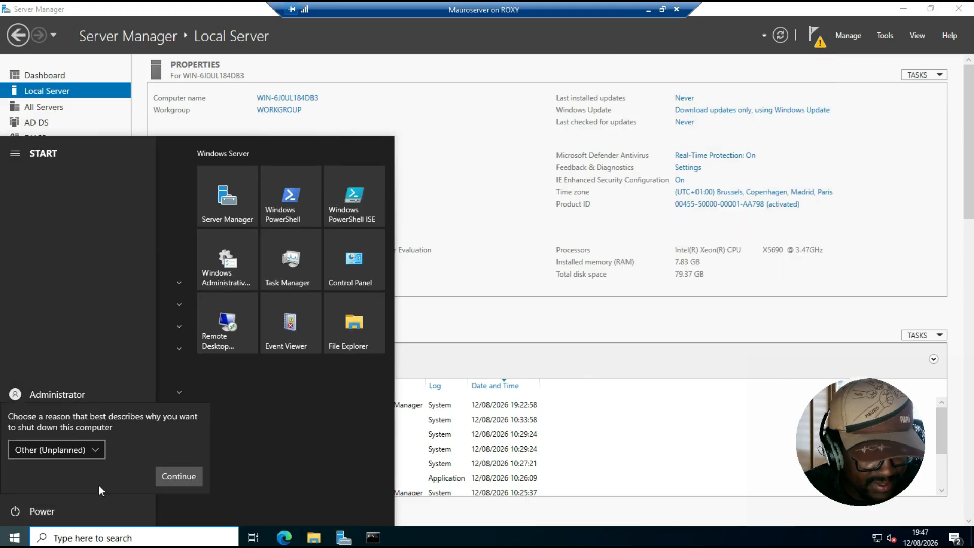
{"action": "left_click", "coordinate": [186, 477]}
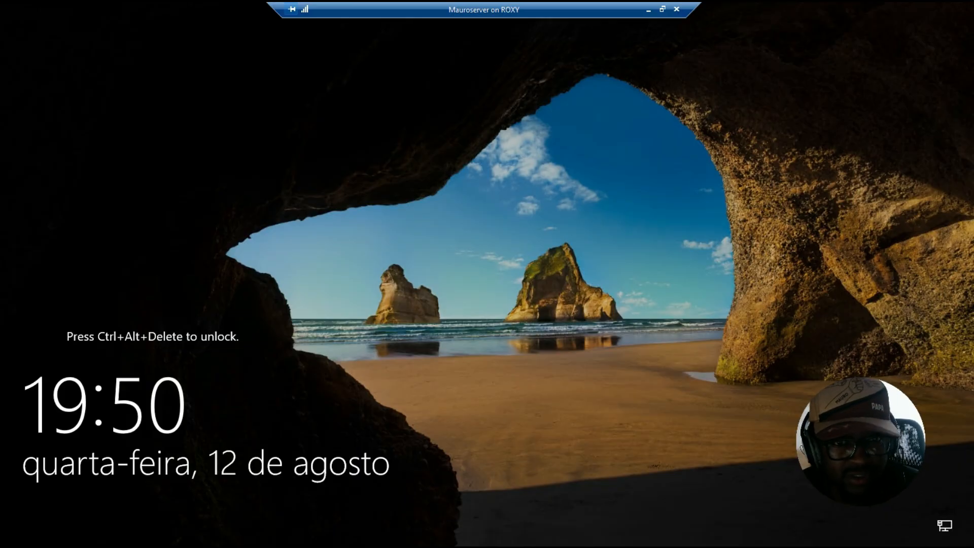
Leave full-screen mode and send Ctrl+Alt+Delete to the virtual machine to reach the sign-in screen
{"action": "left_click", "coordinate": [662, 9]}
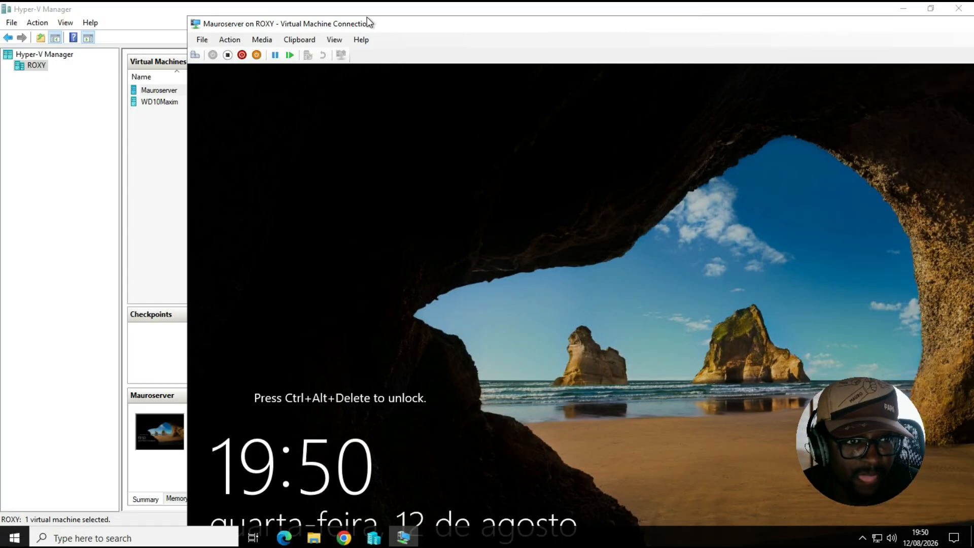
{"action": "double_click", "coordinate": [443, 22]}
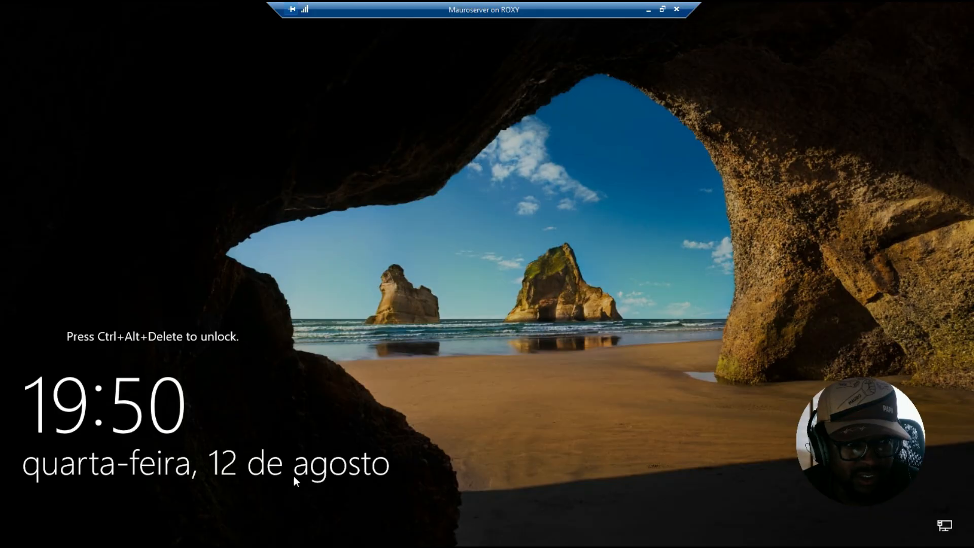
{"action": "left_click", "coordinate": [663, 13]}
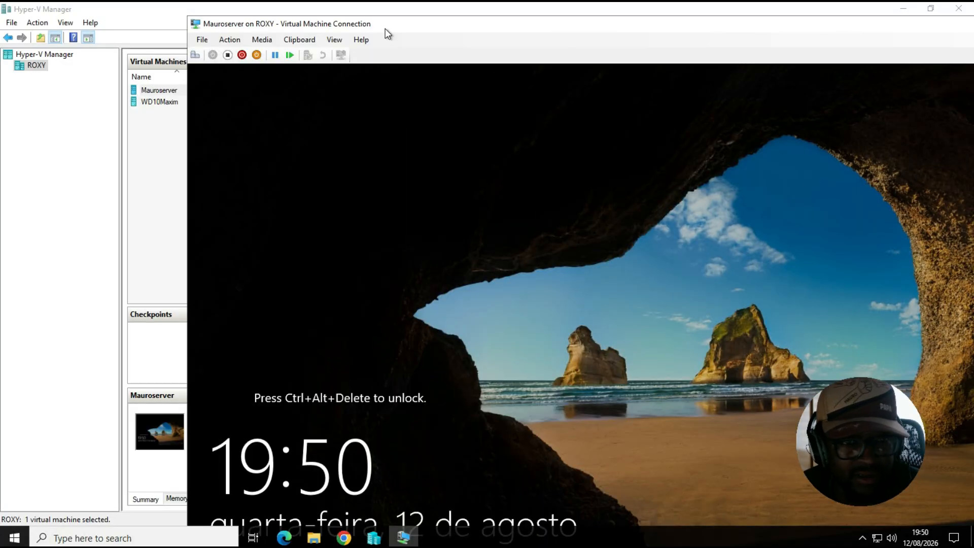
{"action": "left_click", "coordinate": [196, 55]}
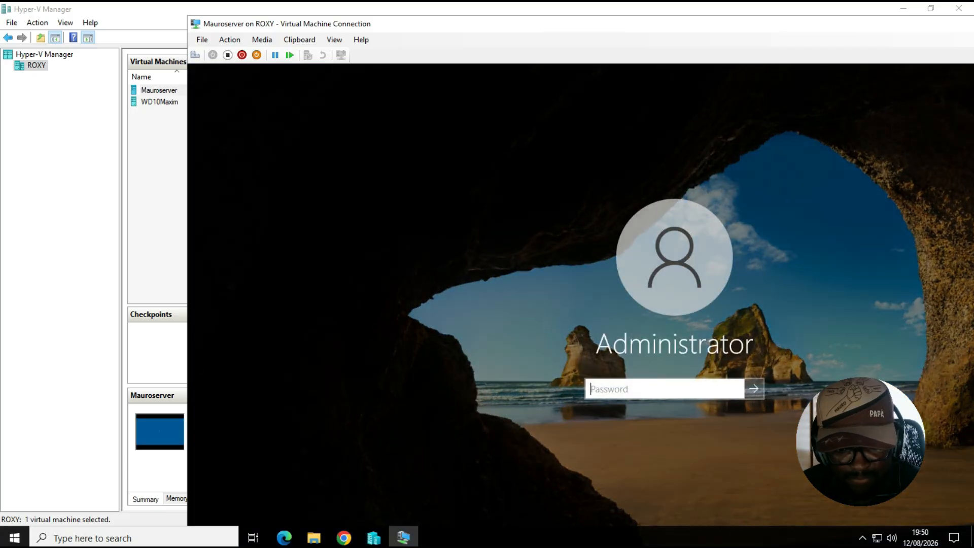
Sign in as Administrator with the account password and return the connection to full screen
{"action": "type", "text": "***********"}
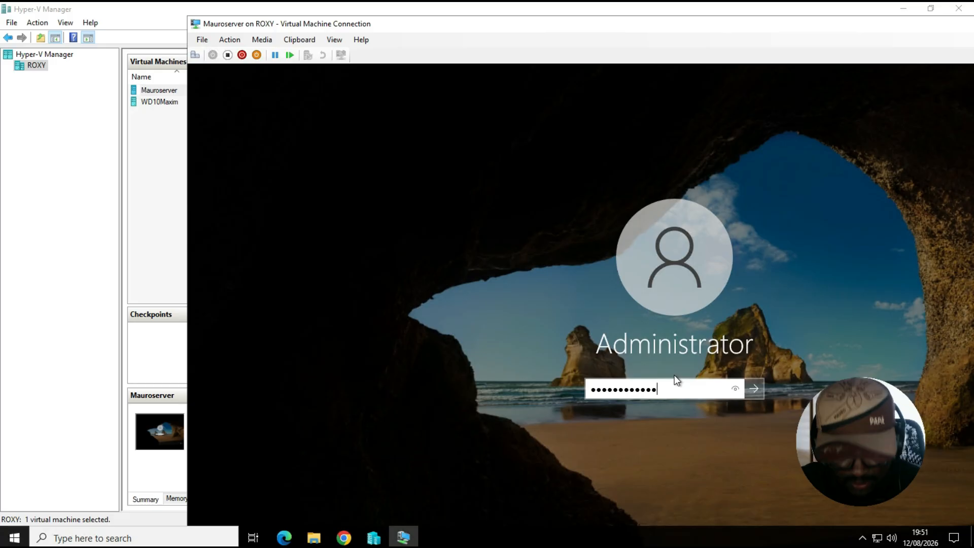
{"action": "key", "text": "Return"}
{"action": "double_click", "coordinate": [587, 21]}
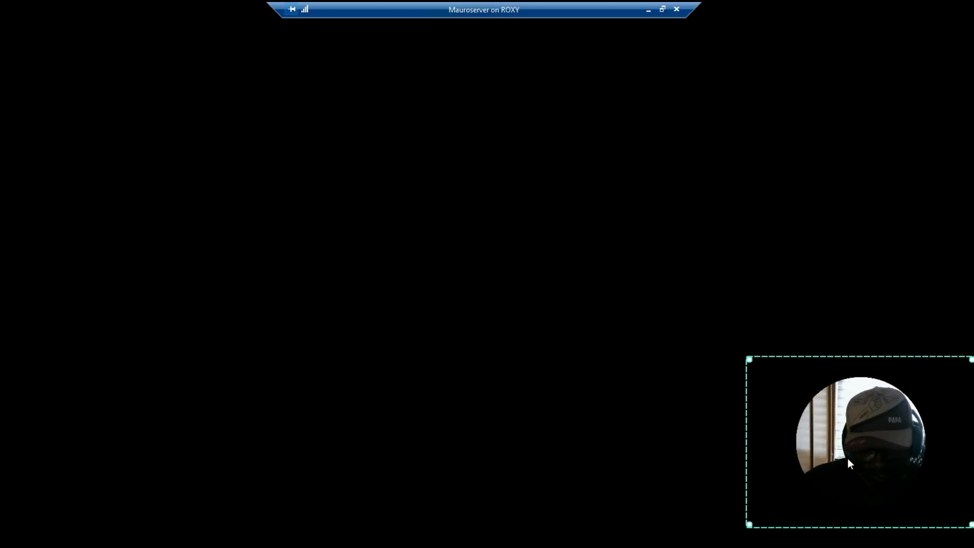
Open the Local Server page, check the post-deployment configuration notifications, and minimize Server Manager
{"action": "left_click_drag", "start_coordinate": [749, 524], "coordinate": [783, 496]}
{"action": "left_click_drag", "start_coordinate": [888, 401], "coordinate": [888, 438]}
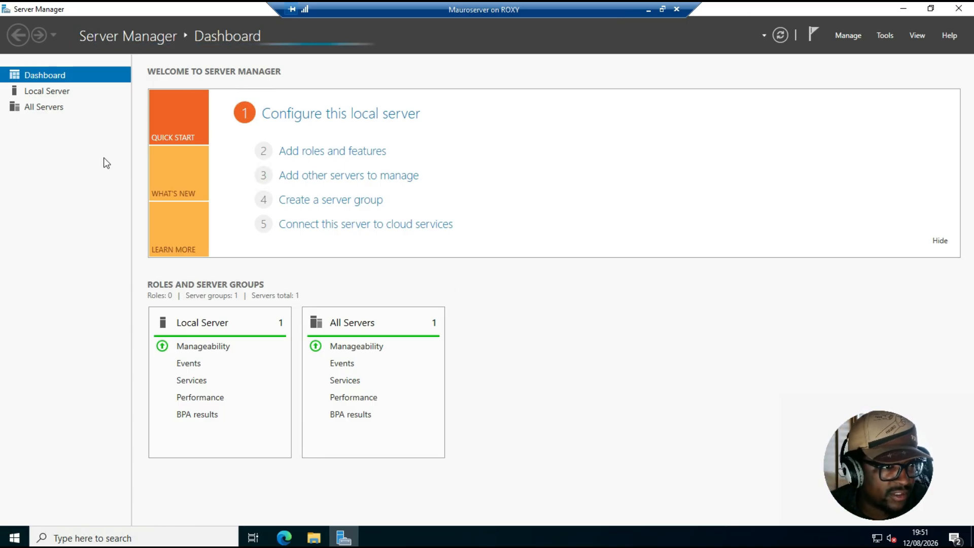
{"action": "left_click", "coordinate": [51, 93]}
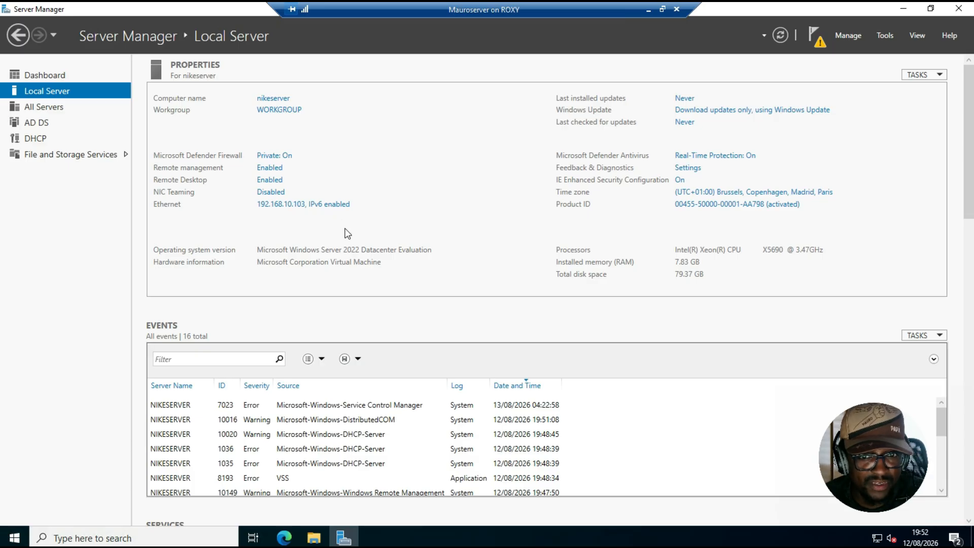
{"action": "left_click", "coordinate": [819, 41]}
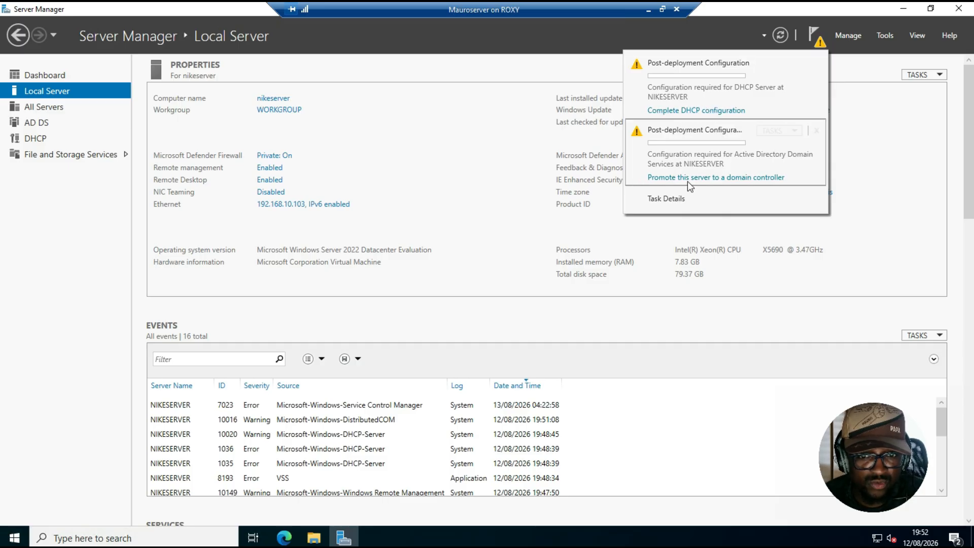
{"action": "left_click", "coordinate": [381, 126]}
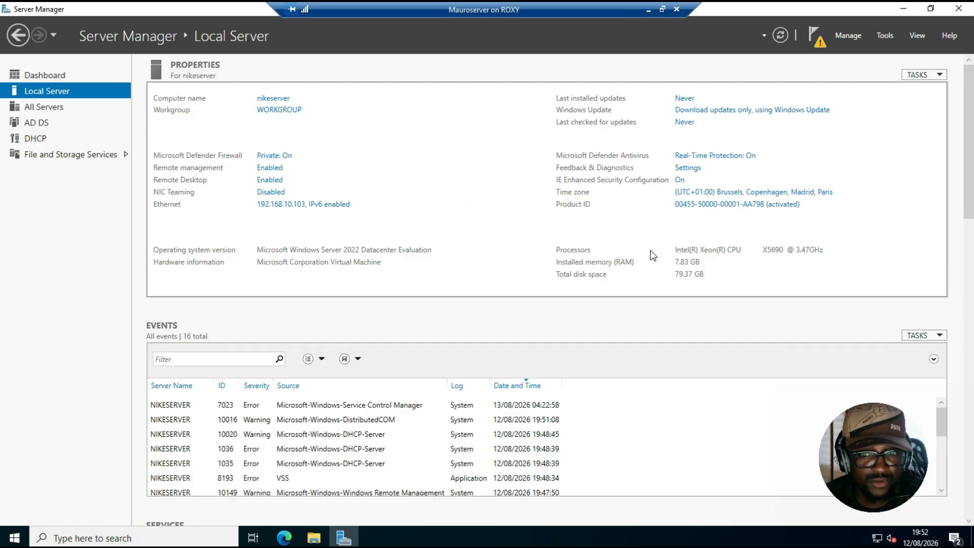
{"action": "left_click", "coordinate": [904, 9]}
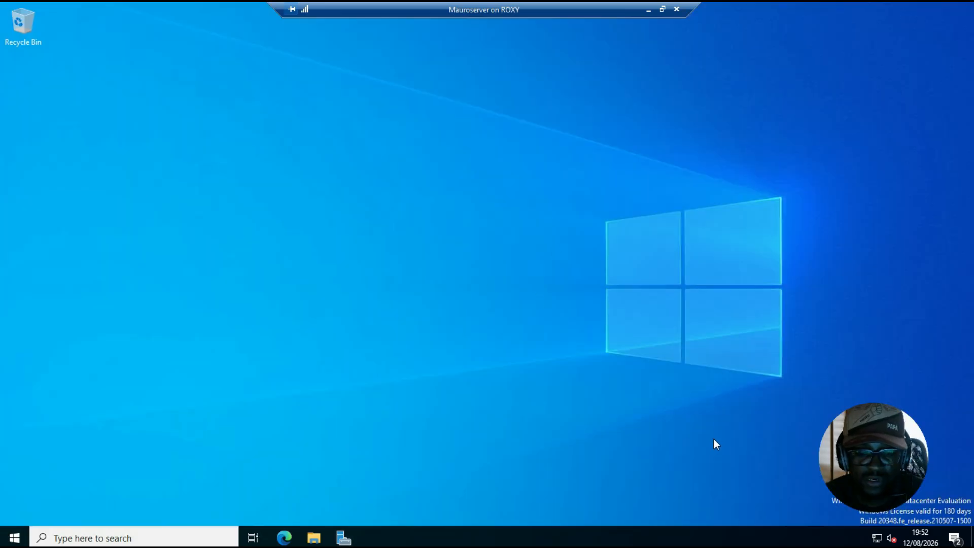